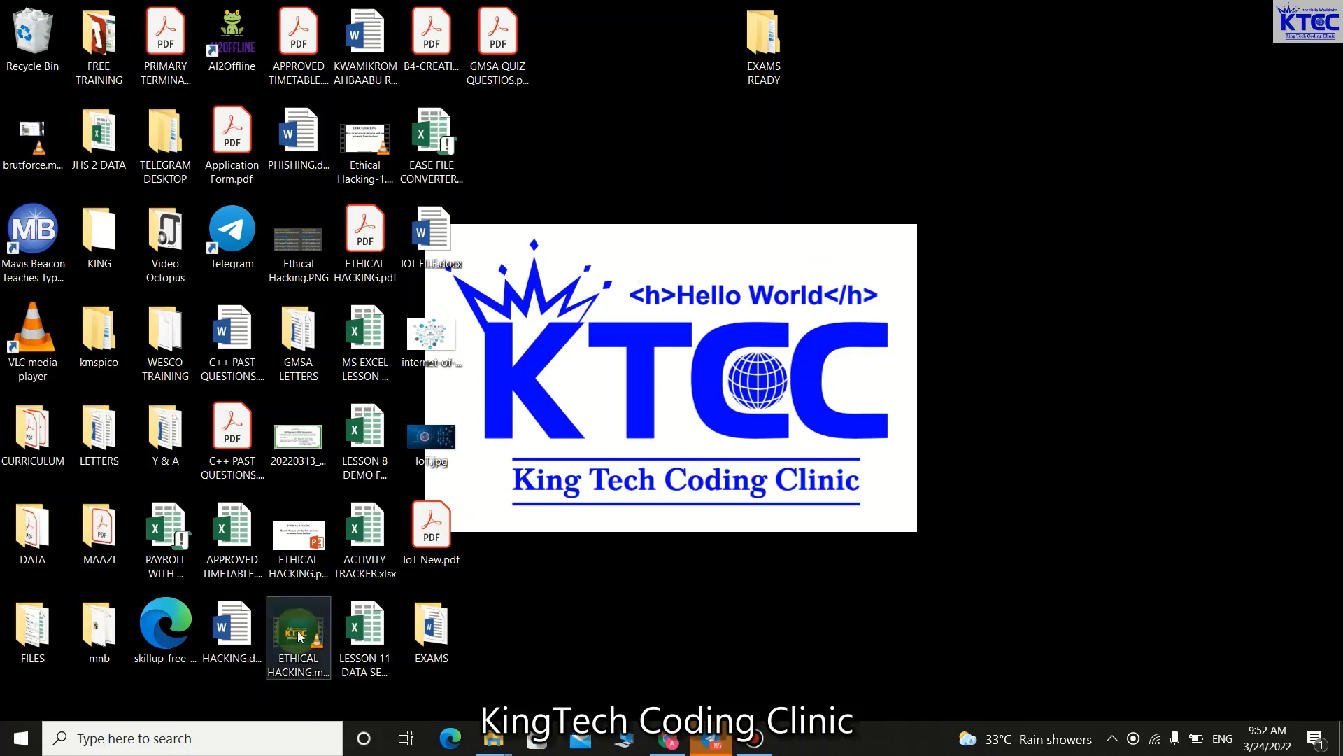
# Launch Chrome from Windows search under a chosen profile, dismiss Restore pages, and maximize the window.
pyautogui.click(191, 738)
pyautogui.write('cHRO')
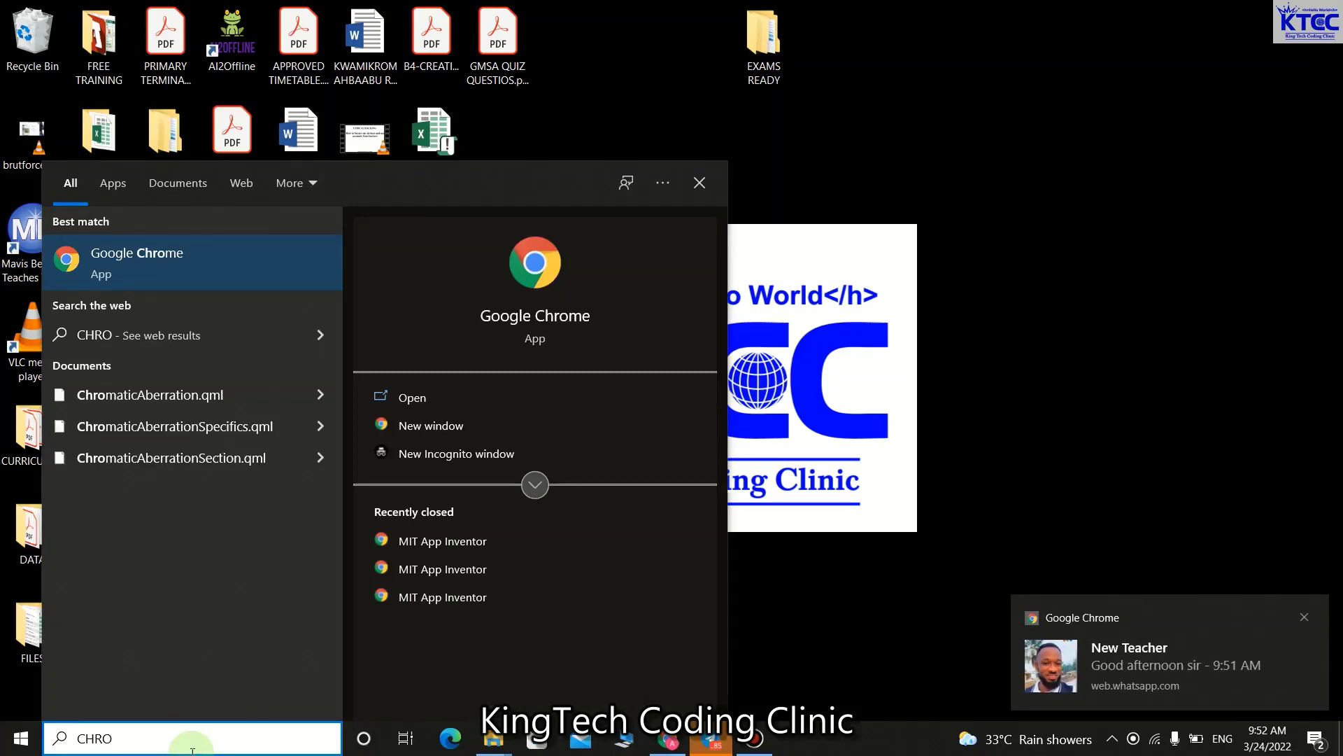
pyautogui.press('Return')
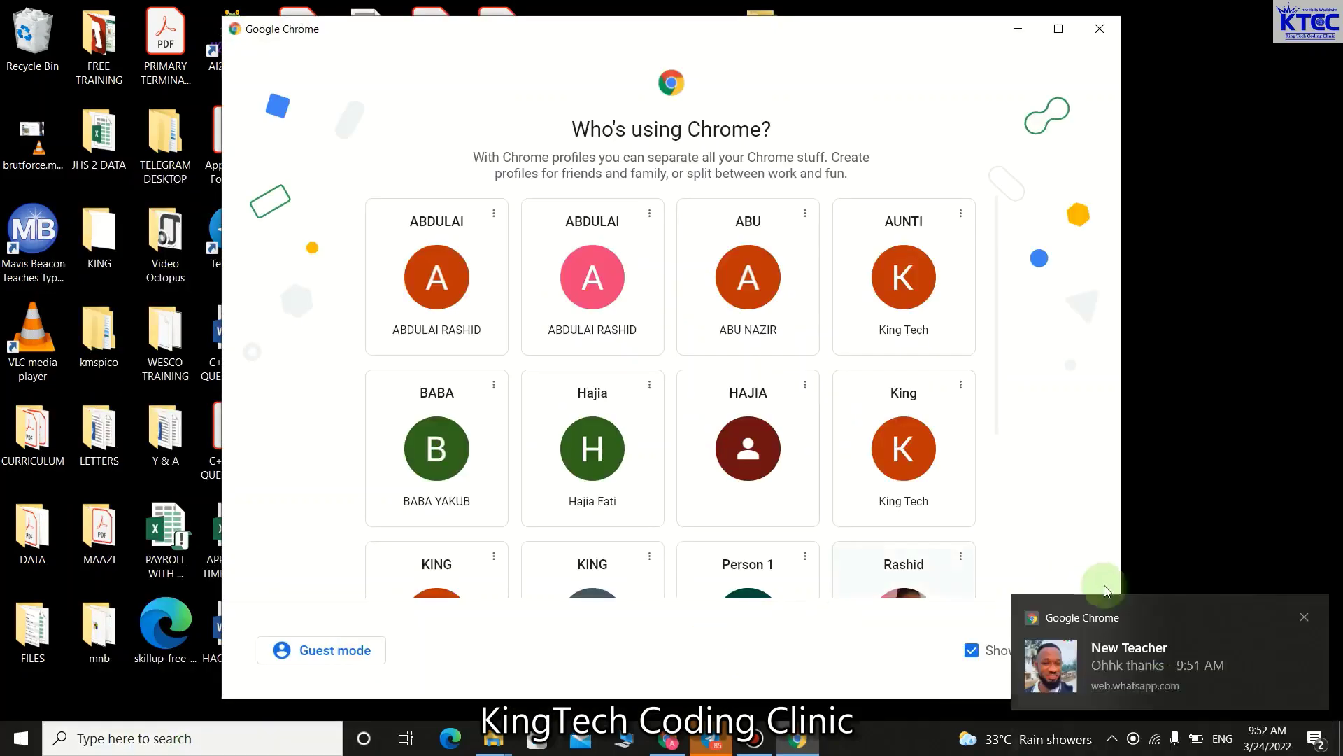
pyautogui.click(1304, 617)
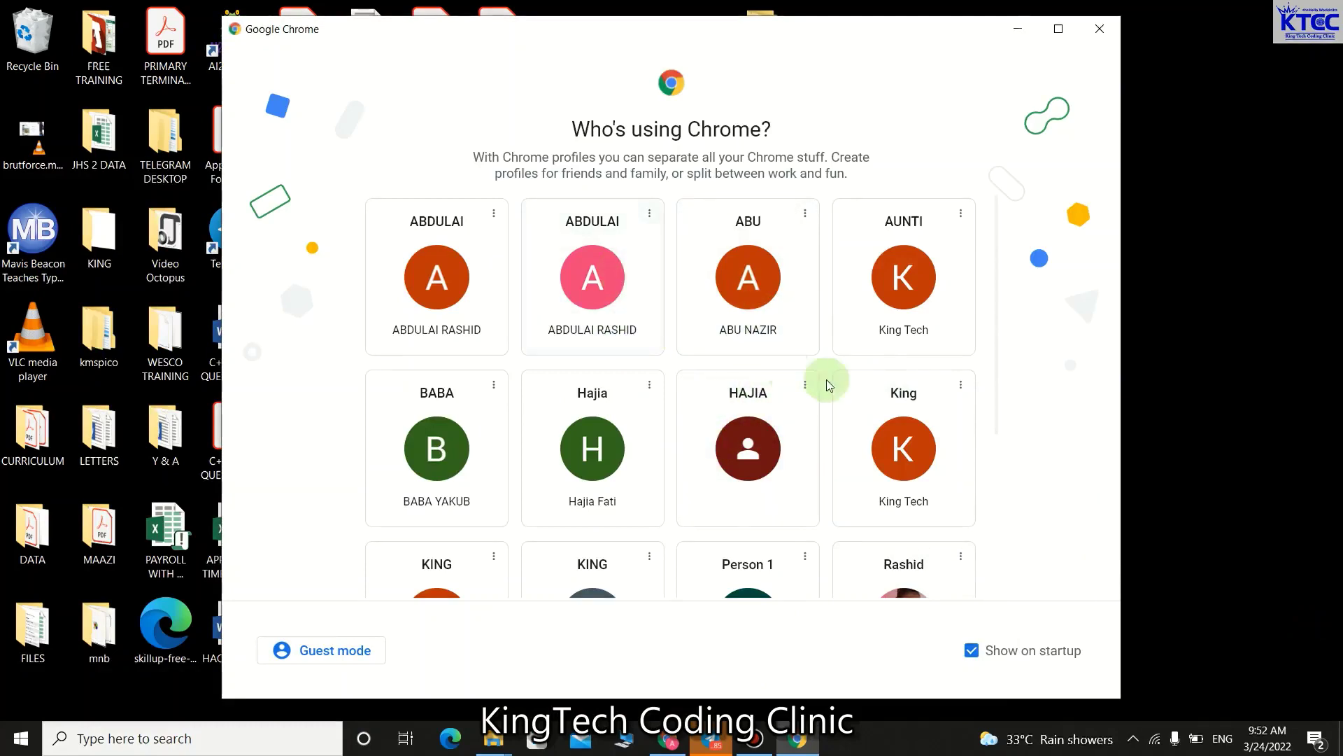
pyautogui.scroll(-1, 896, 451)
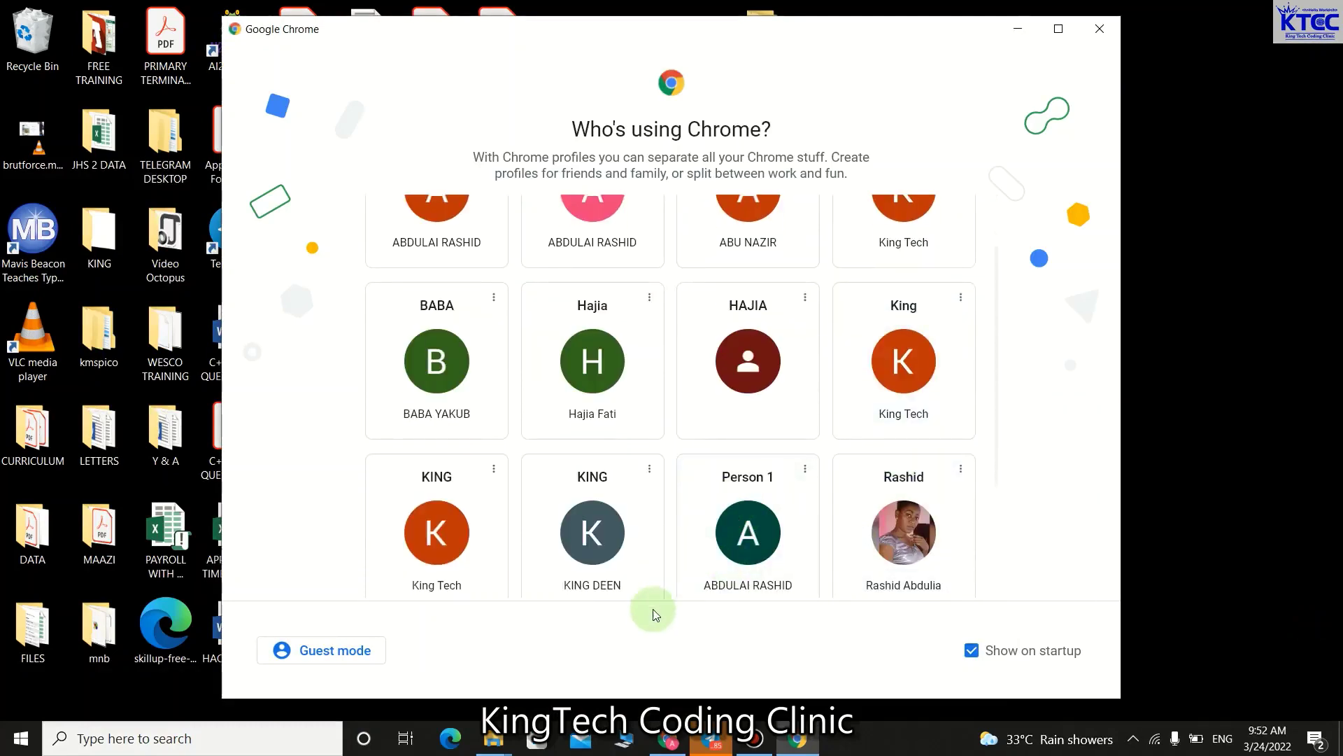
pyautogui.click(591, 534)
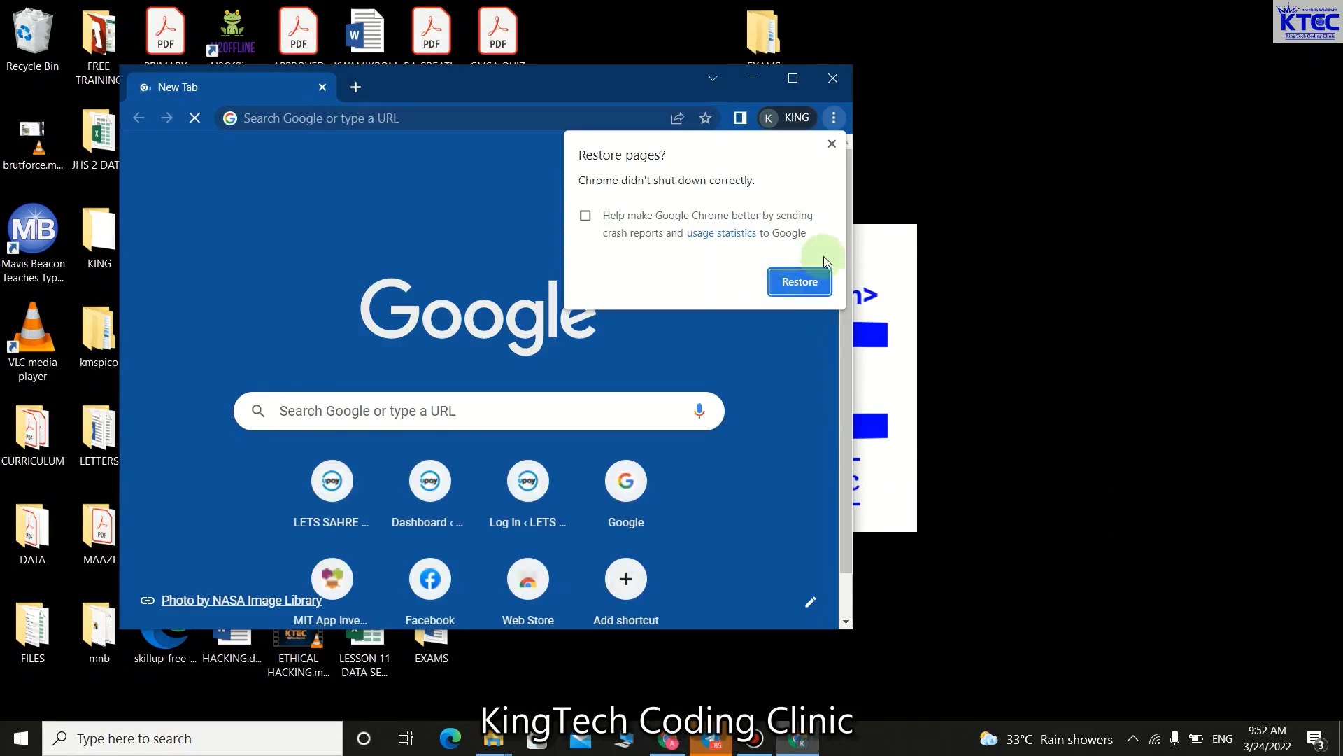
pyautogui.click(832, 145)
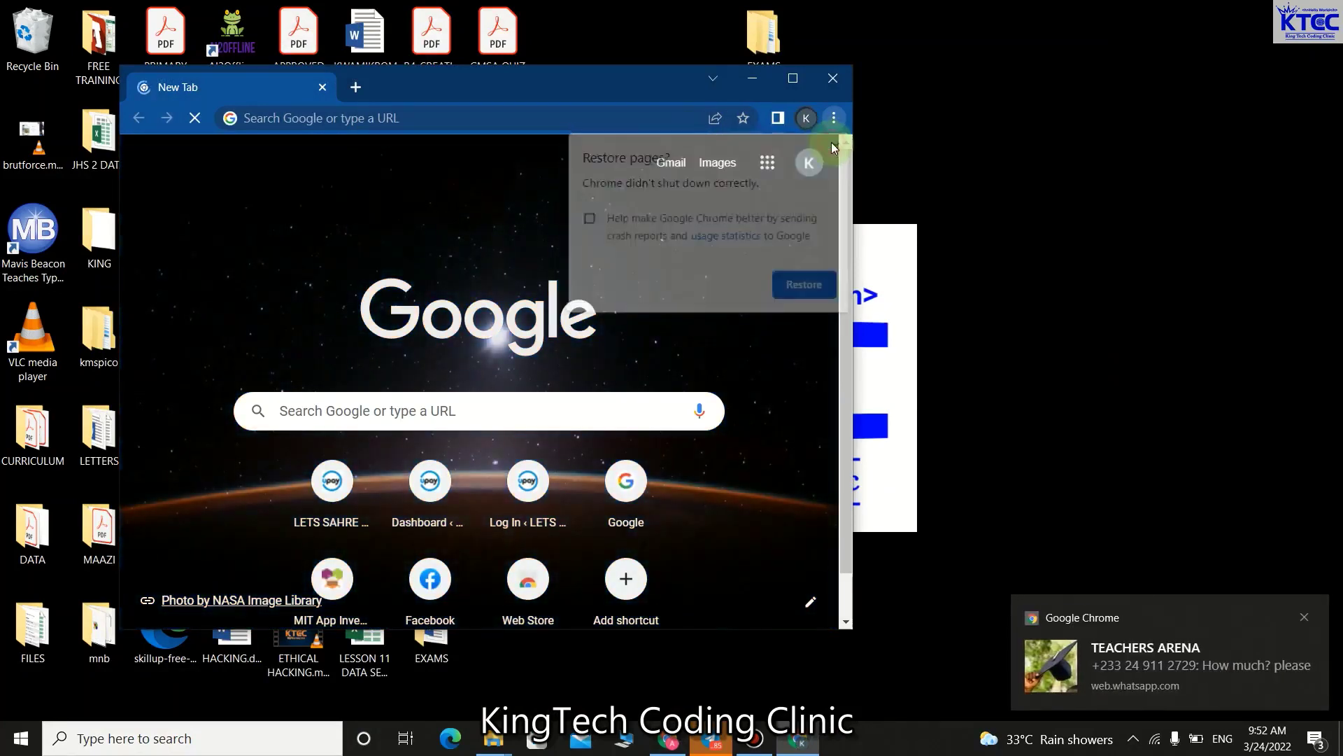
pyautogui.click(793, 78)
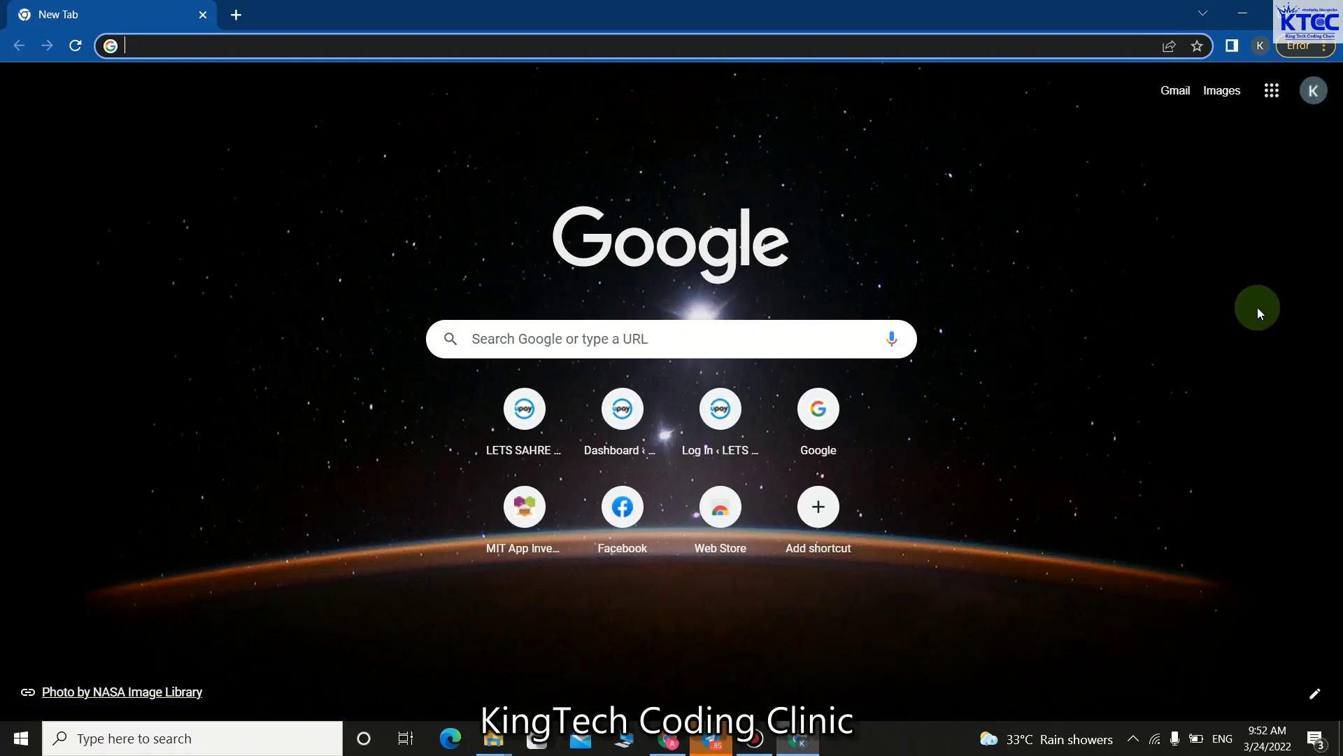
# Open Forms from the Google apps grid in the top-right corner.
pyautogui.click(1272, 93)
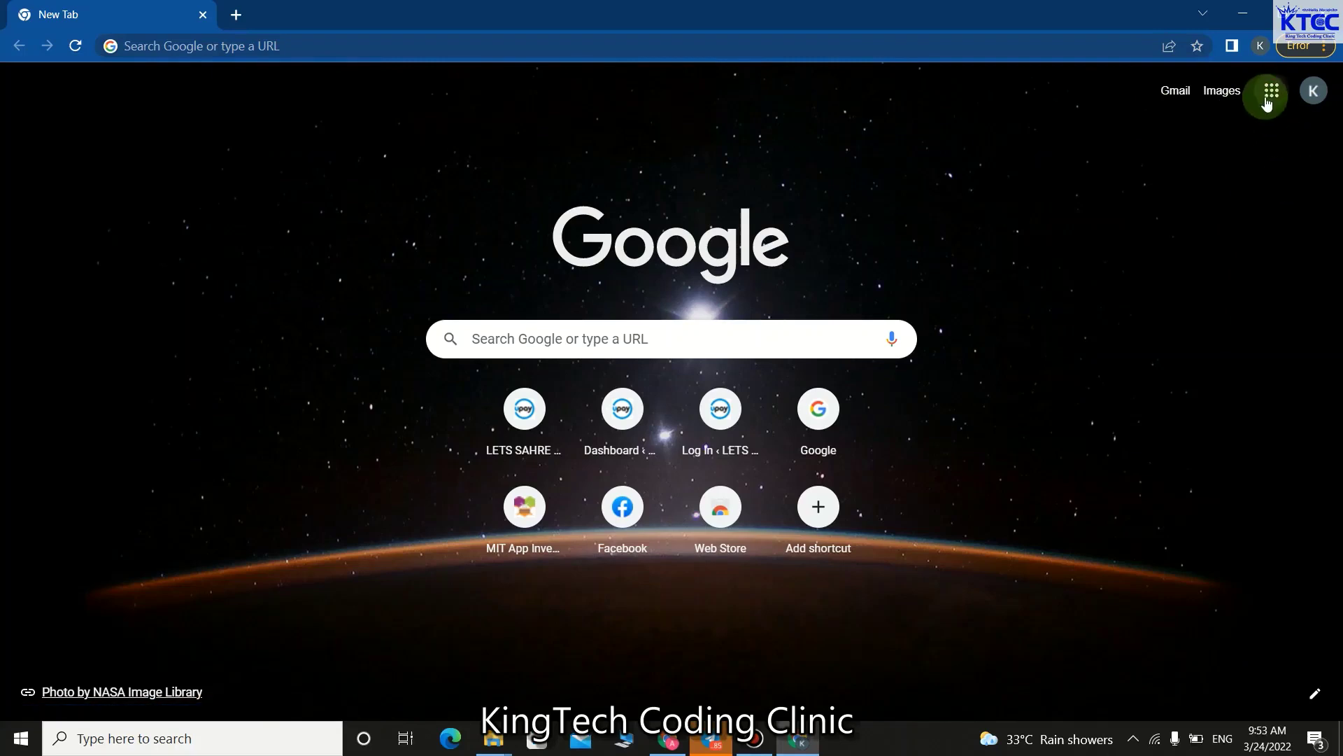
pyautogui.click(1273, 98)
pyautogui.scroll(-3, 1256, 328)
pyautogui.scroll(-6, 1259, 334)
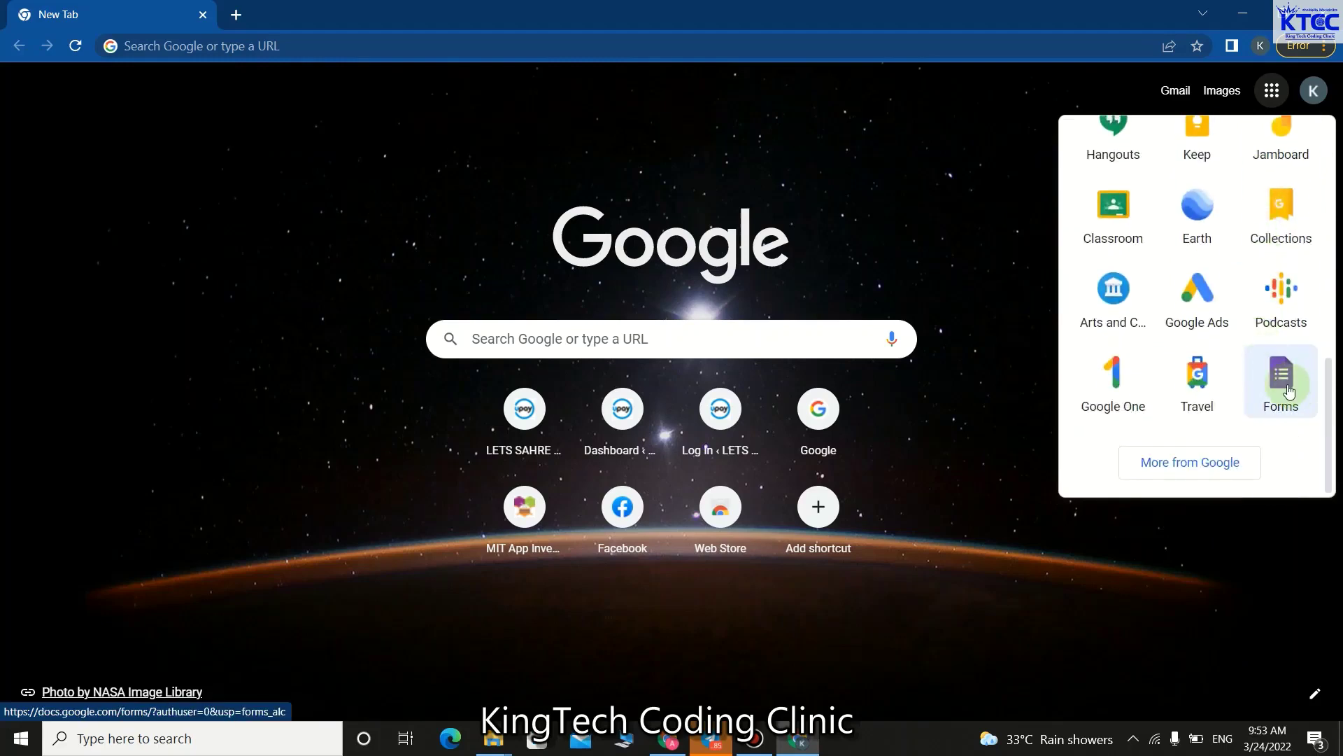
pyautogui.click(1290, 390)
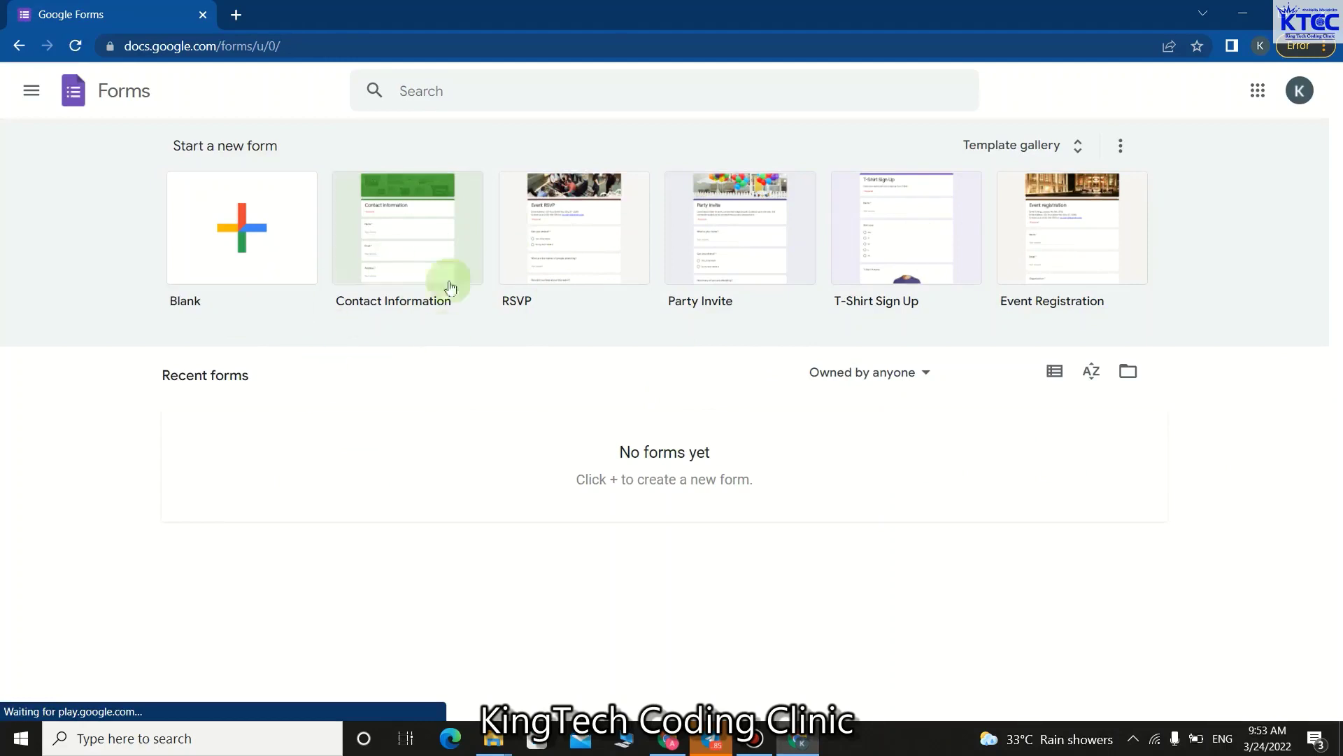
# Choose the Contact Information template under Start a new form.
pyautogui.click(240, 240)
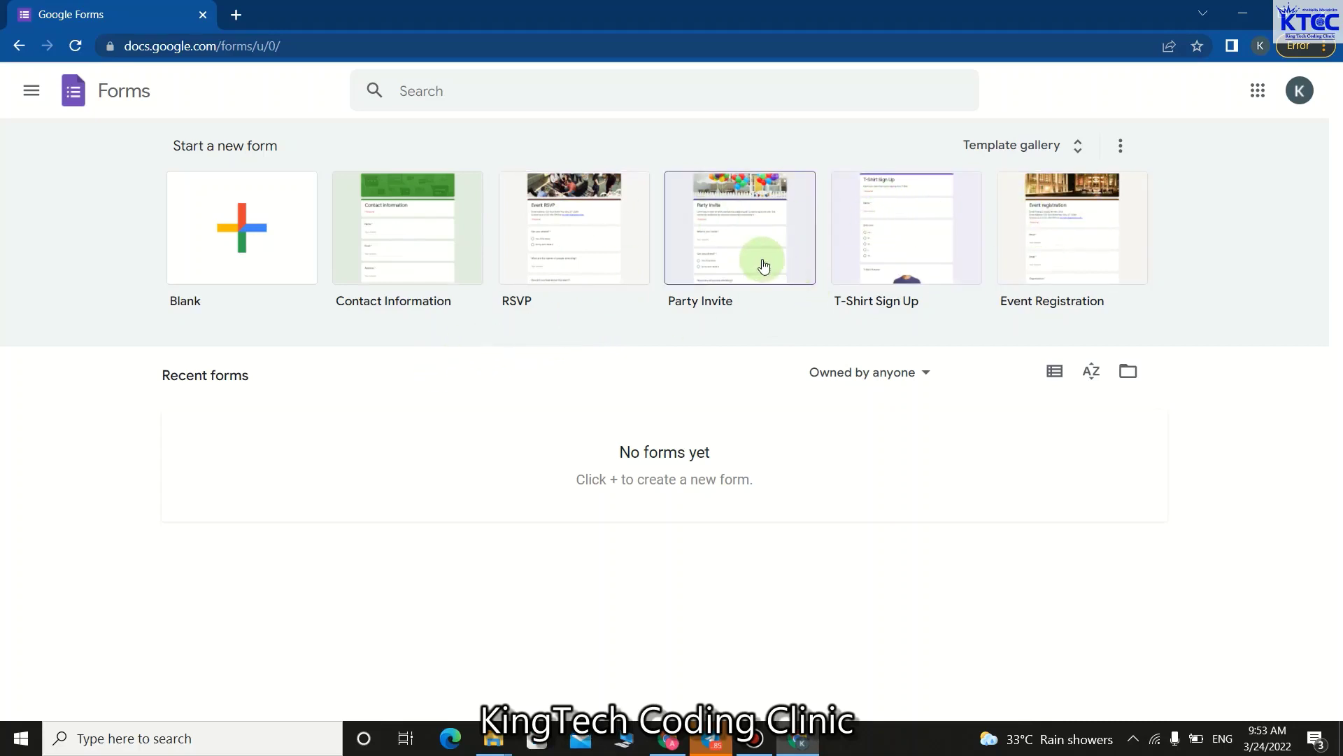
pyautogui.click(424, 243)
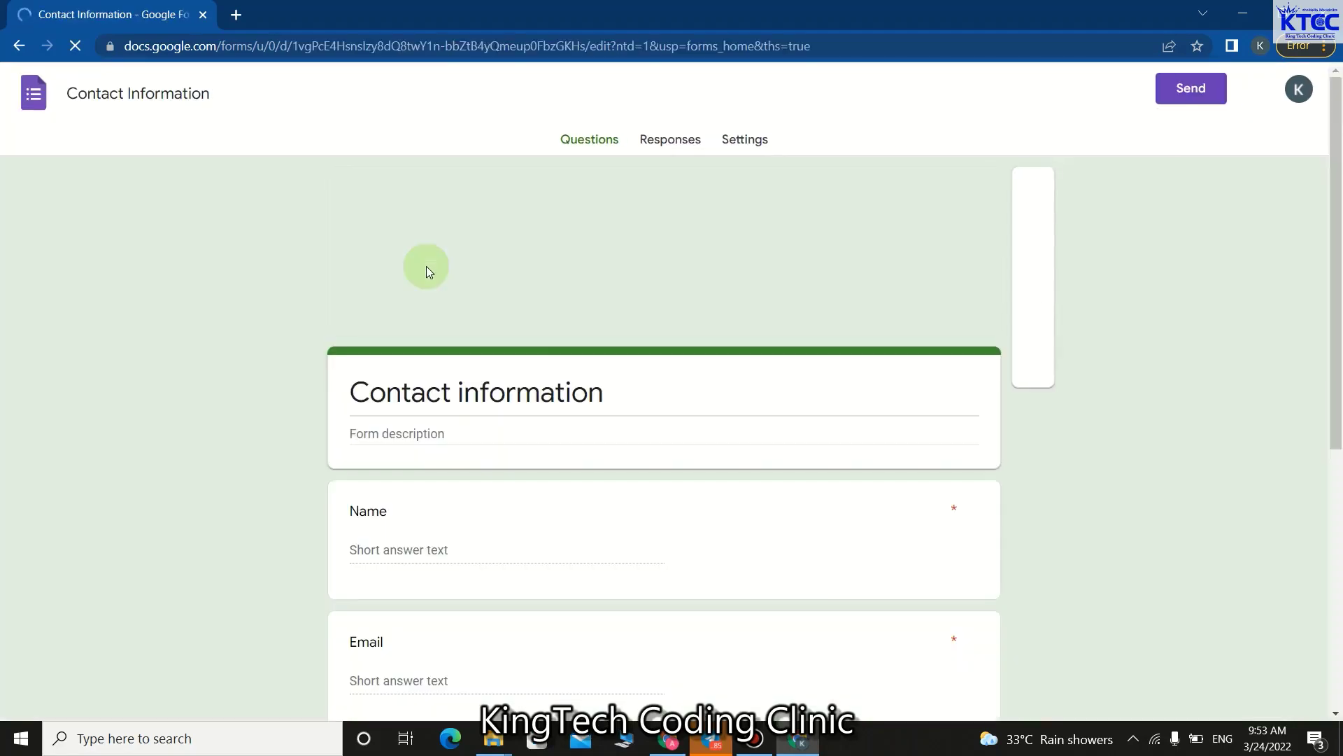
pyautogui.click(623, 394)
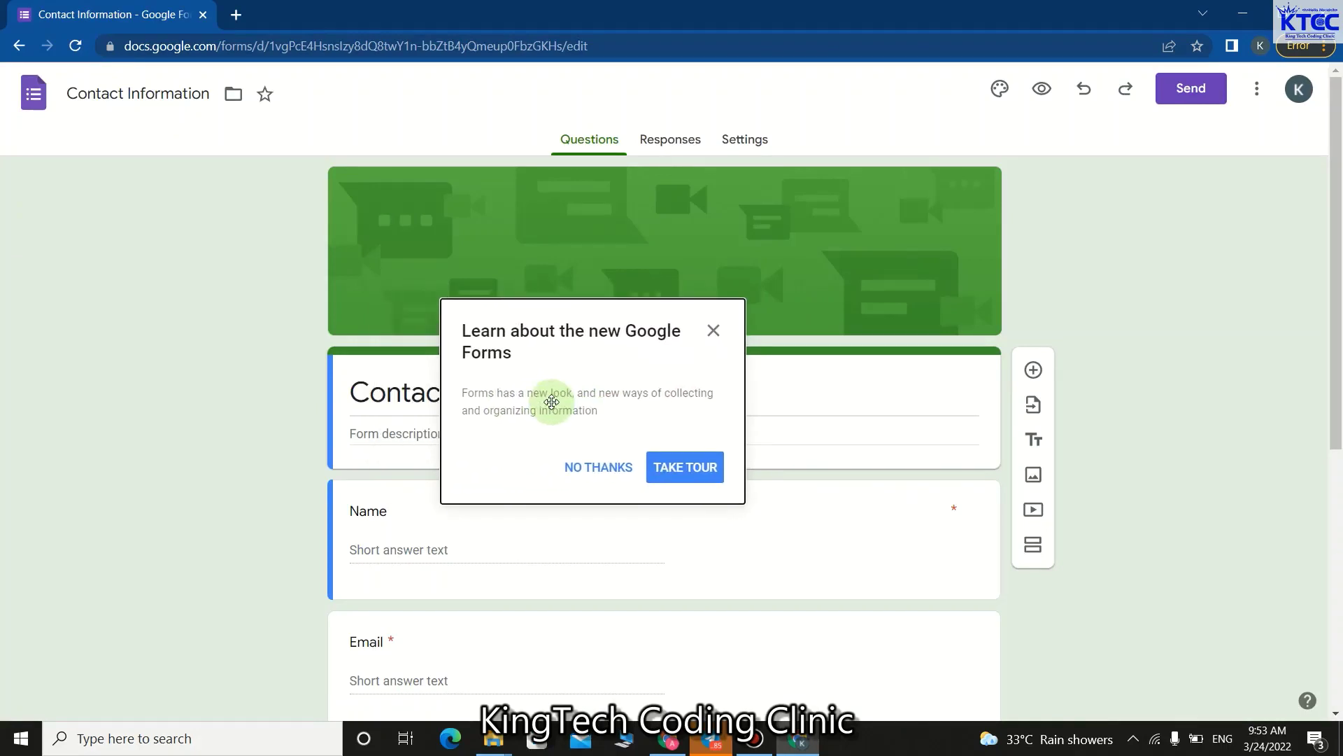
pyautogui.click(714, 333)
pyautogui.moveTo(607, 392); pyautogui.dragTo(341, 392)
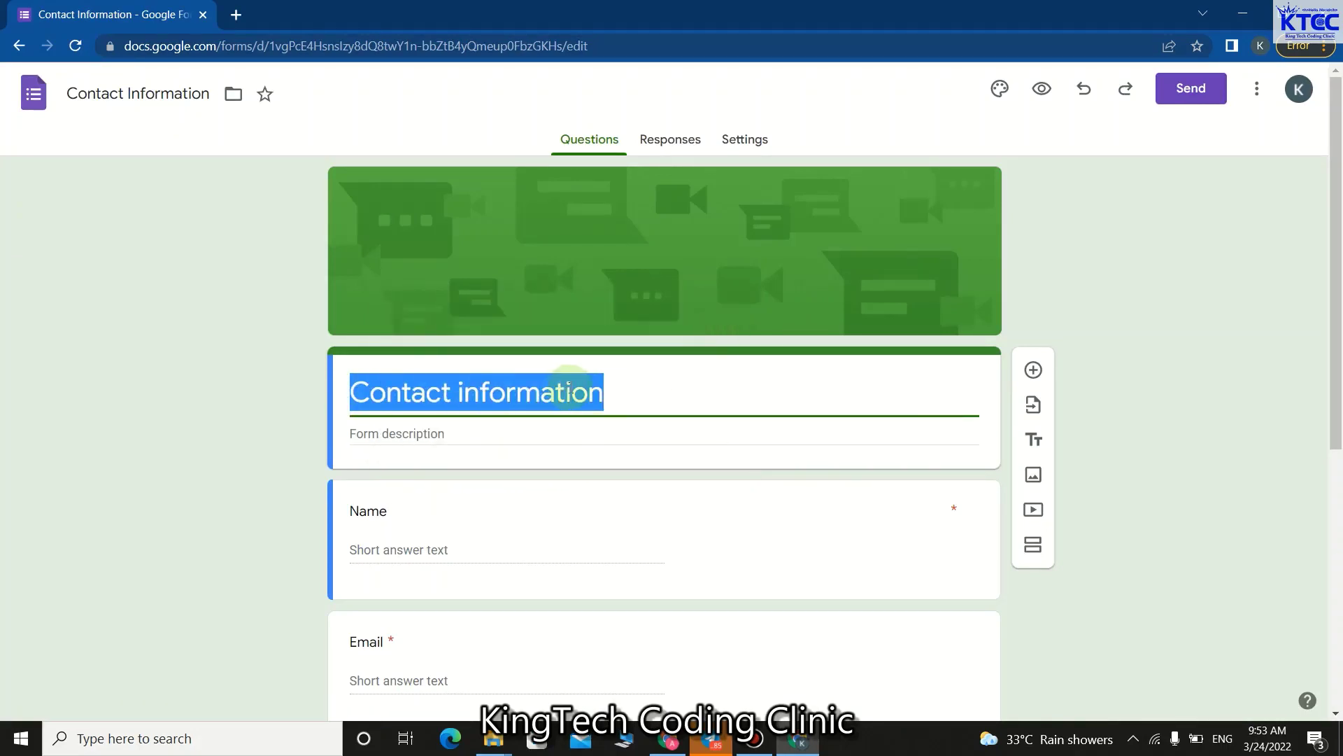
pyautogui.click(613, 397)
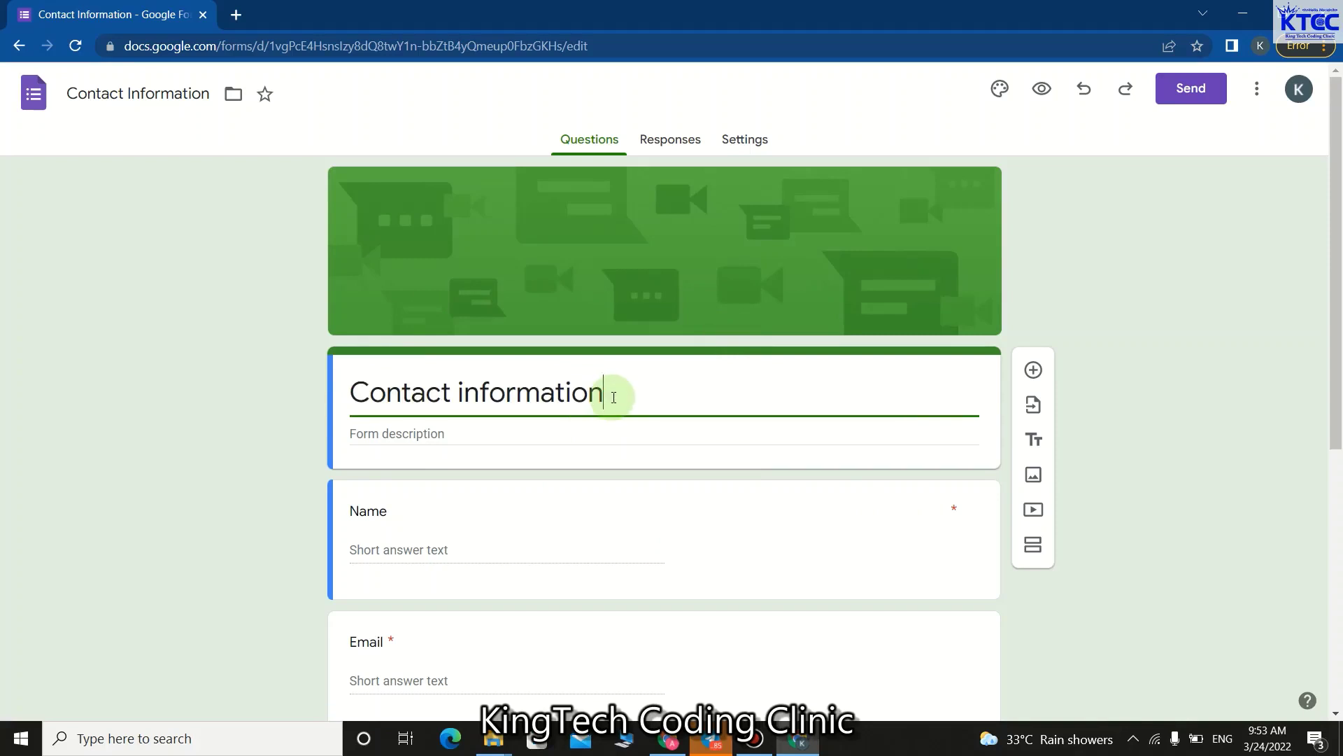
pyautogui.moveTo(614, 397); pyautogui.dragTo(340, 389)
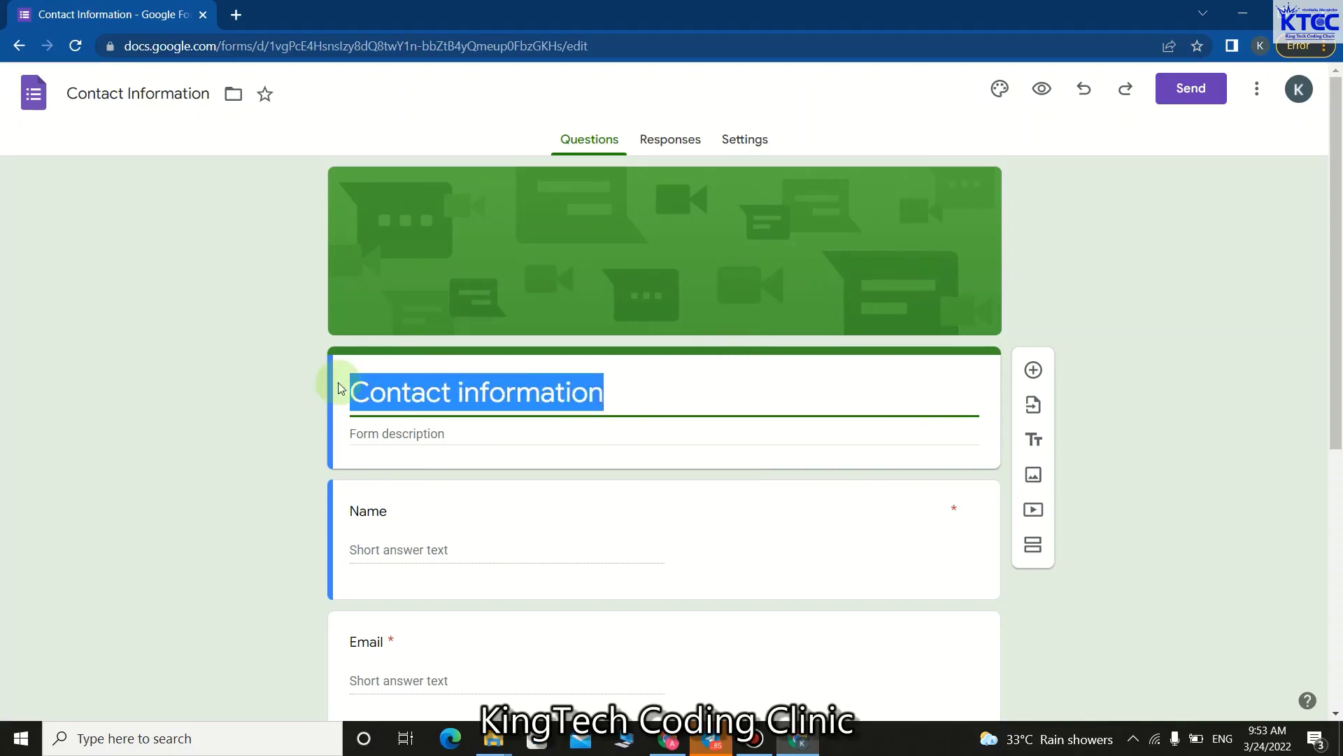
pyautogui.click(609, 389)
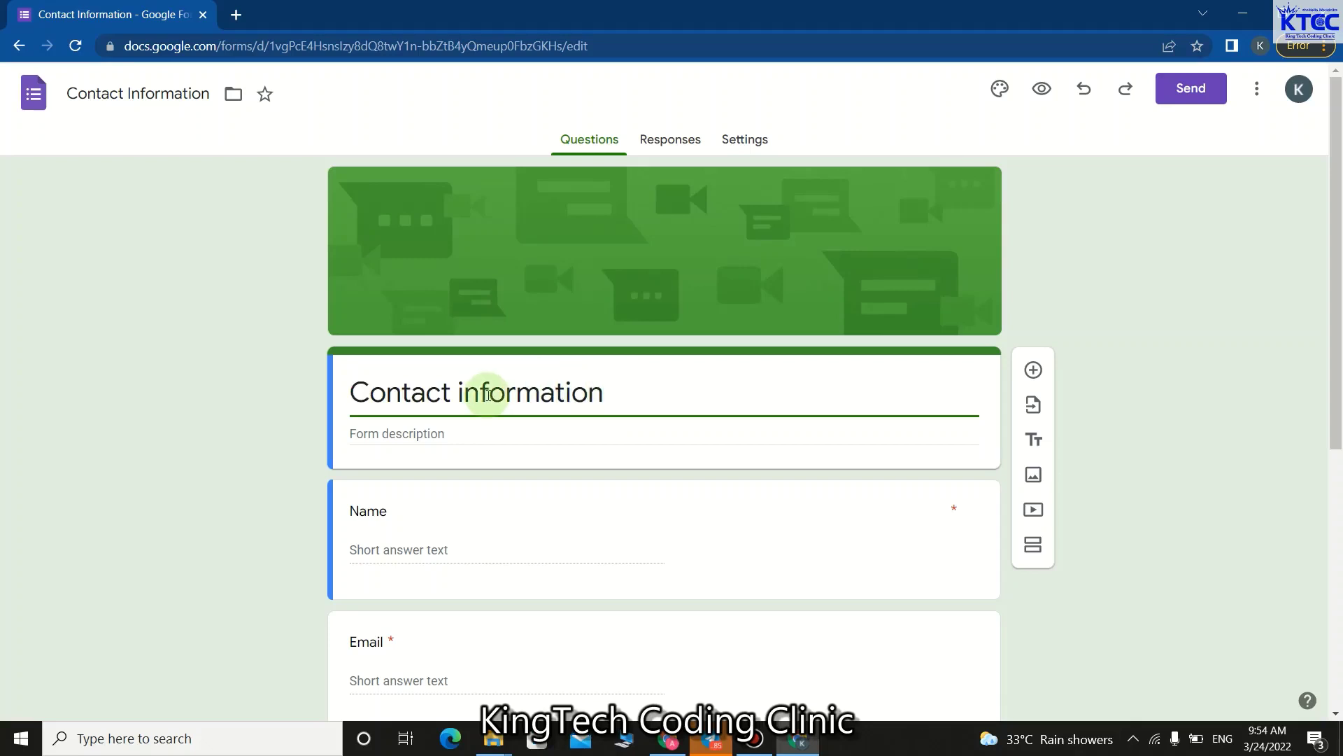
pyautogui.scroll(-1, 494, 526)
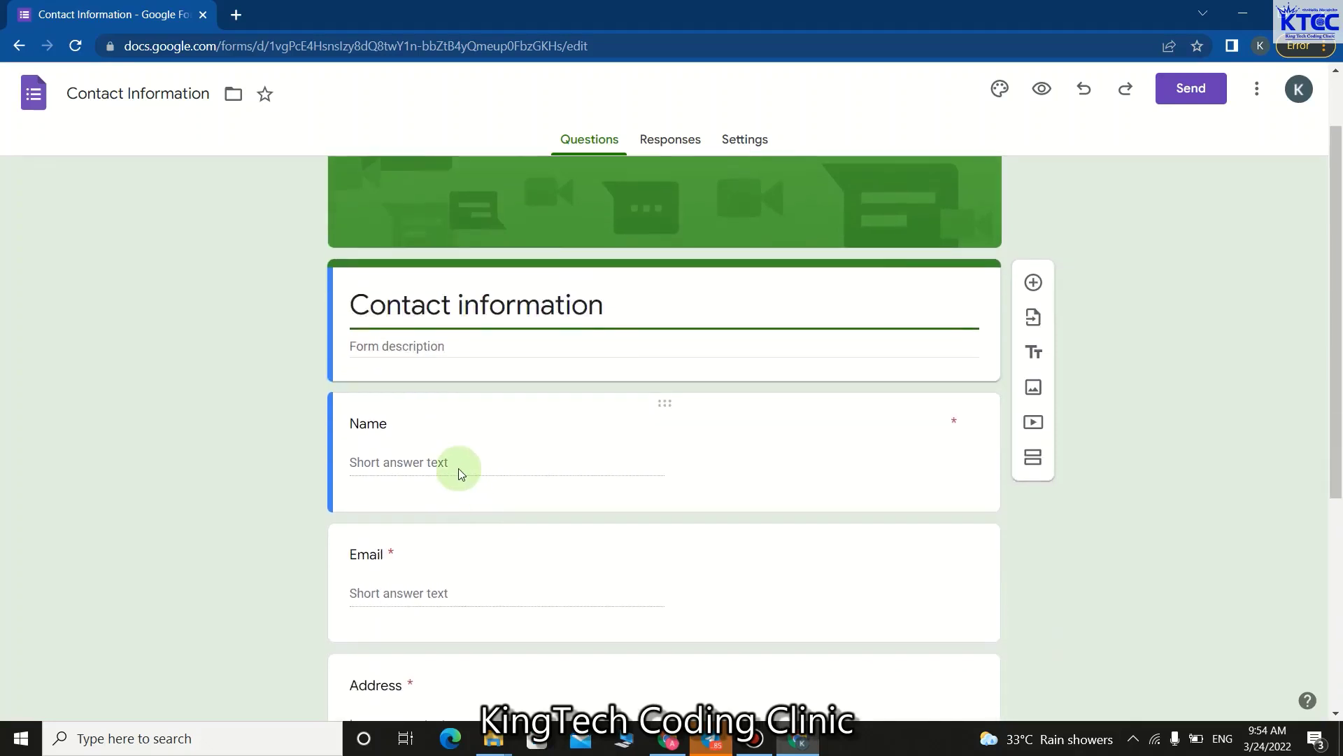
pyautogui.click(459, 463)
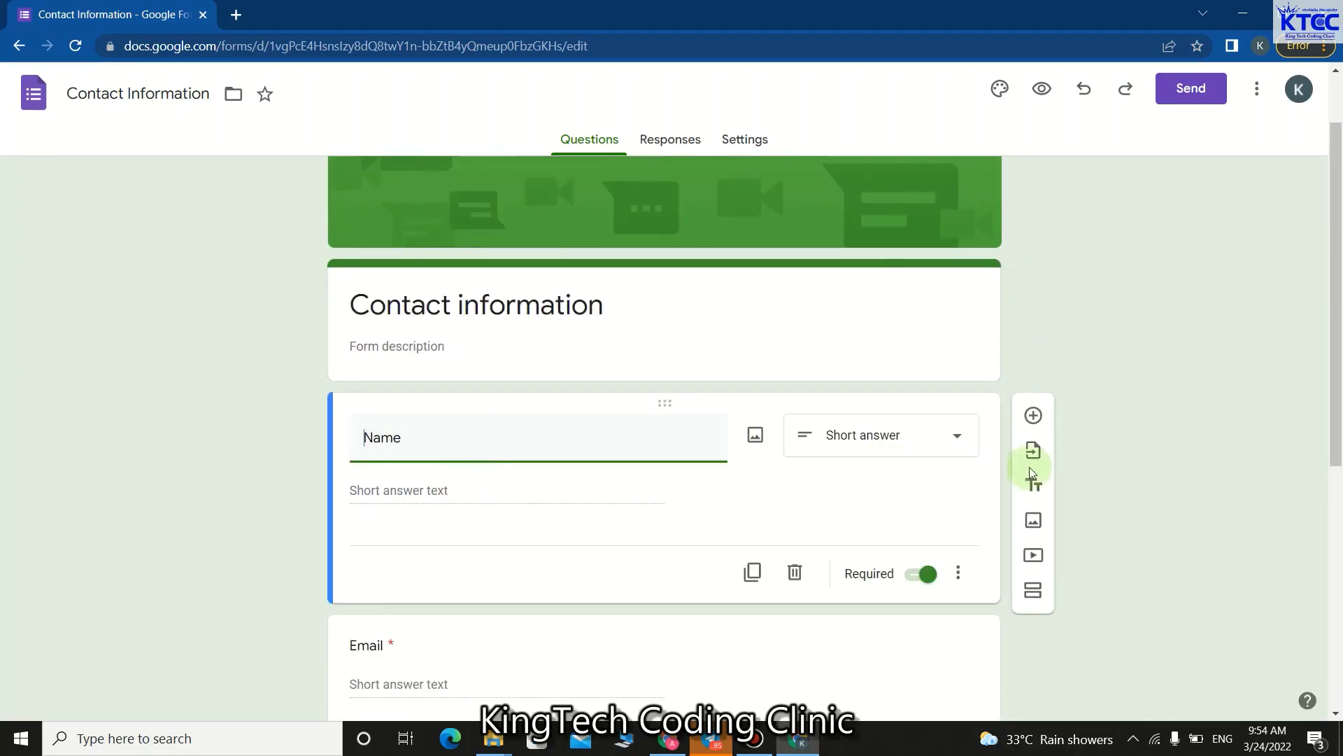
pyautogui.click(957, 447)
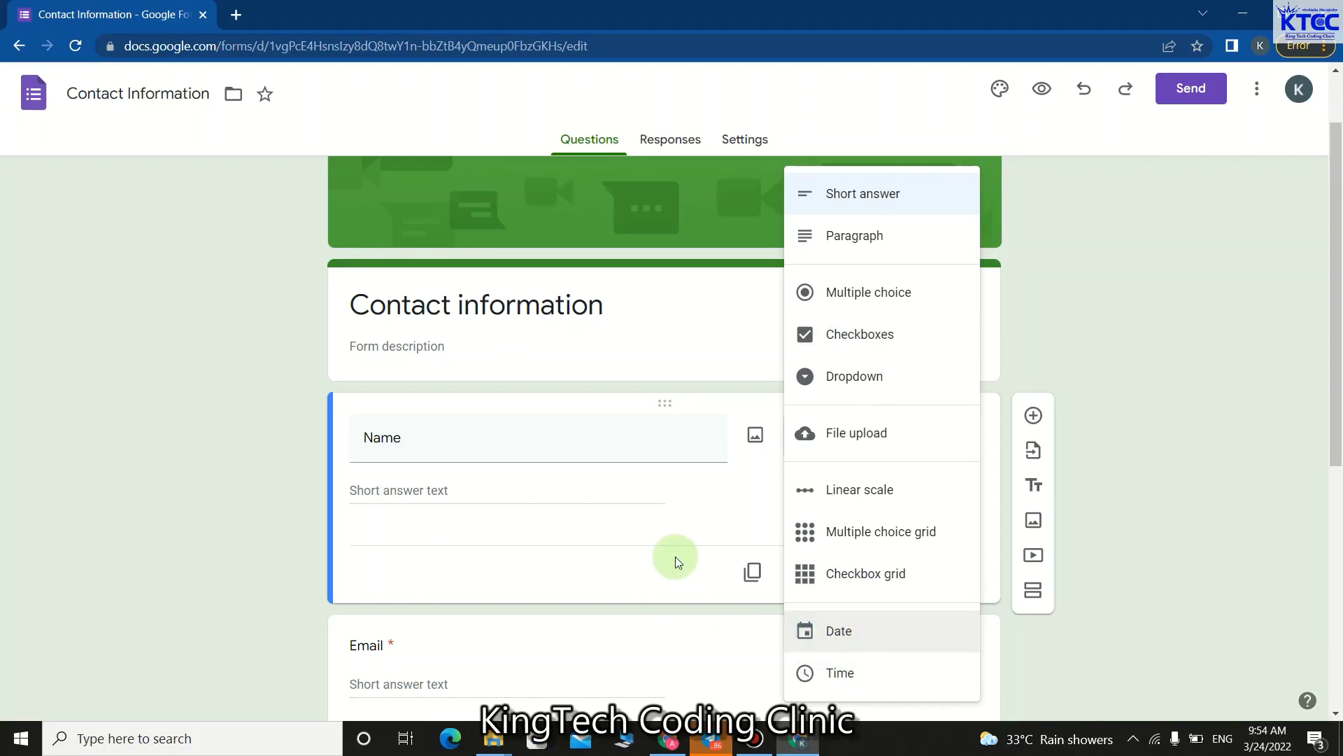
pyautogui.click(657, 492)
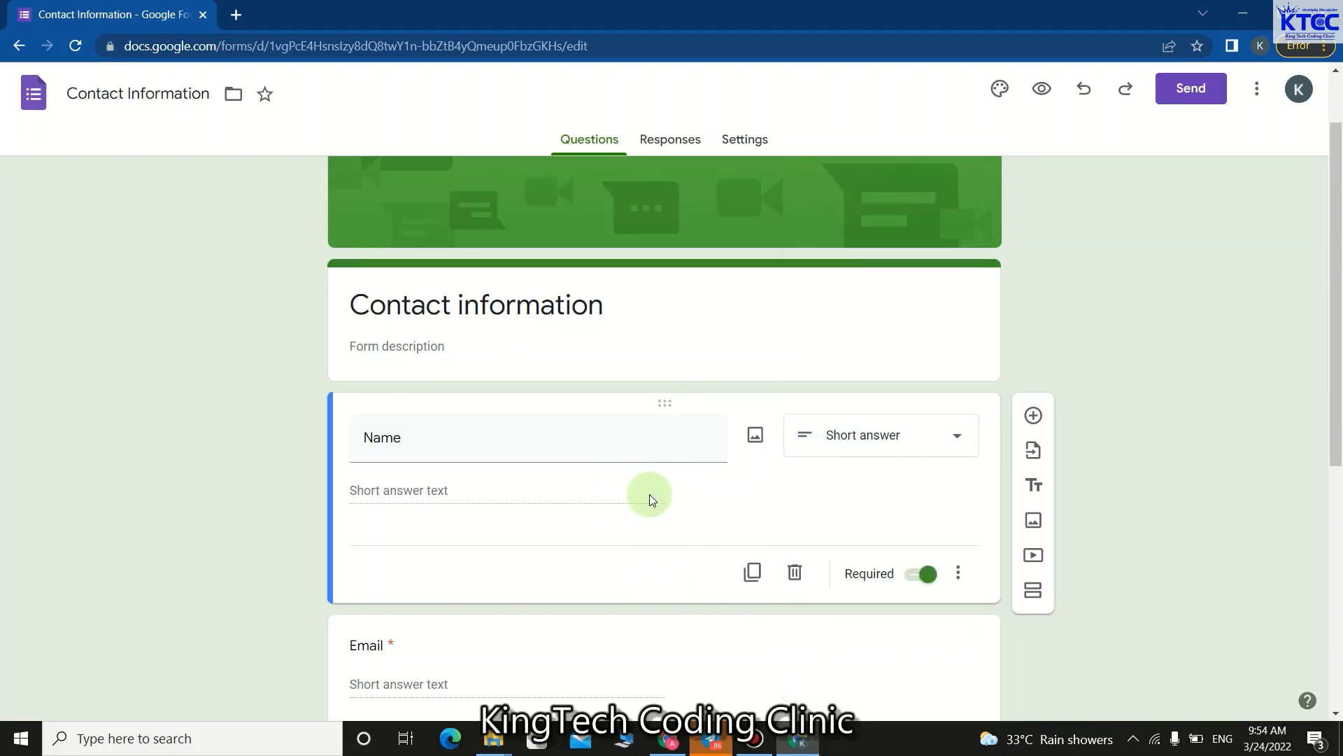
pyautogui.click(488, 447)
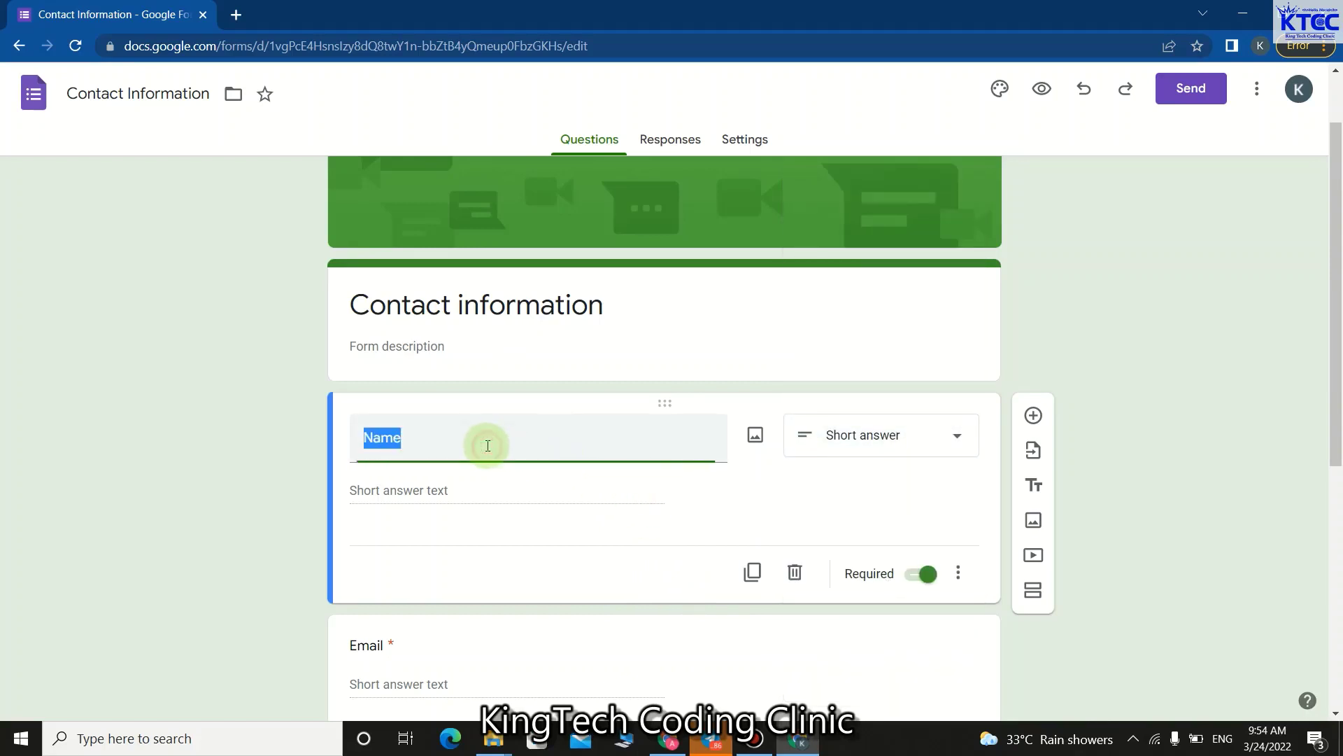
pyautogui.click(441, 493)
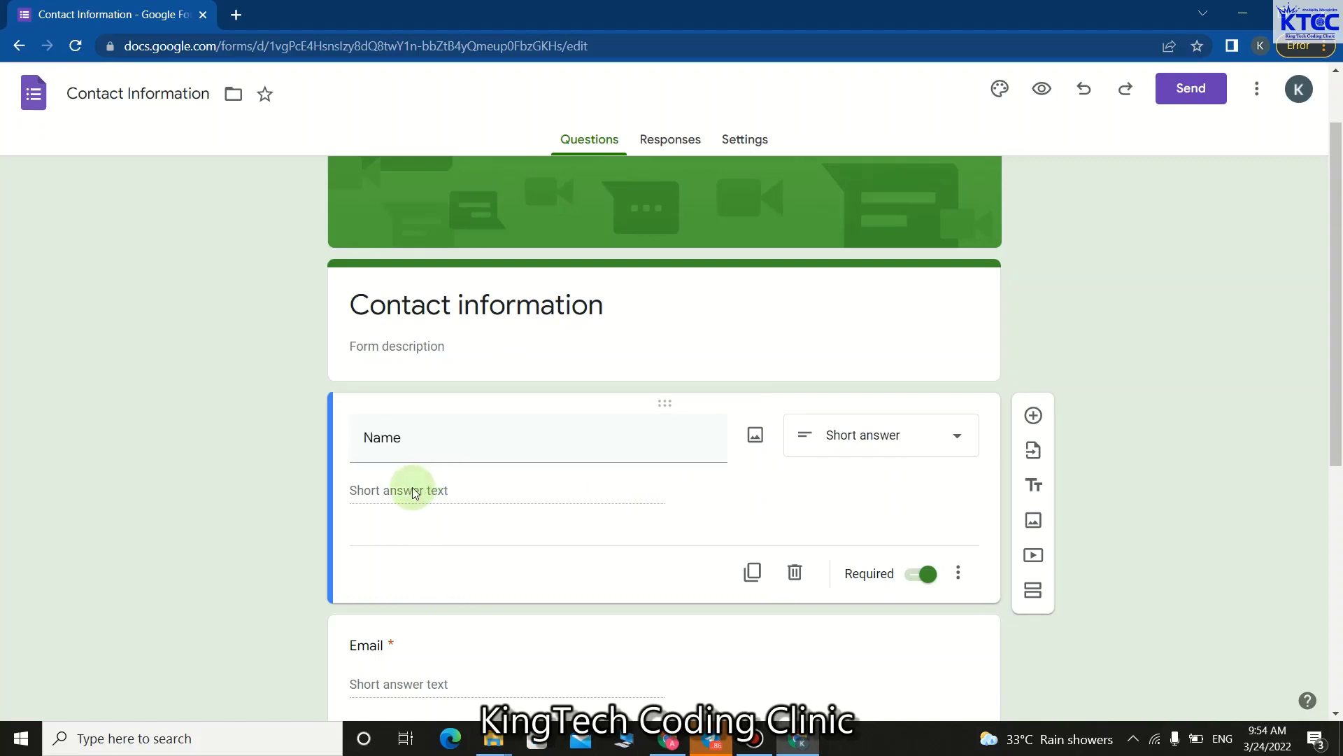
pyautogui.scroll(-2, 490, 500)
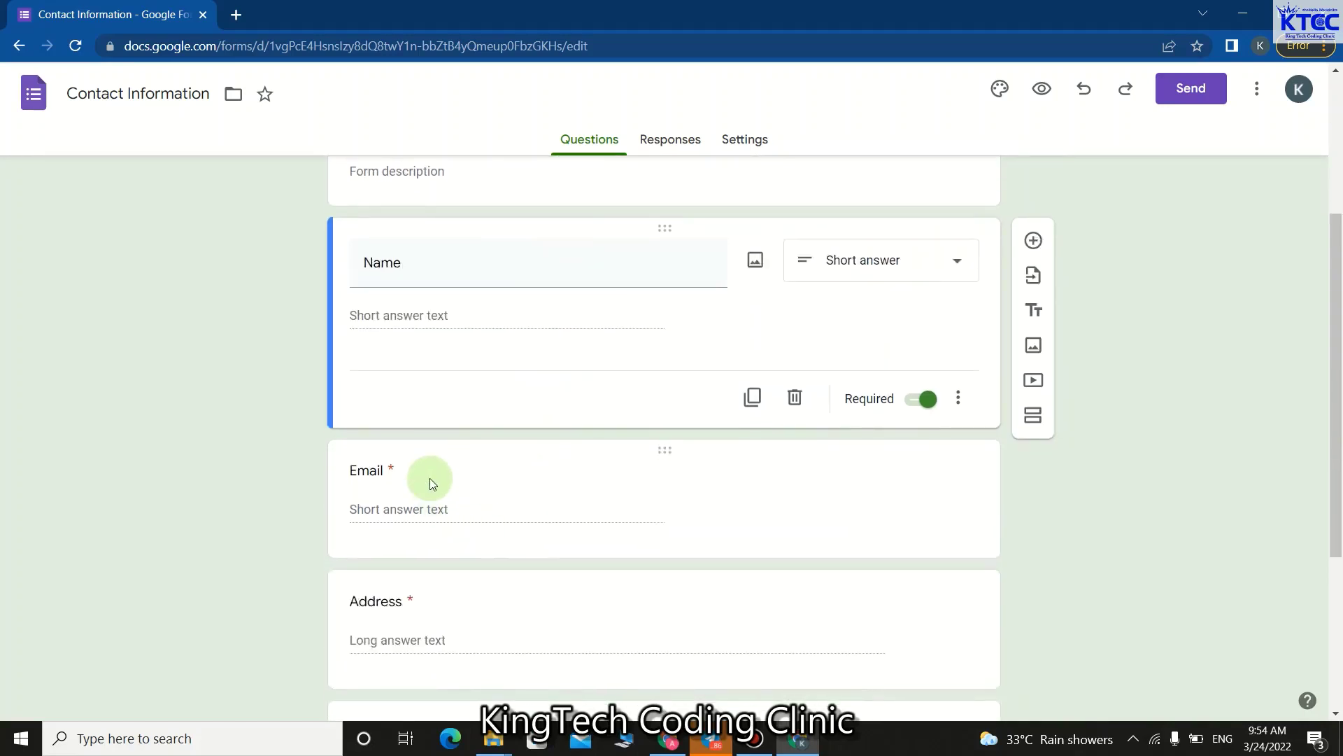
# Select the Comments paragraph question at the end of the form and delete it.
pyautogui.click(412, 472)
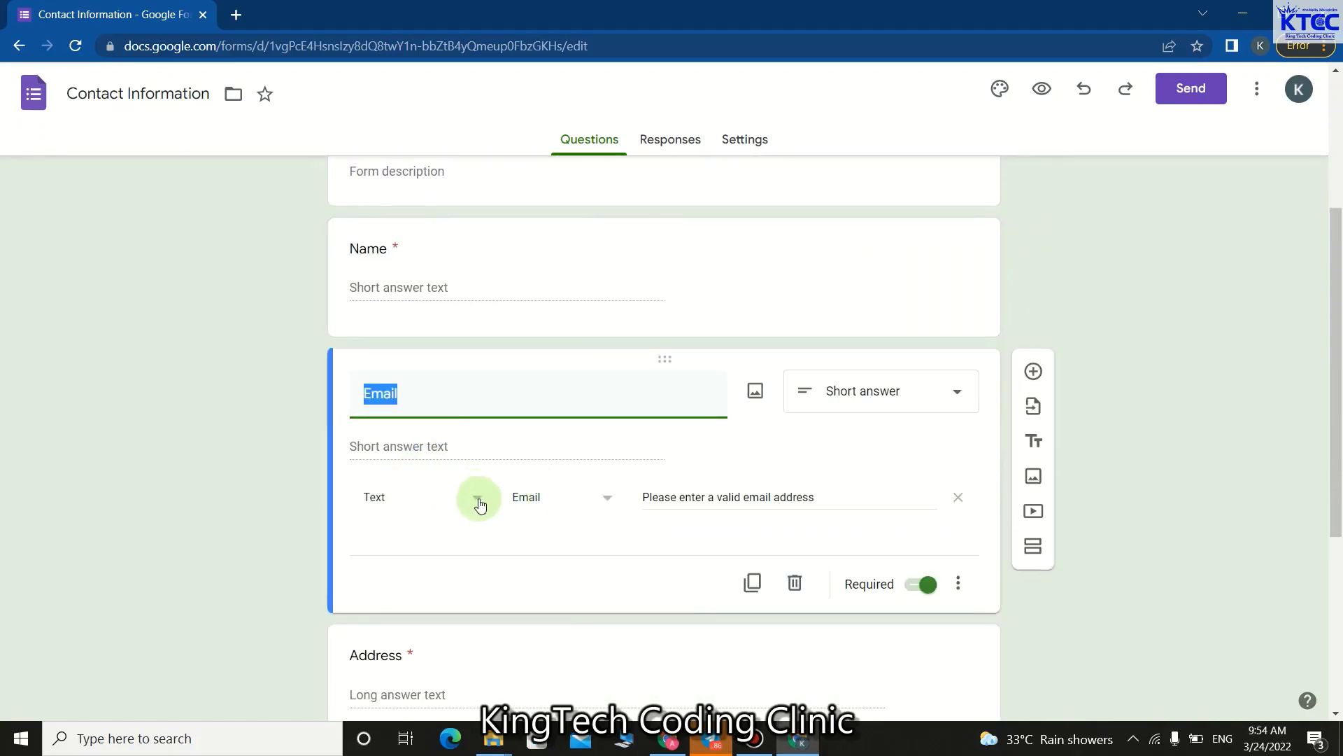
pyautogui.scroll(-1, 462, 553)
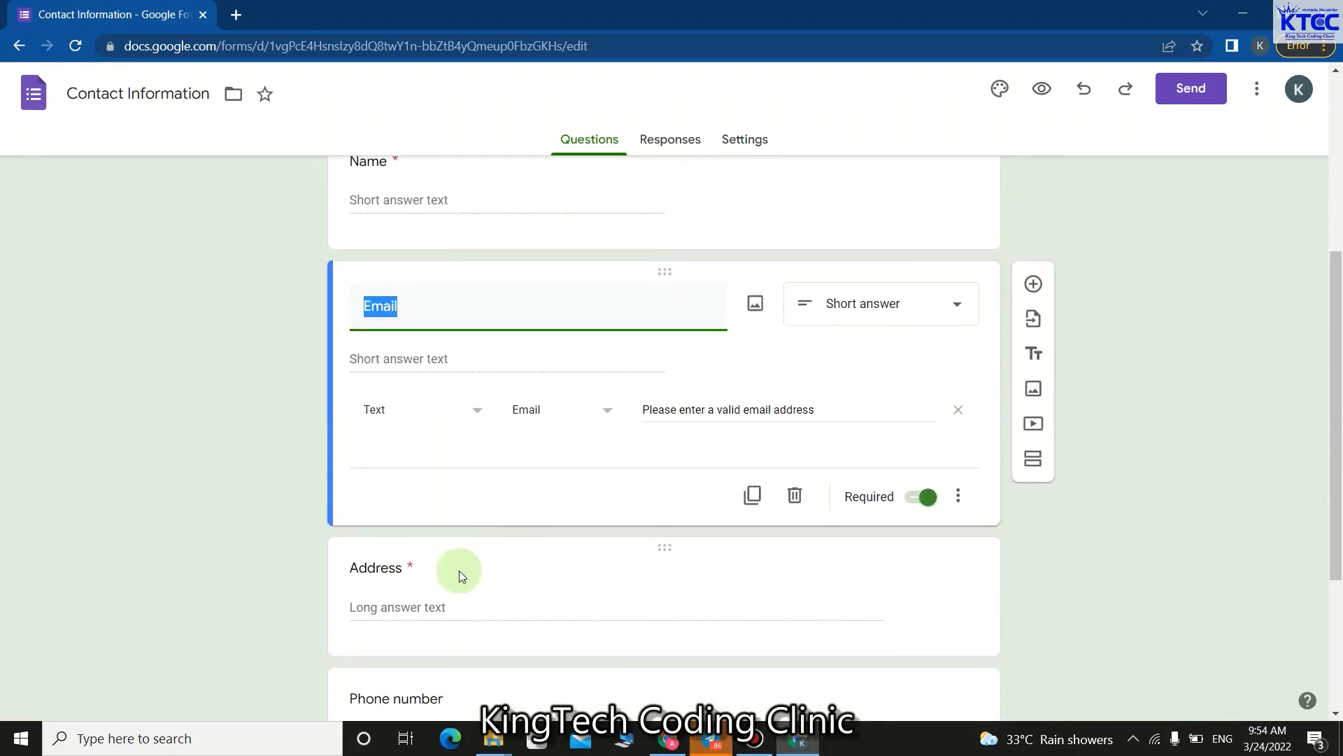
pyautogui.click(427, 595)
pyautogui.scroll(-1, 420, 601)
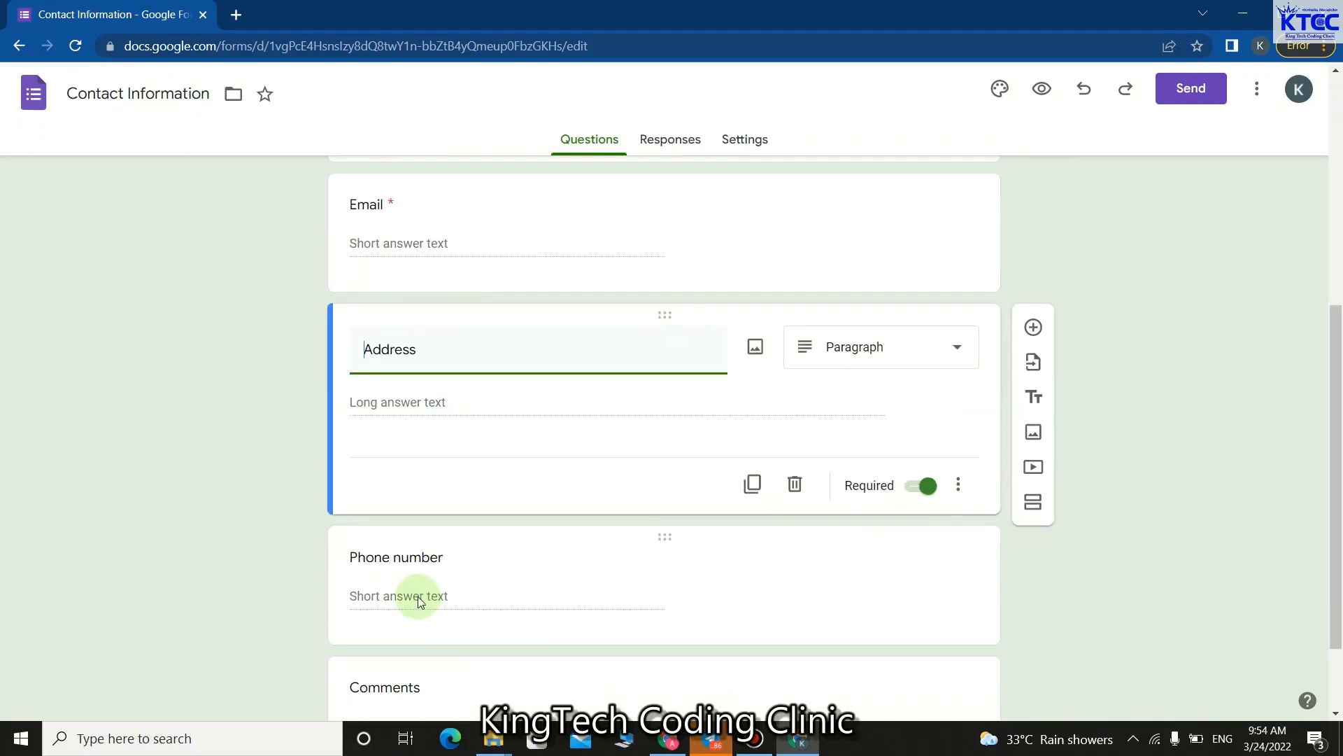
pyautogui.click(420, 601)
pyautogui.scroll(-1, 494, 602)
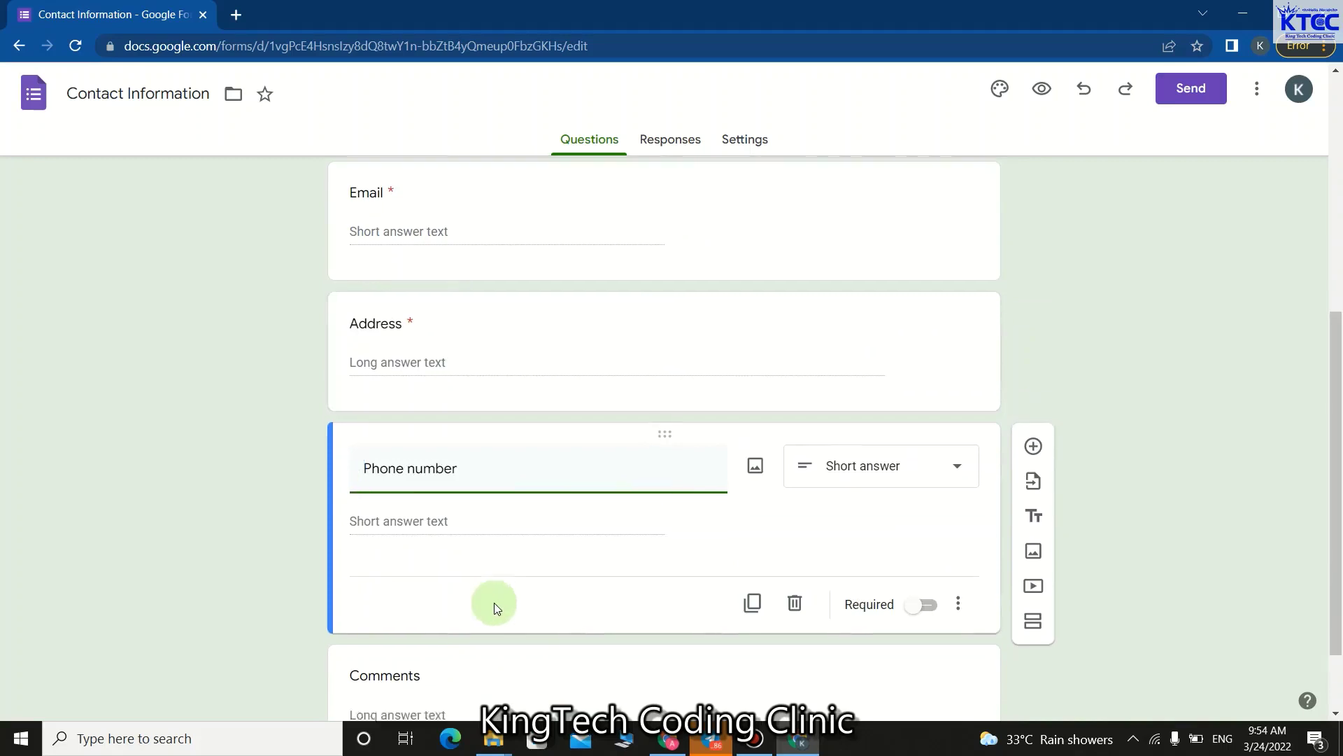
pyautogui.click(463, 619)
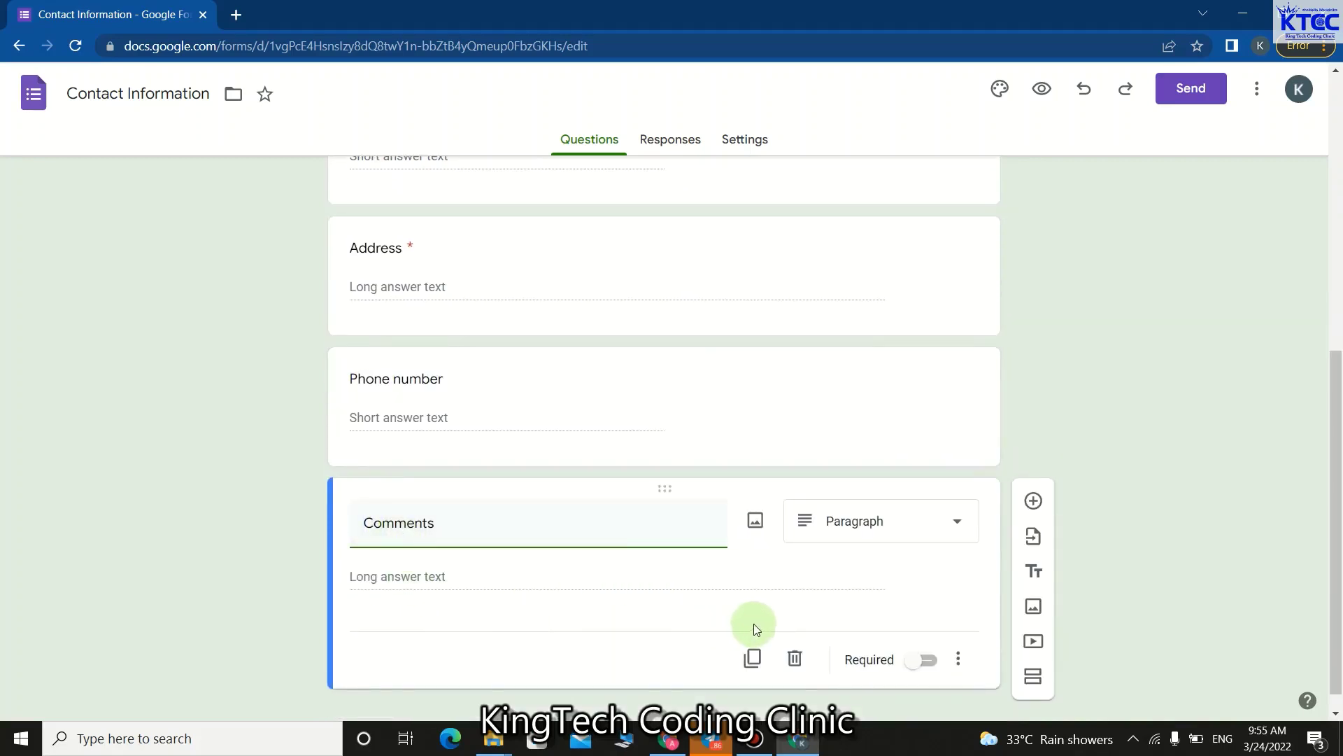
pyautogui.click(798, 659)
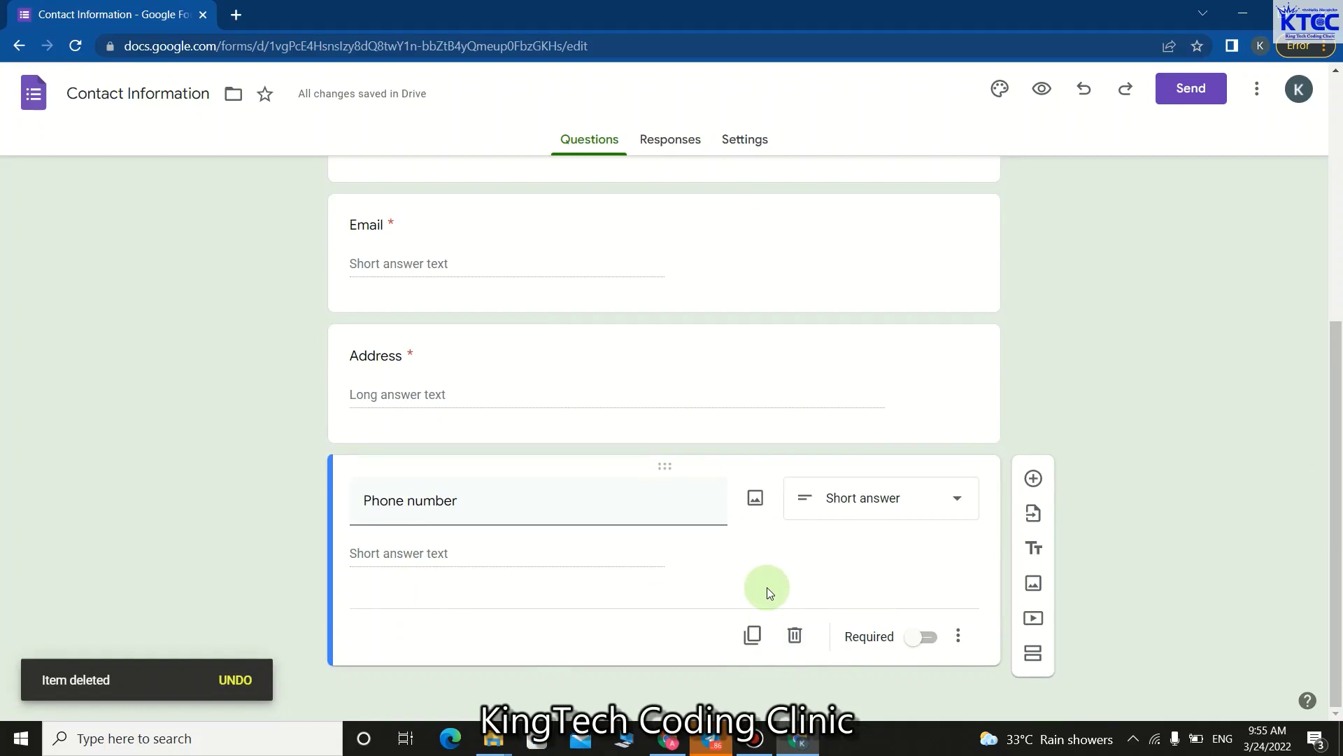
# Add a title-and-description block after Phone number and type the title 'Hom'.
pyautogui.click(1035, 552)
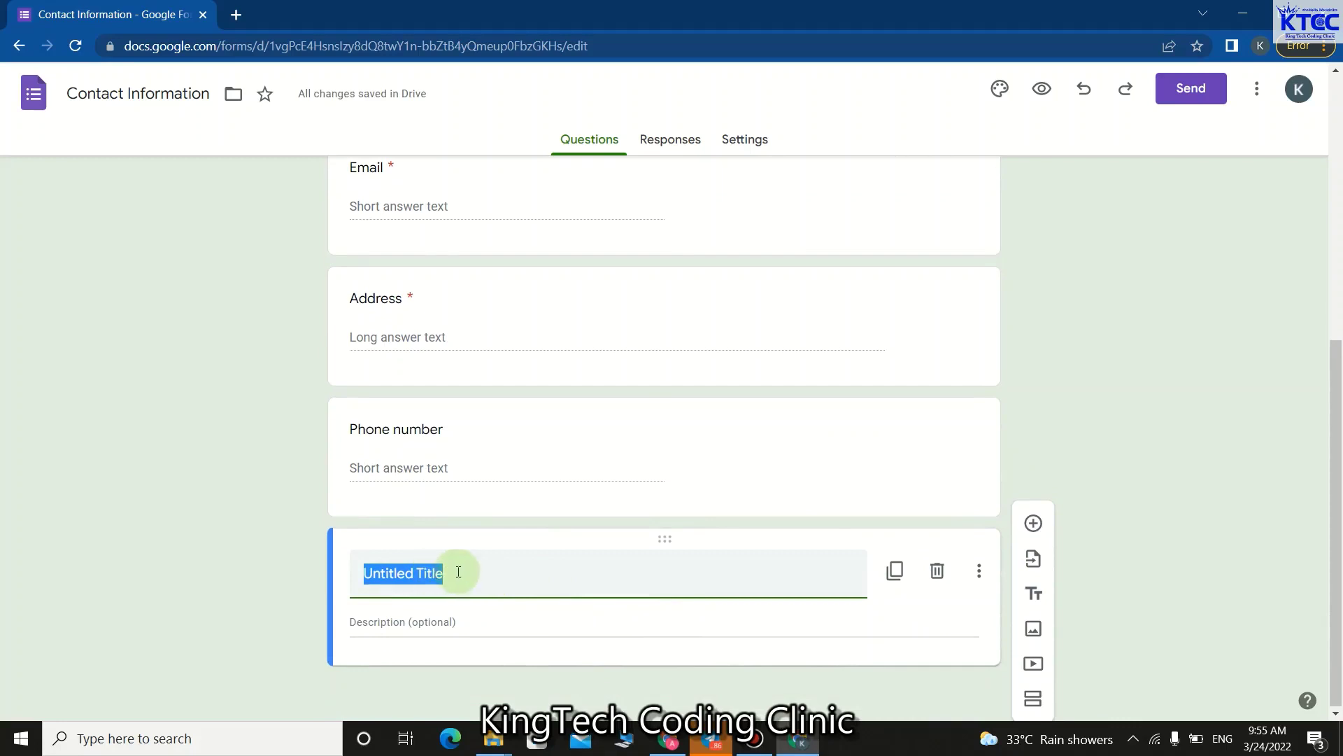
pyautogui.write('h')
pyautogui.press('BackSpace')
pyautogui.press('BackSpace')
pyautogui.write('H')
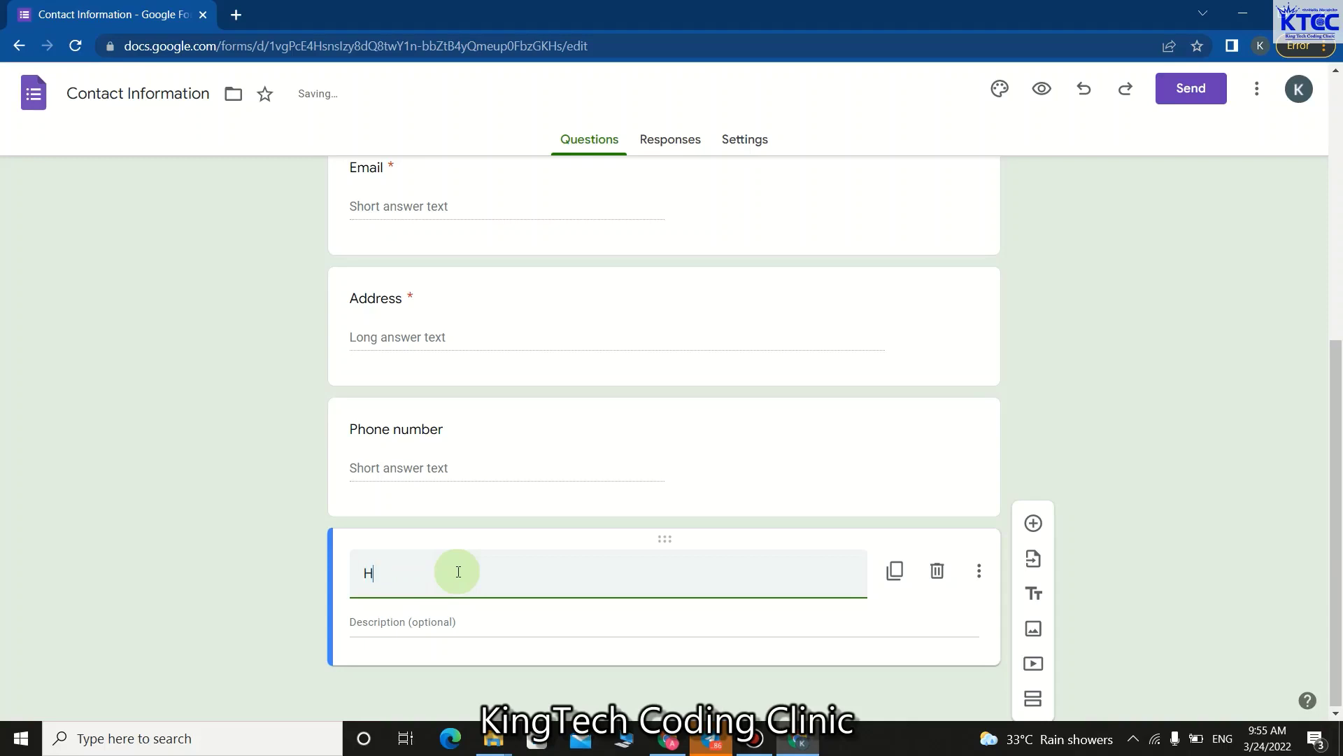
pyautogui.write('ome Town')
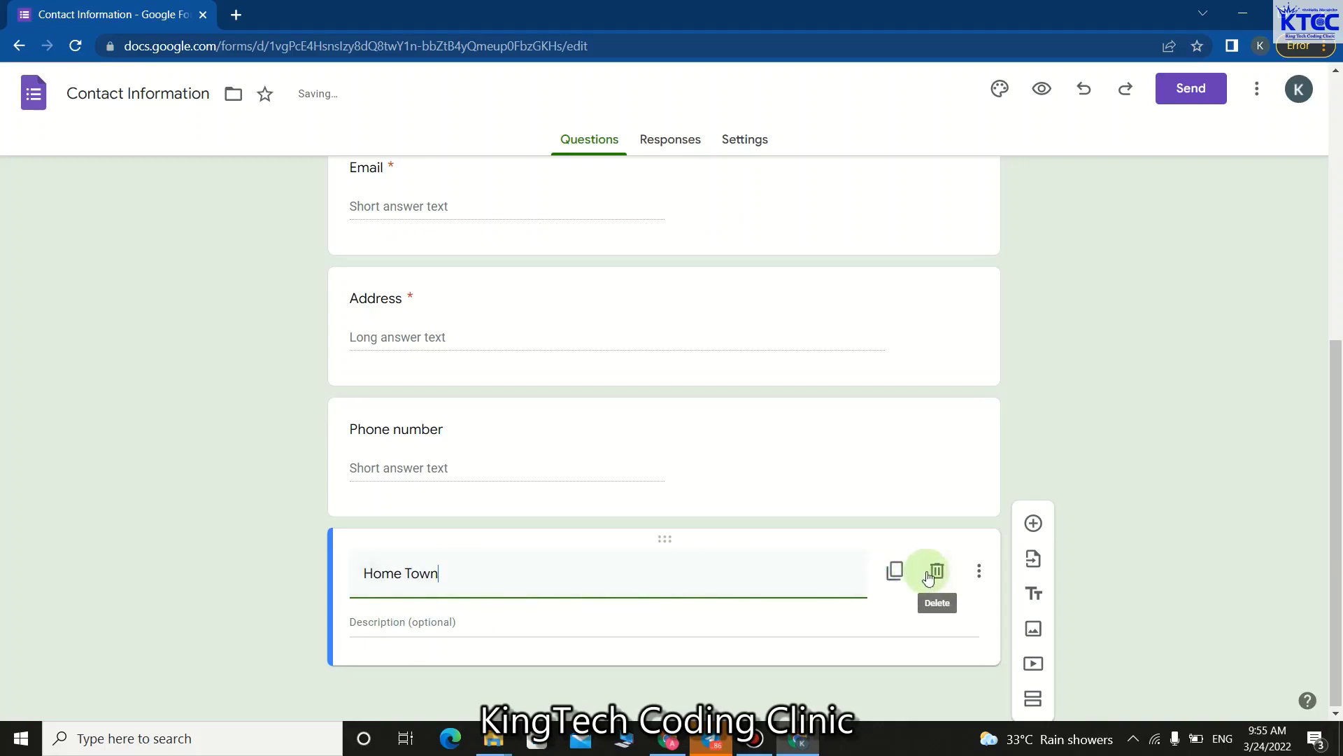
# Try the title block's options and duplicate the Home Town title block.
pyautogui.click(977, 578)
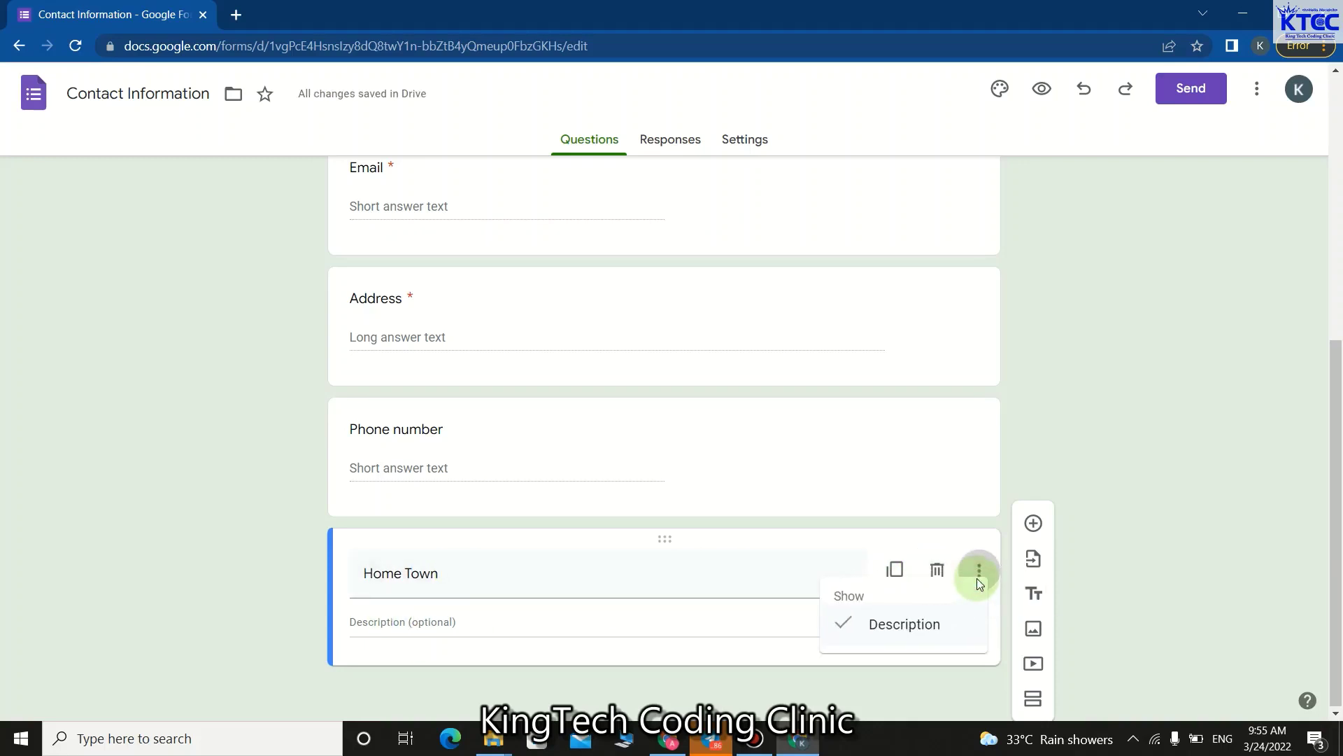
pyautogui.click(696, 616)
pyautogui.click(639, 621)
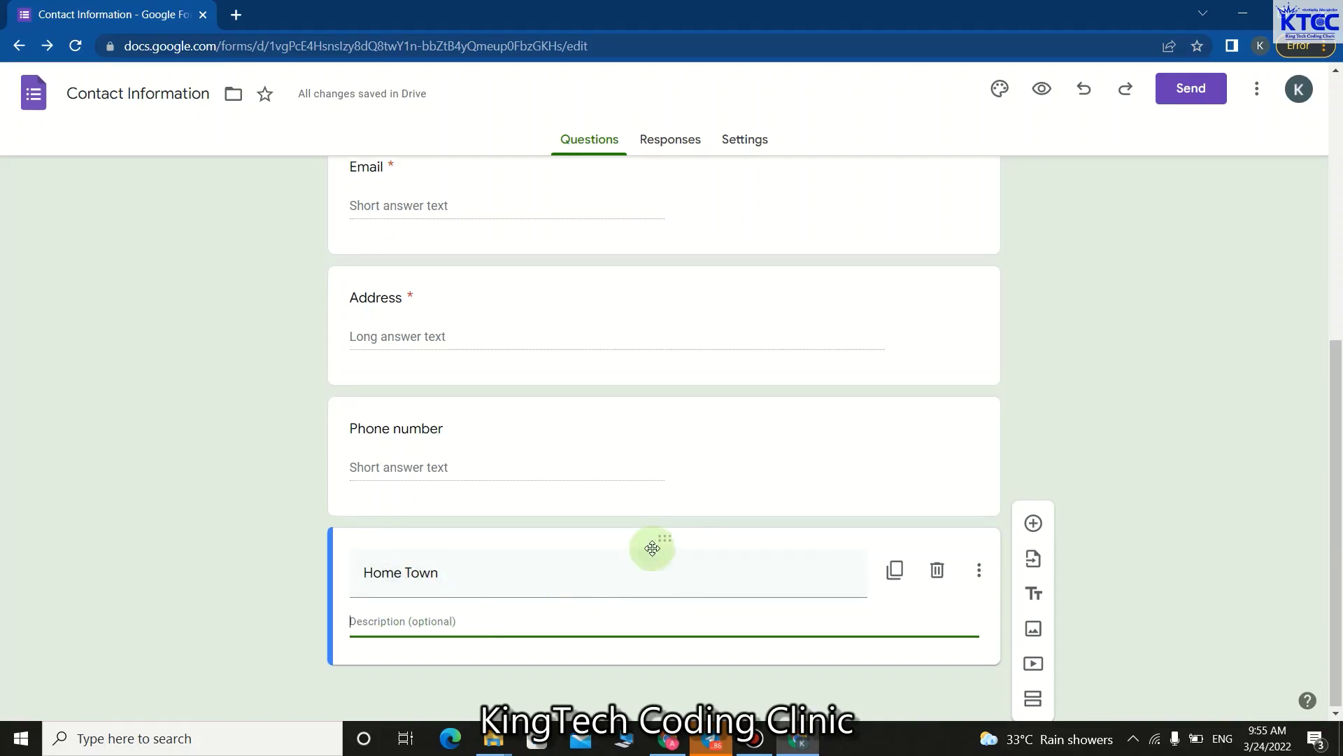
pyautogui.click(897, 571)
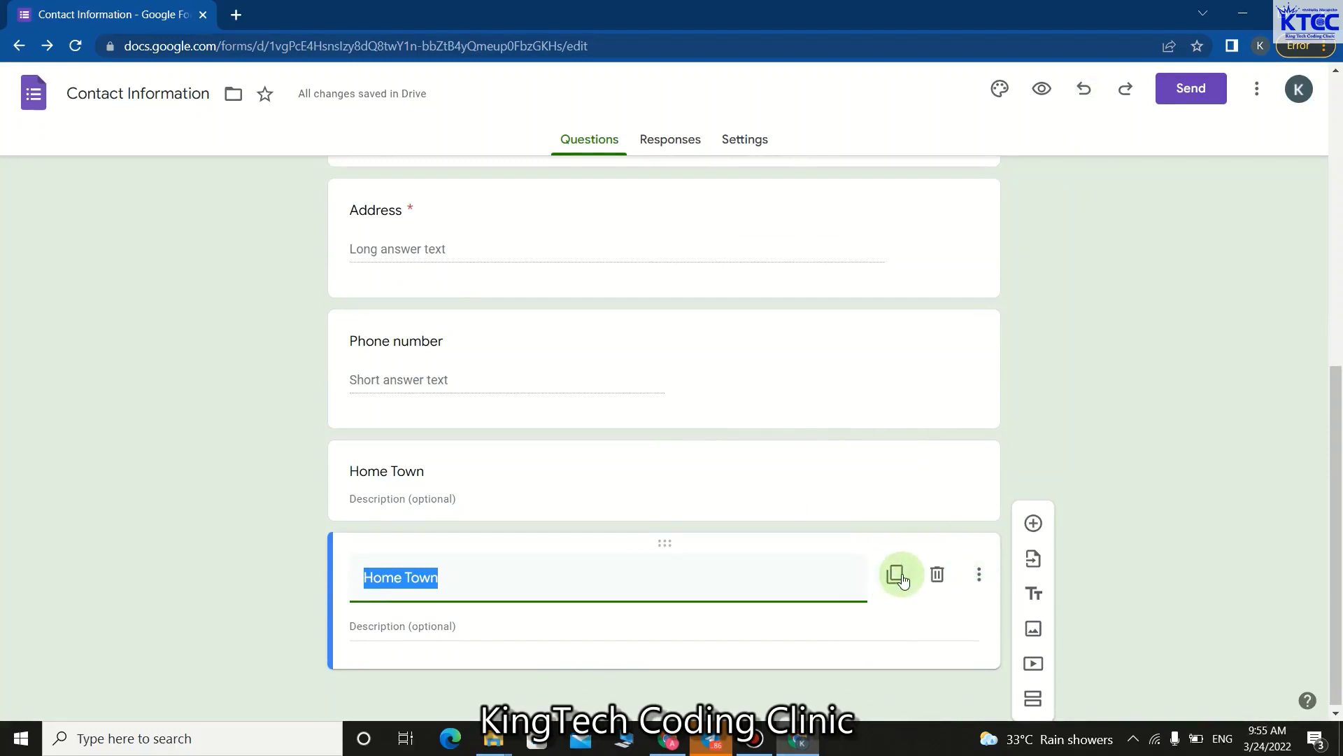
# Undo the duplicate and title edits, then delete the Hom title block.
pyautogui.click(1093, 91)
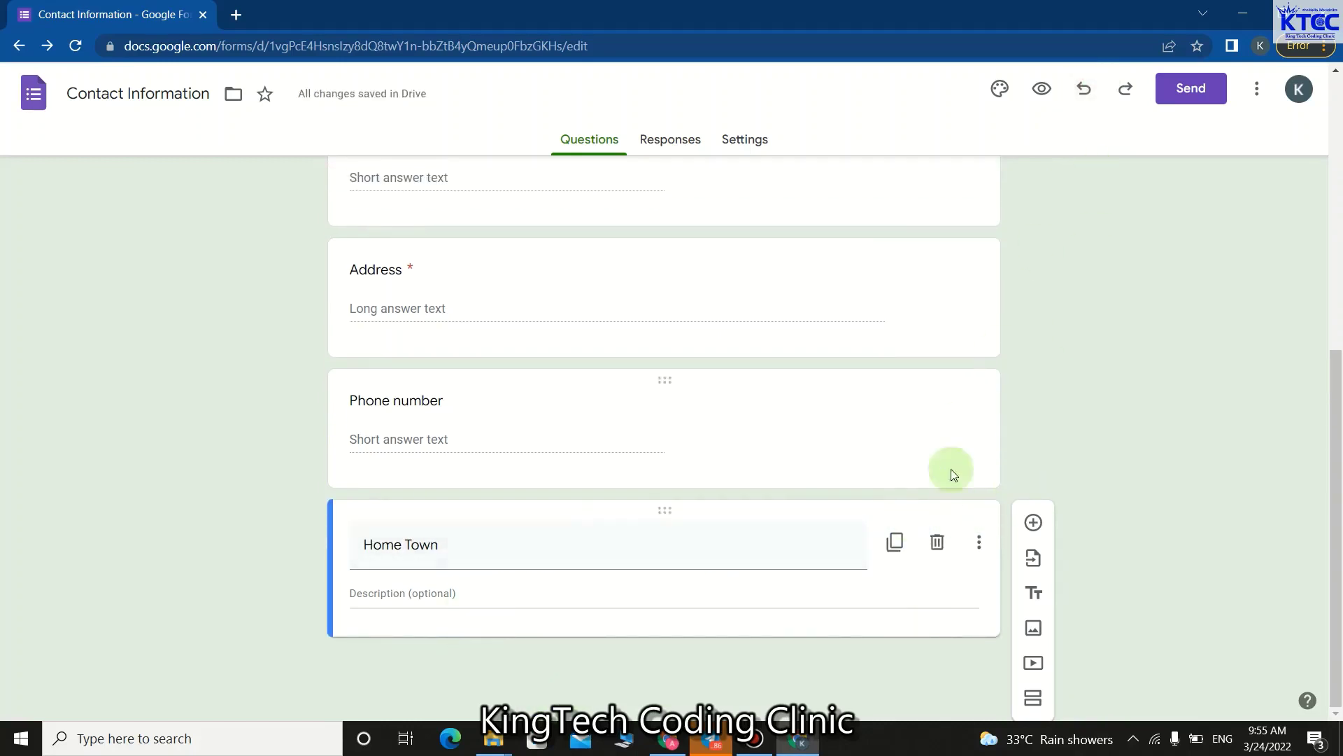
pyautogui.click(1084, 88)
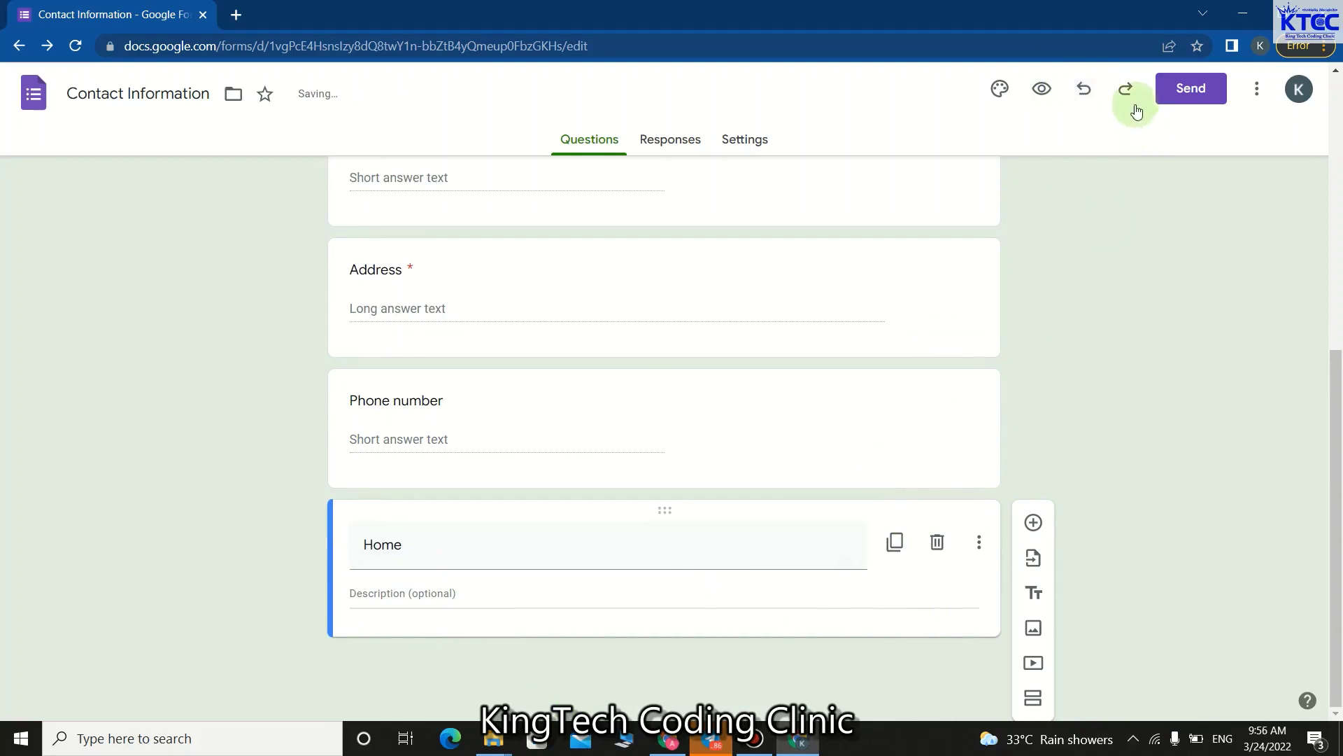
pyautogui.click(1085, 90)
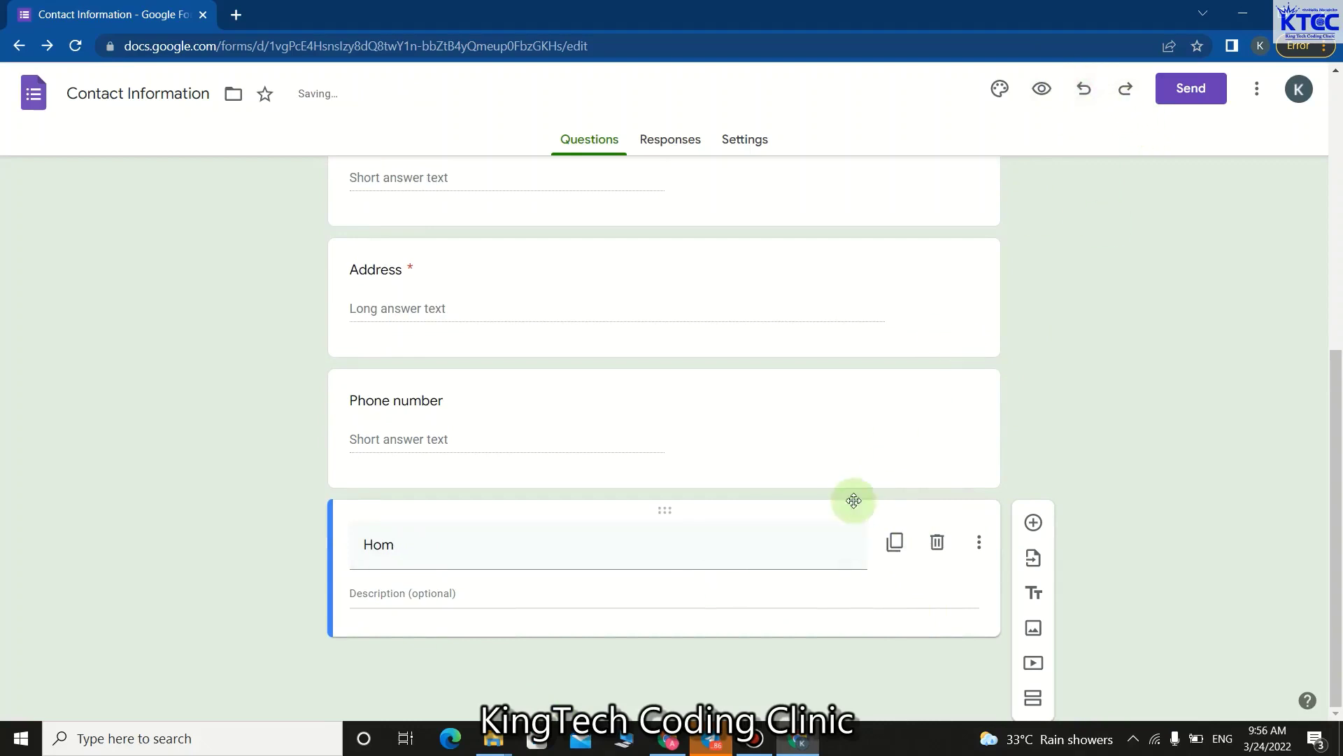
pyautogui.click(938, 542)
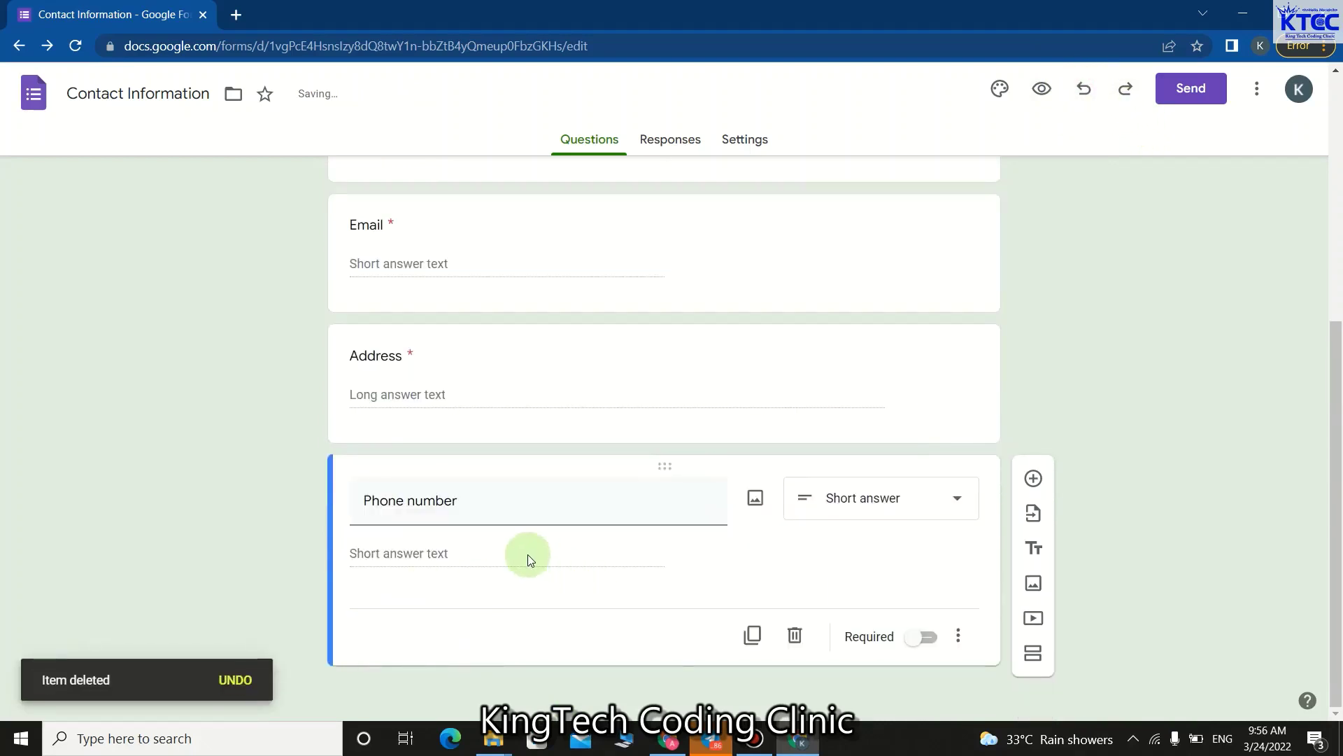
# Select the Address question card and delete it with its trash icon.
pyautogui.scroll(6, 528, 554)
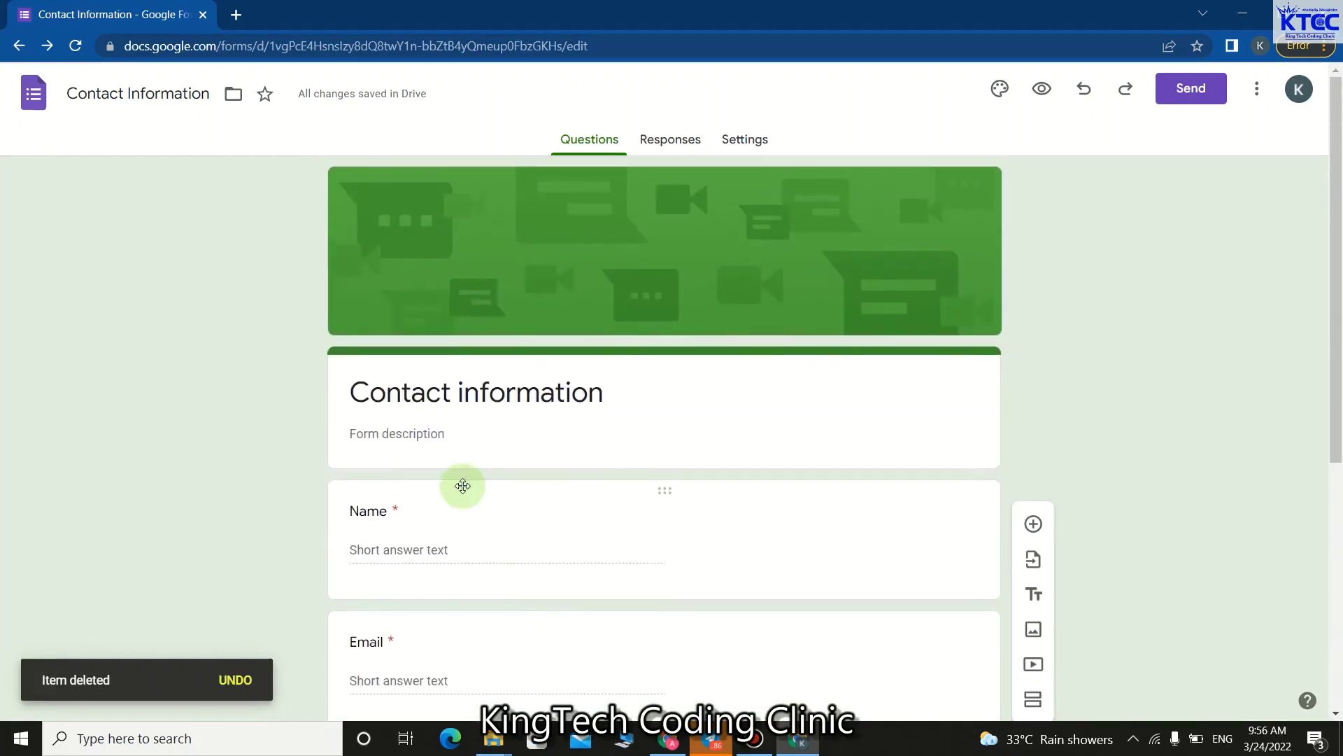
pyautogui.scroll(-4, 444, 543)
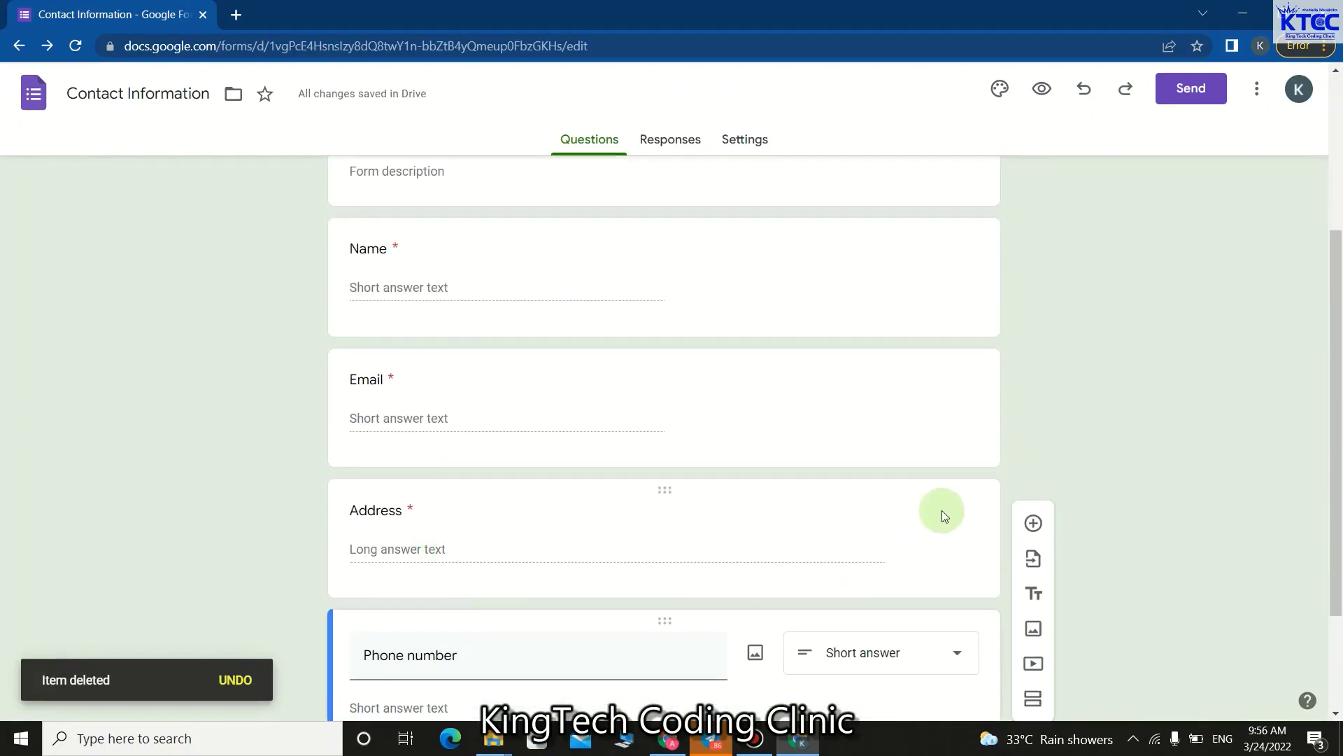
pyautogui.click(657, 544)
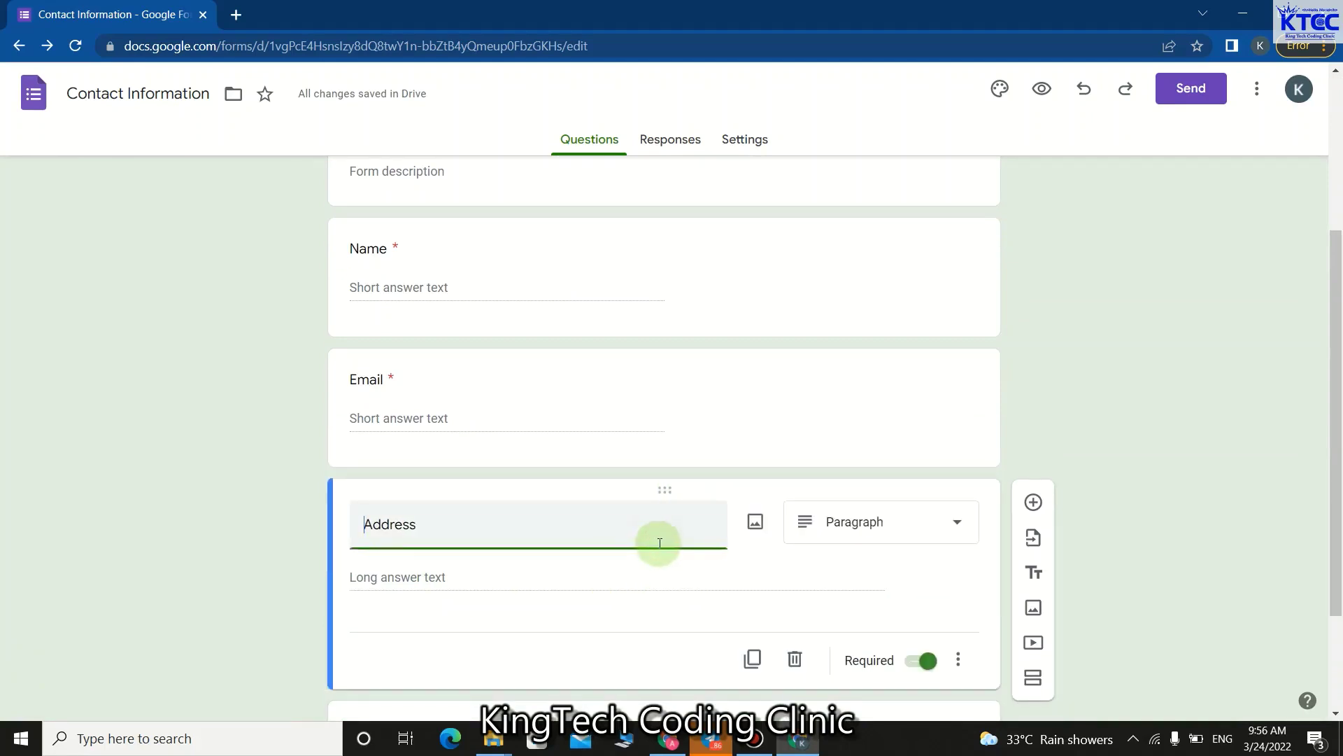
pyautogui.click(795, 657)
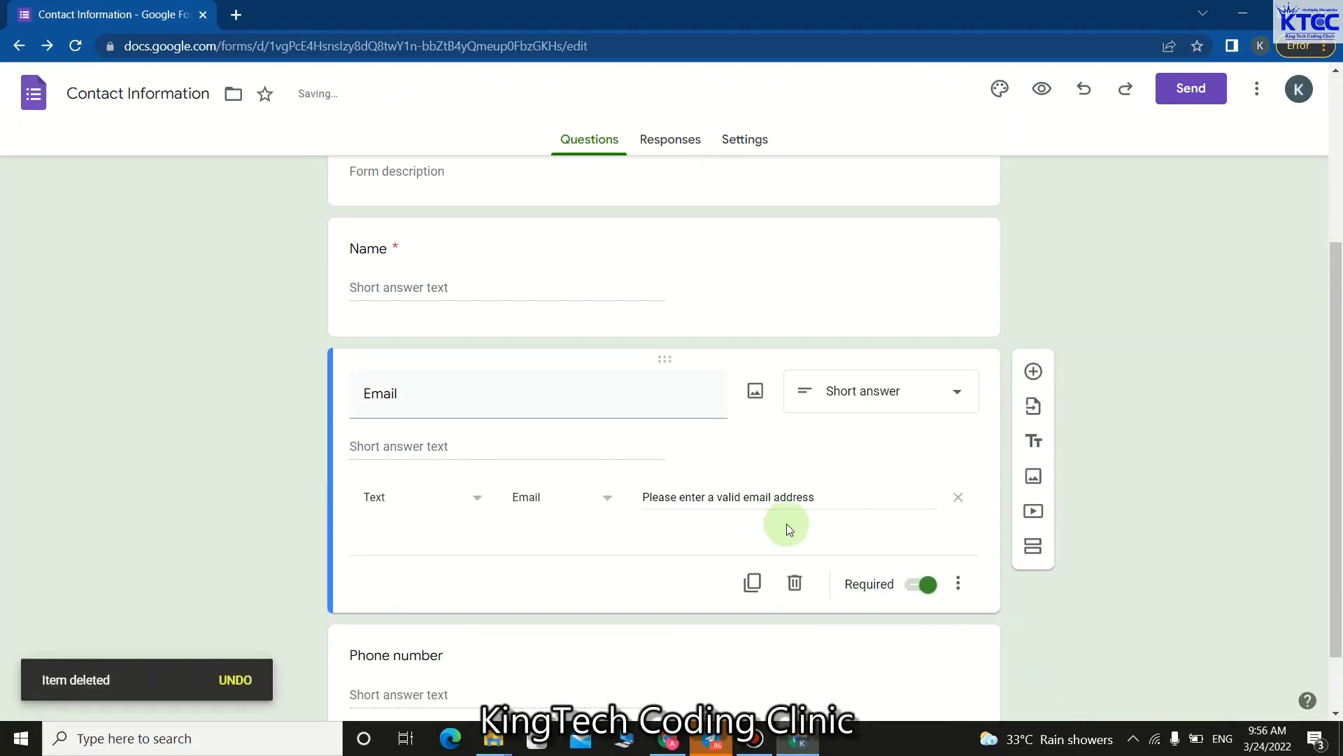
pyautogui.scroll(-1, 640, 434)
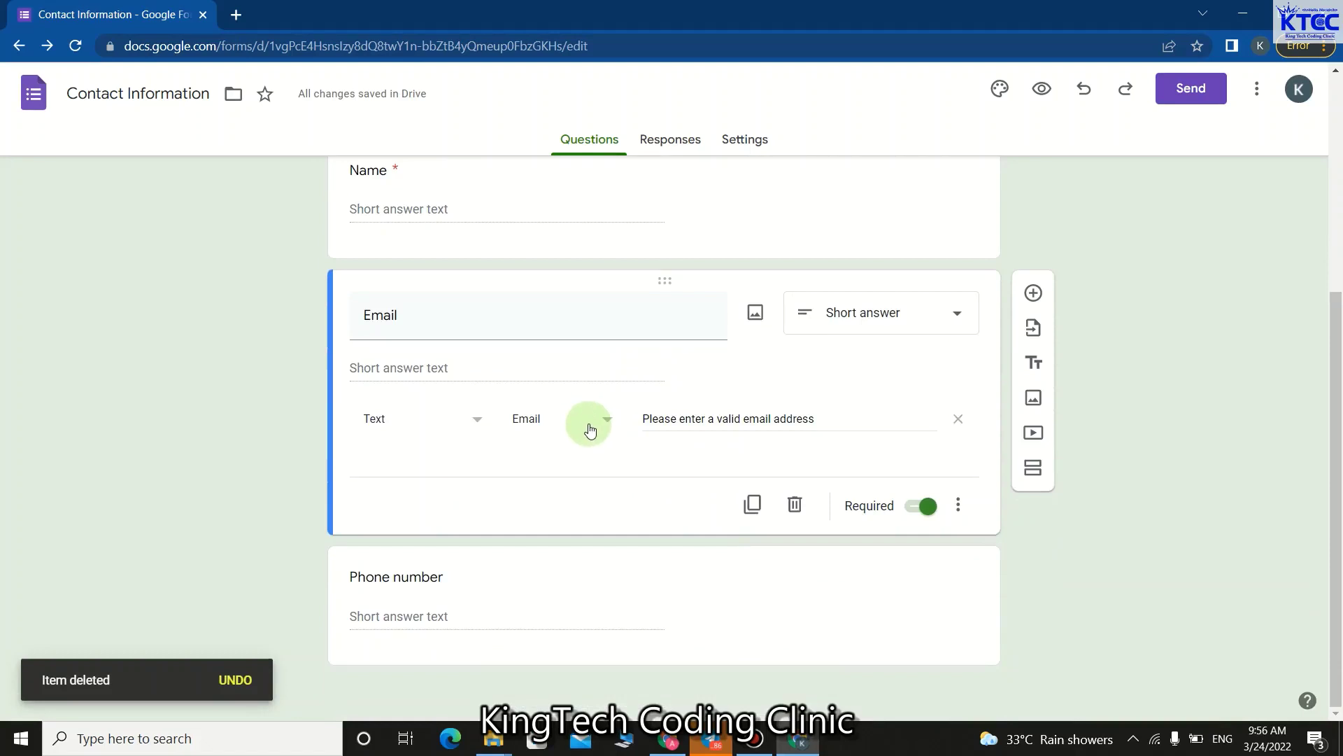
pyautogui.scroll(3, 552, 404)
pyautogui.scroll(-3, 511, 381)
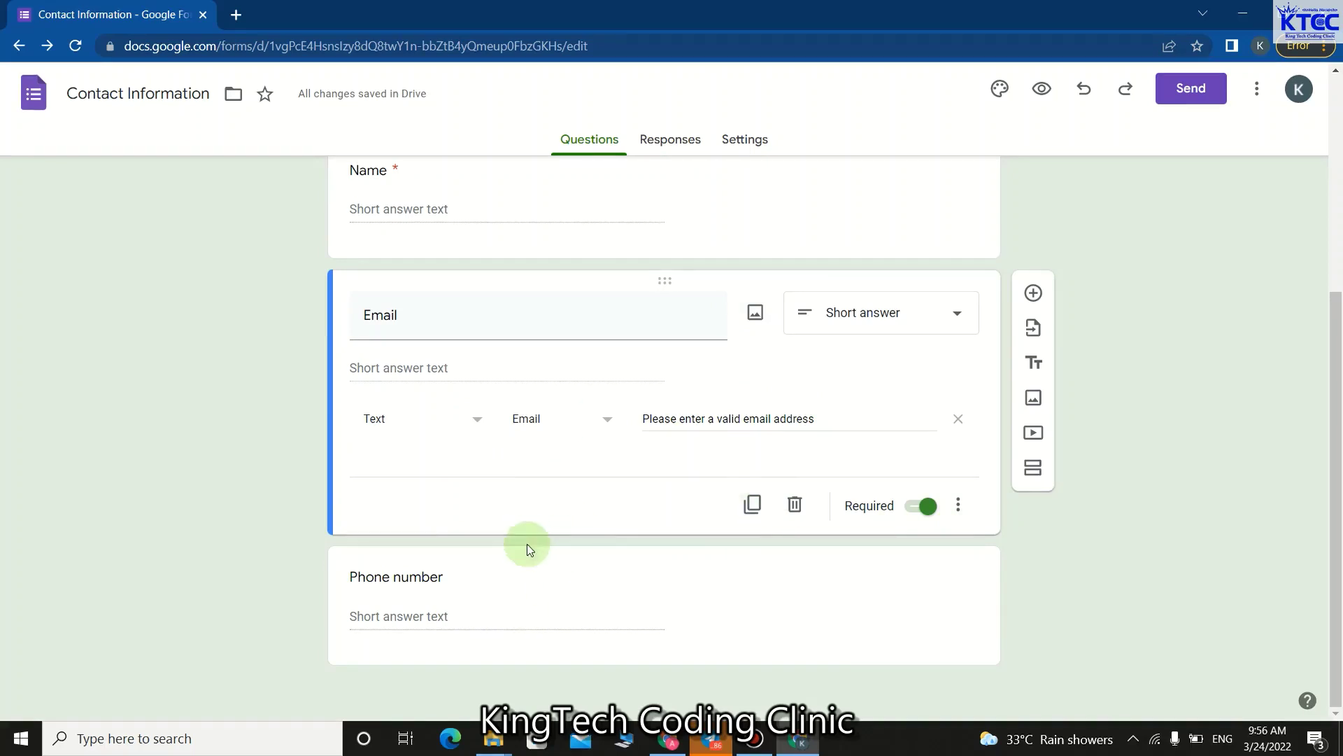
pyautogui.click(754, 505)
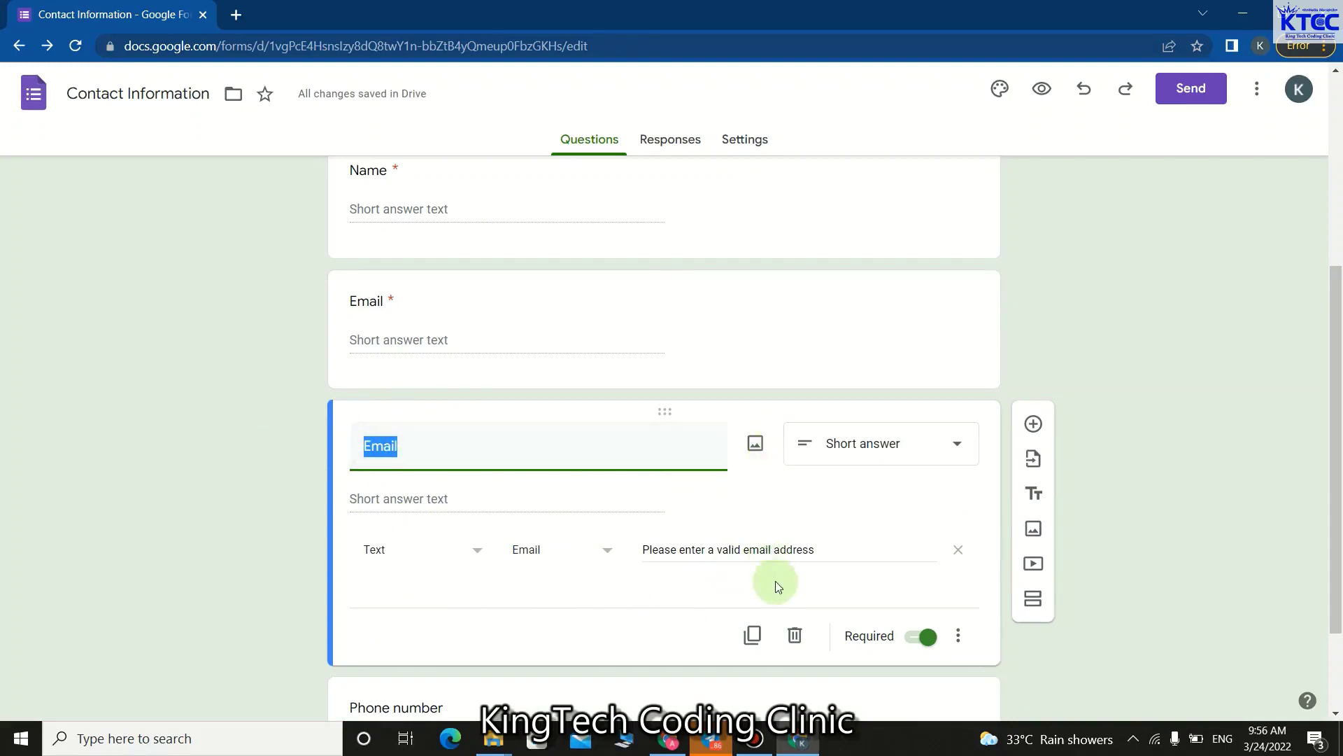
pyautogui.click(794, 635)
pyautogui.scroll(3, 496, 399)
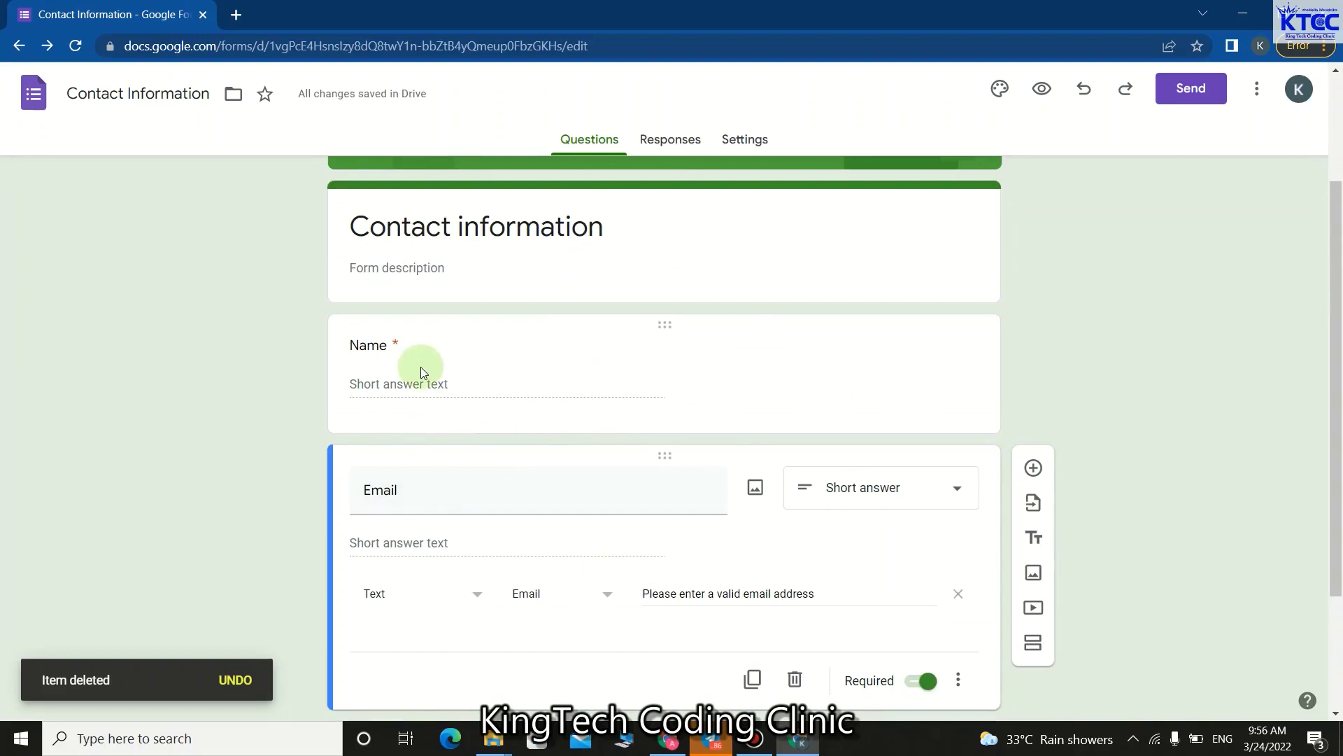
pyautogui.scroll(-3, 420, 485)
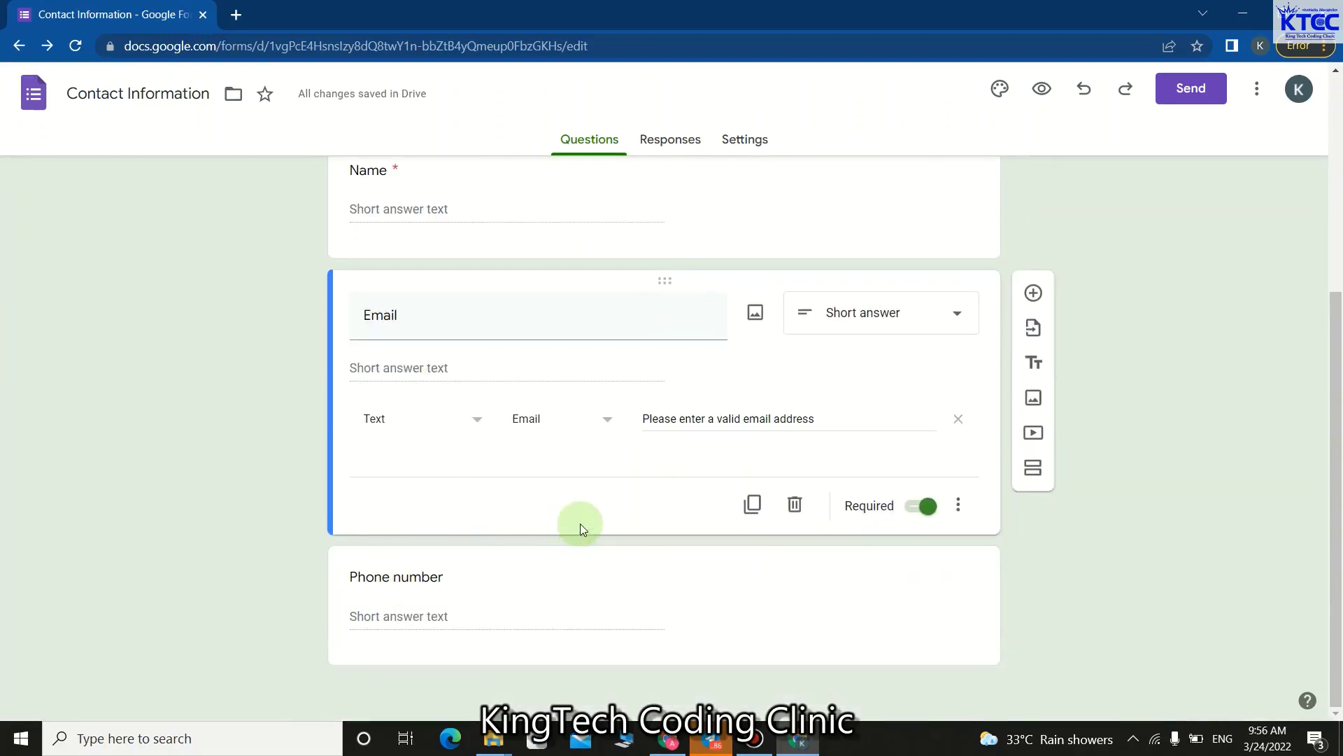
pyautogui.scroll(5, 603, 521)
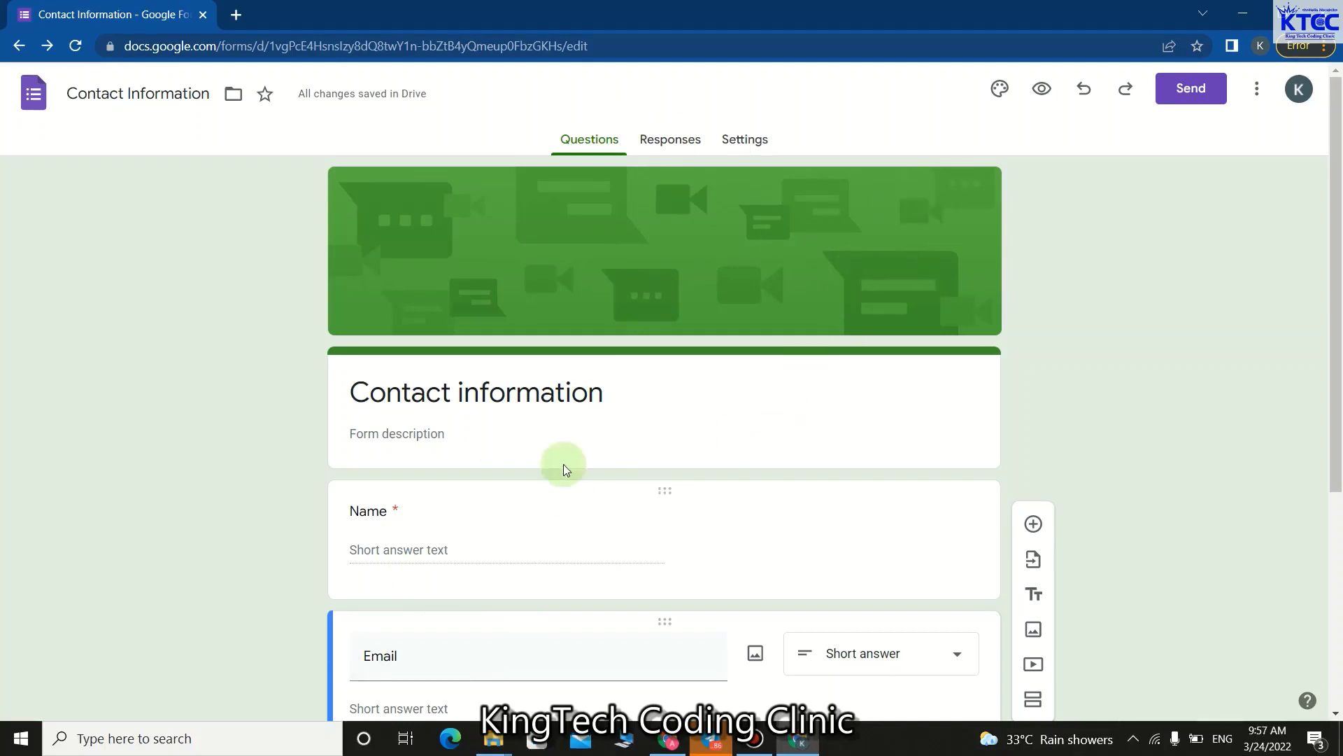
pyautogui.scroll(-1, 582, 503)
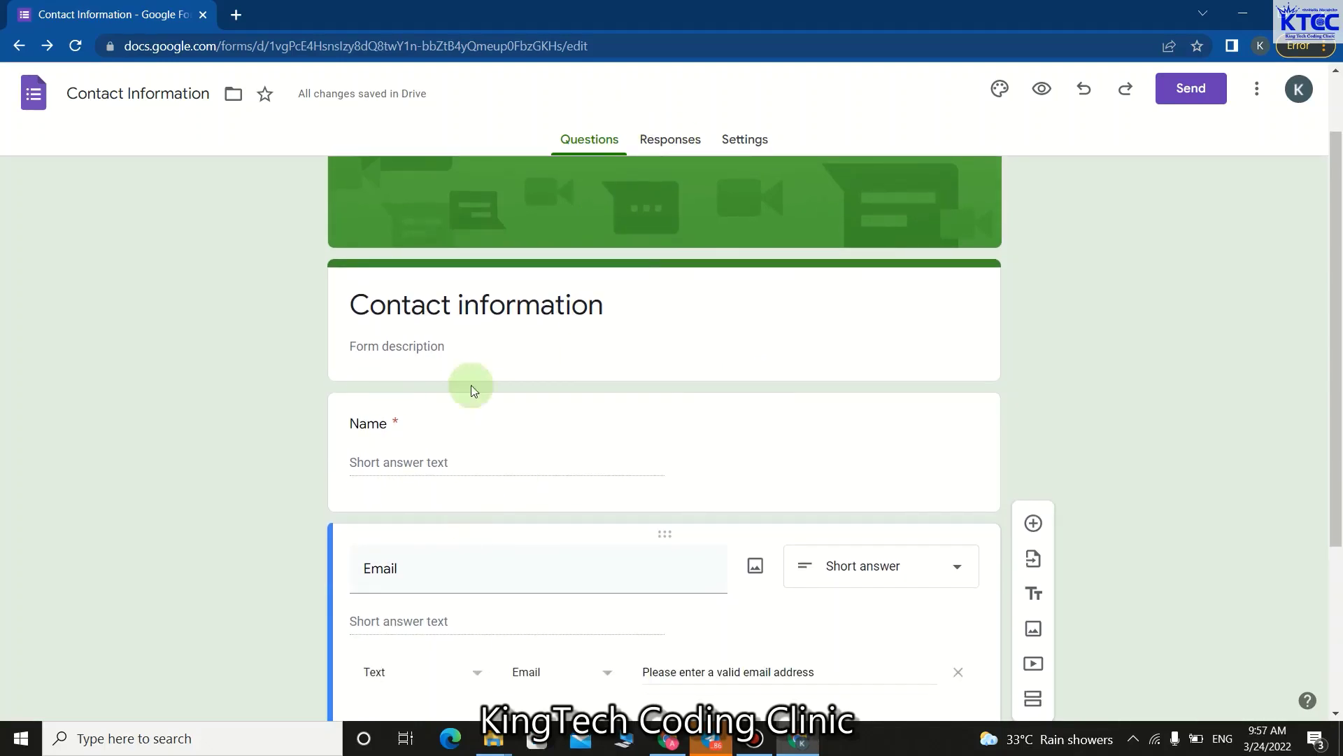
pyautogui.scroll(-1, 588, 602)
pyautogui.scroll(-2, 599, 553)
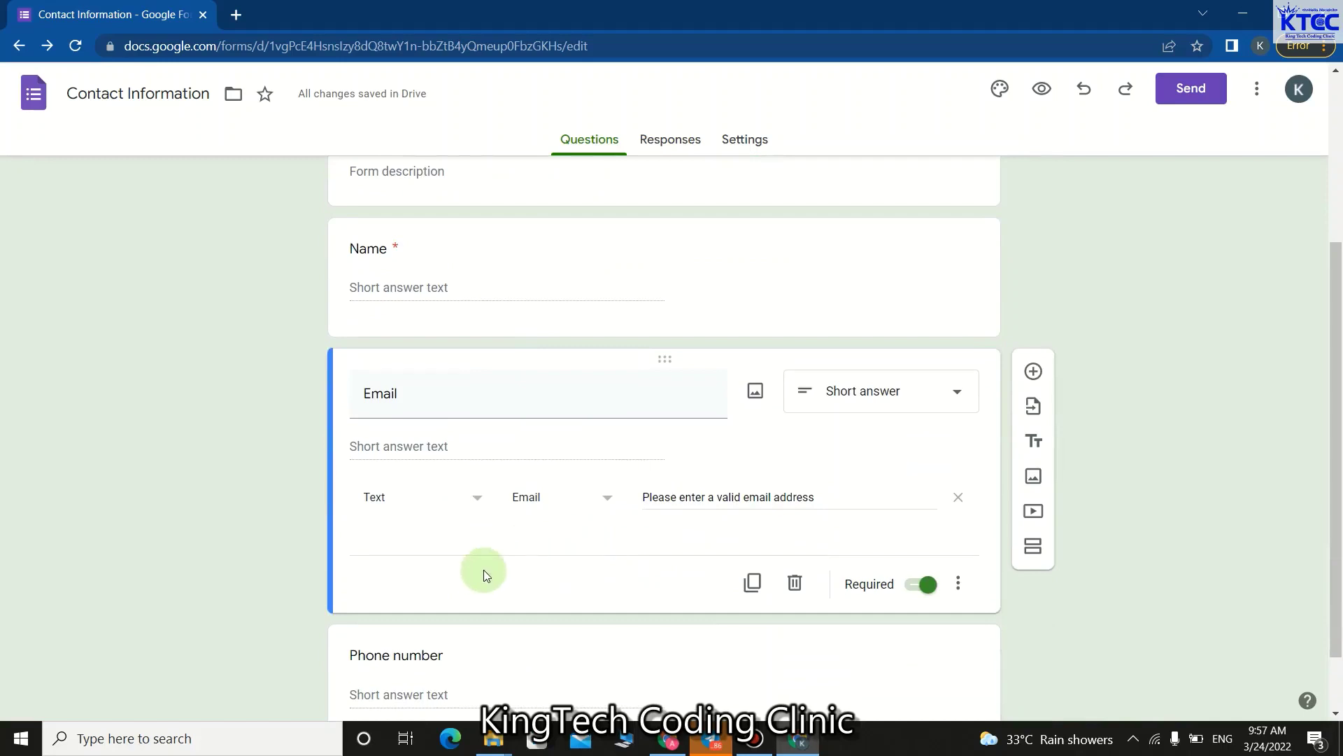
pyautogui.scroll(-1, 484, 569)
pyautogui.scroll(5, 558, 546)
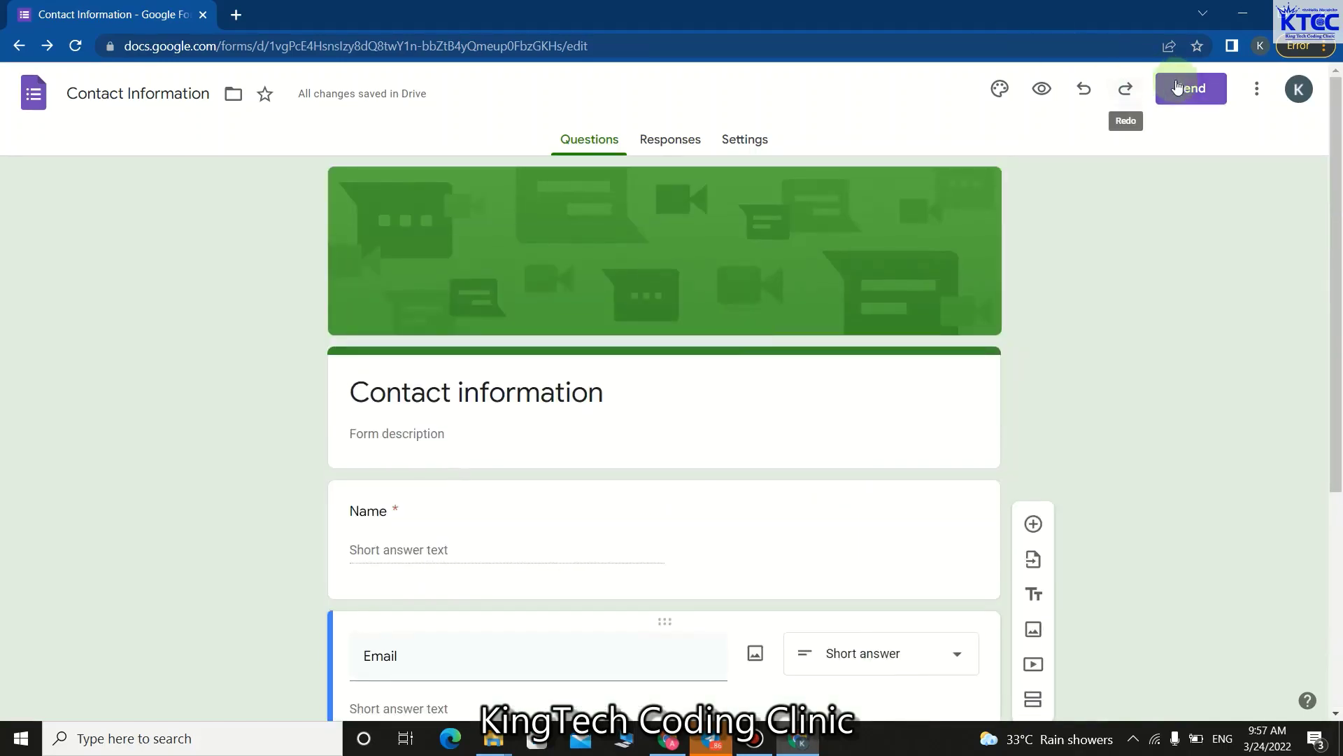
# Copy the form's shortened link from the Send dialog's Link tab, then cancel the dialog.
pyautogui.click(1176, 87)
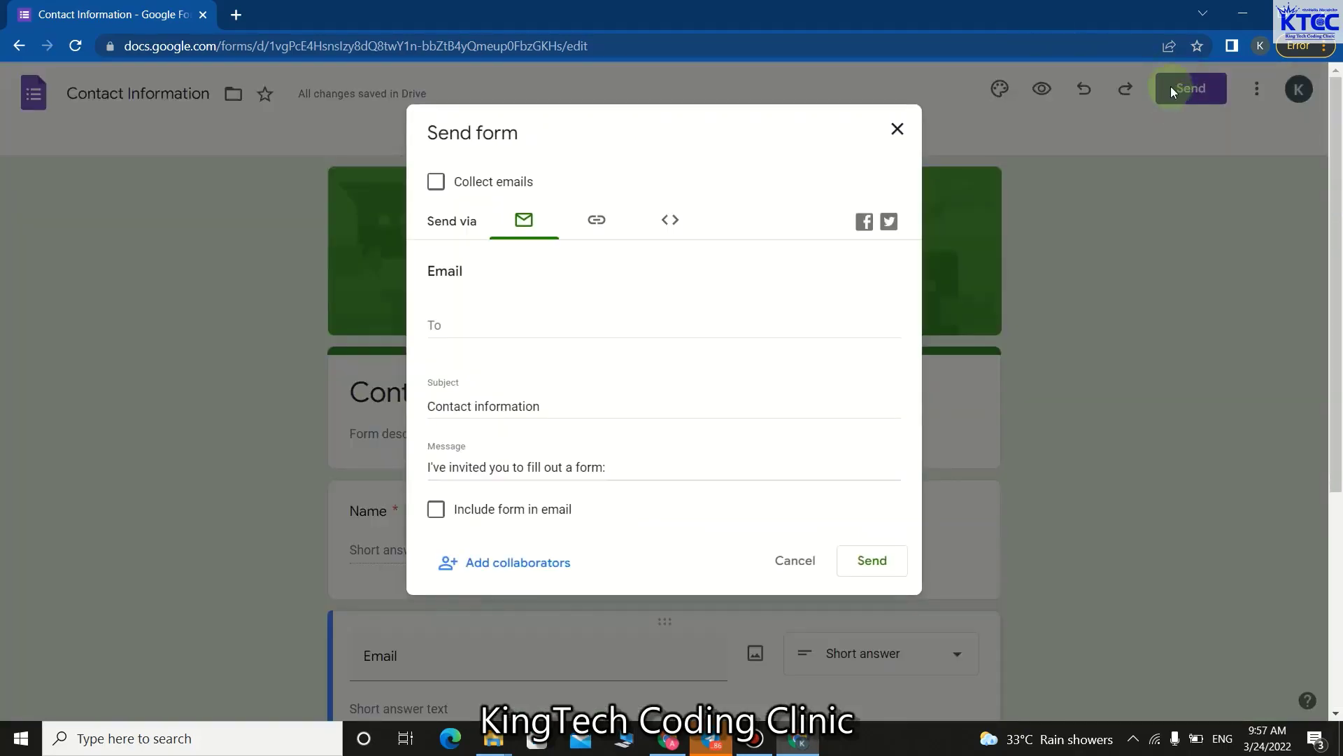
pyautogui.click(599, 225)
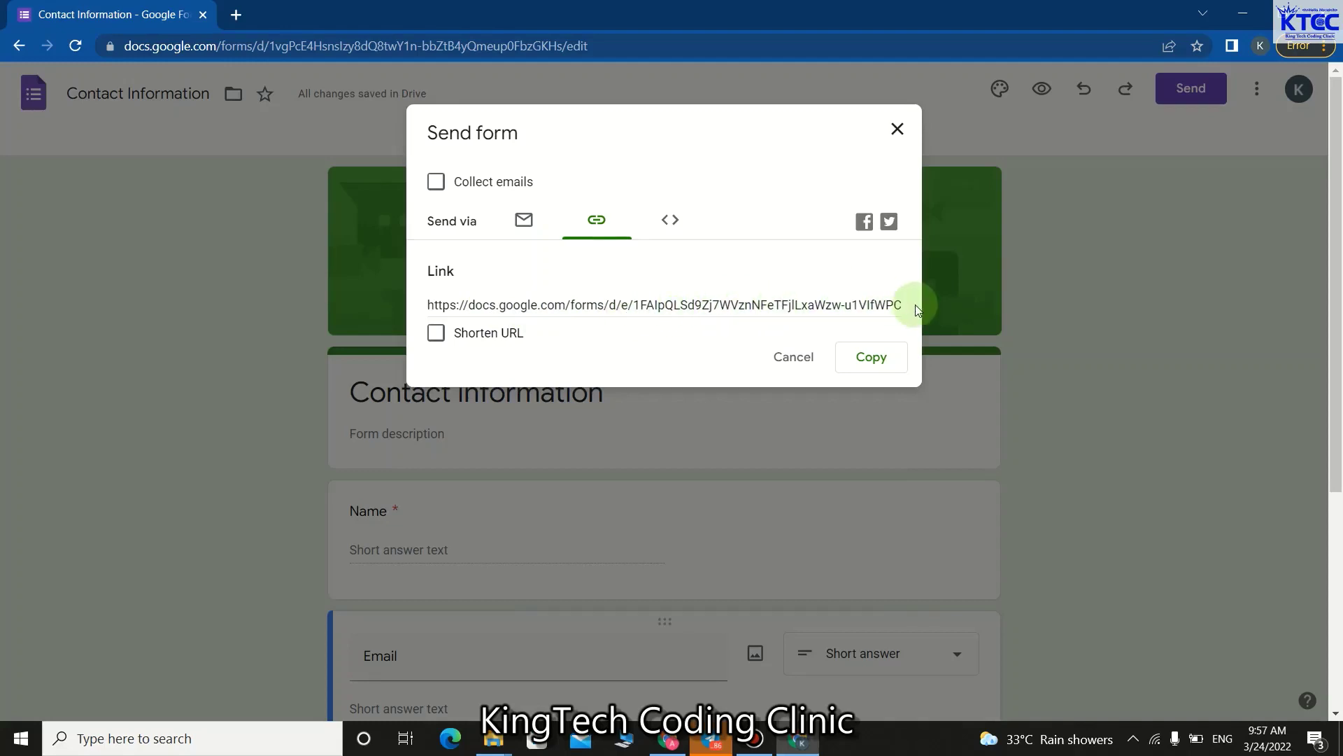
pyautogui.click(438, 334)
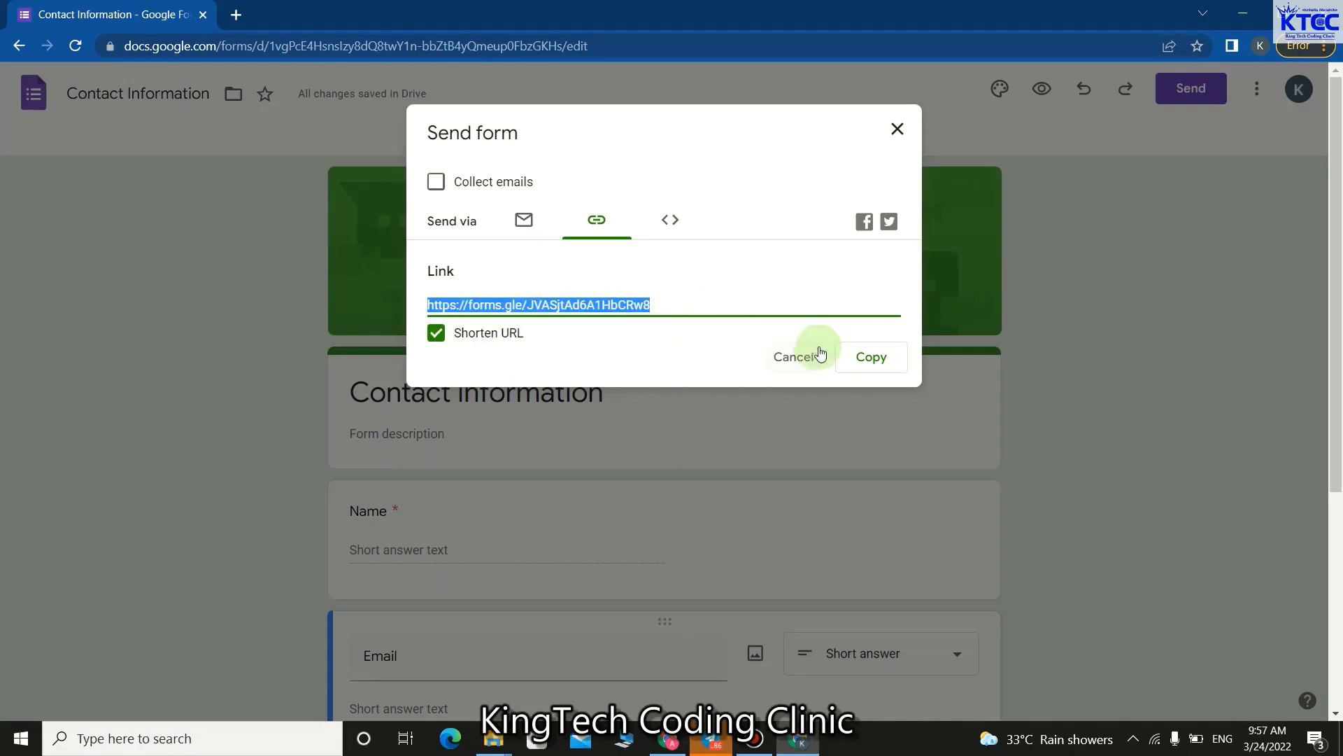
pyautogui.click(862, 357)
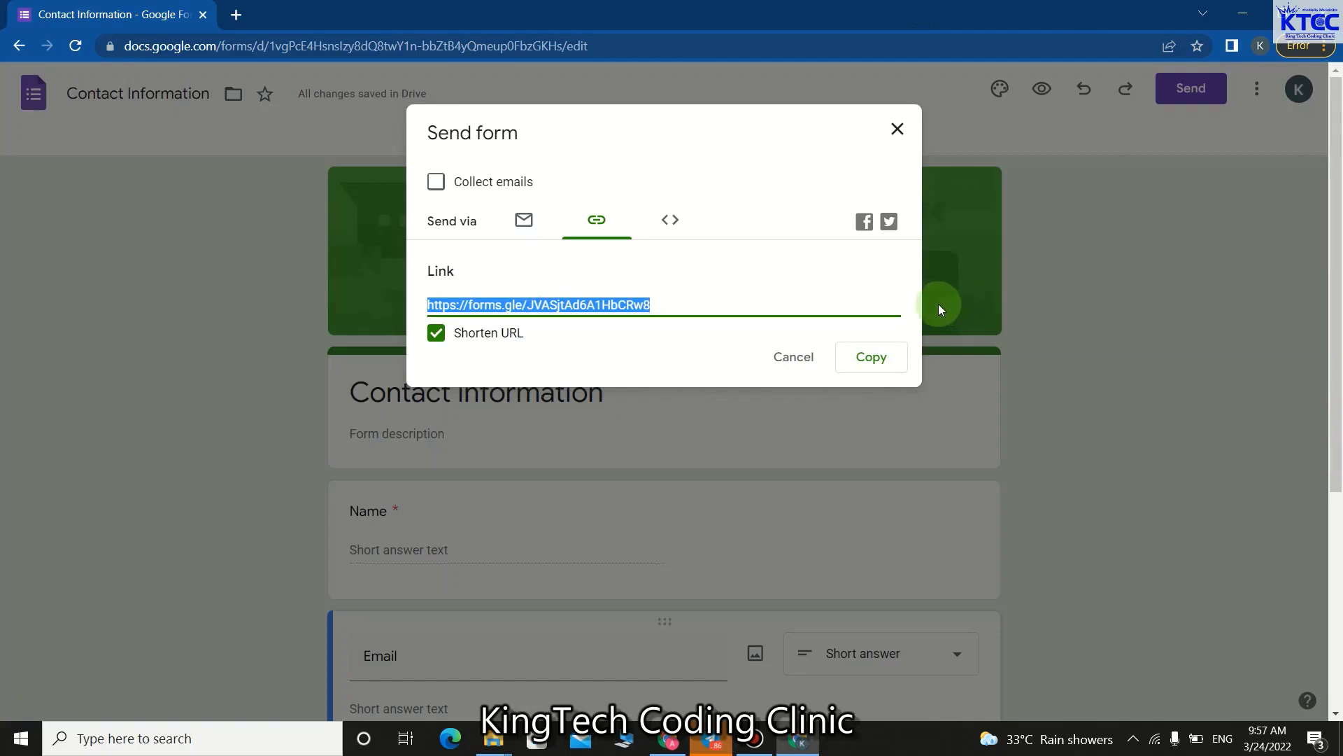
pyautogui.click(866, 363)
pyautogui.click(792, 357)
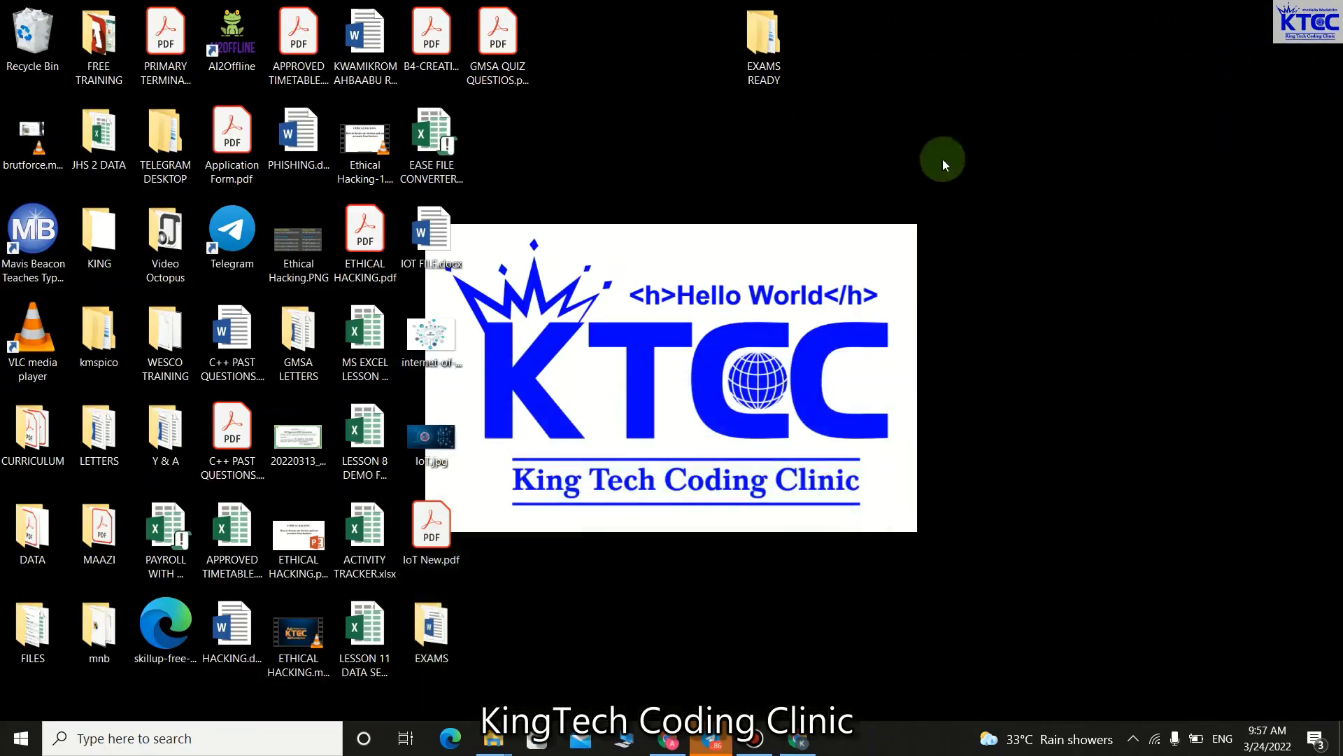
# Launch a new Chrome window under a different user profile.
pyautogui.click(225, 738)
pyautogui.write('chrom')
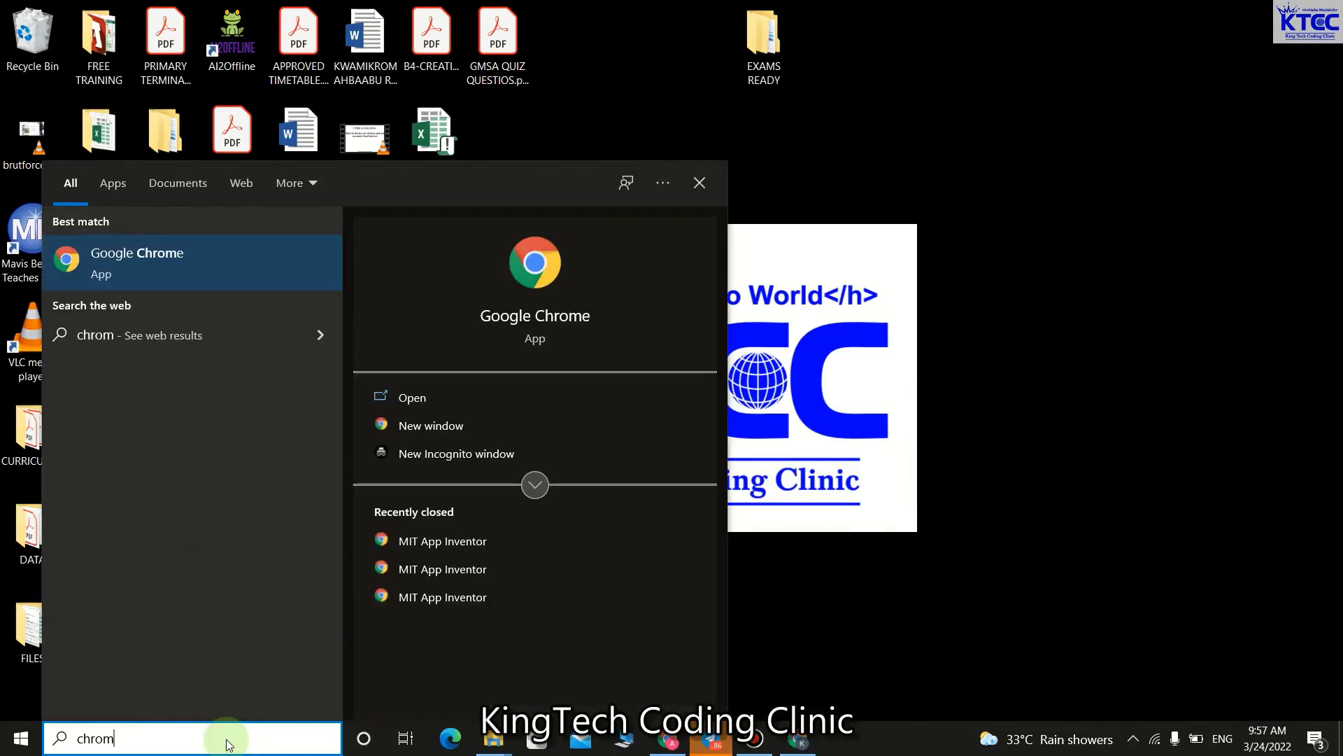
pyautogui.press('Return')
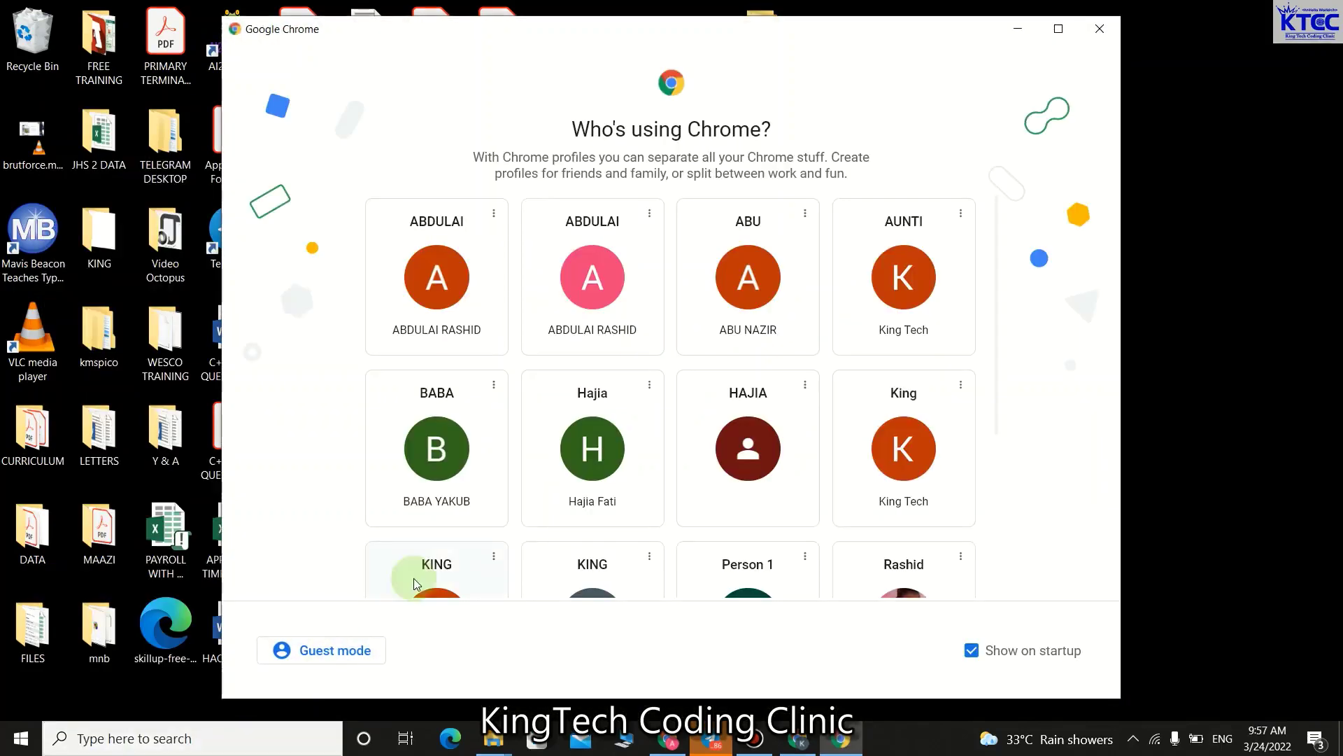
pyautogui.click(615, 302)
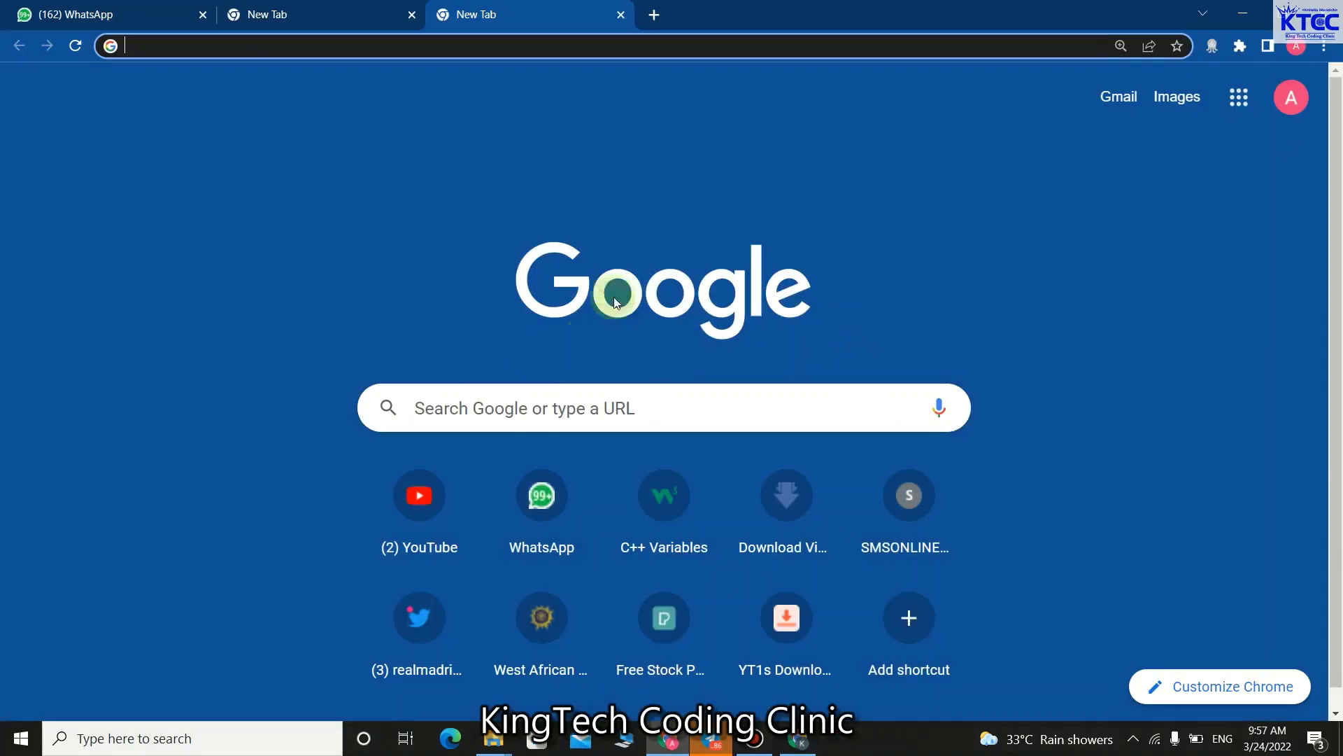
# Paste the copied short link into the address bar and load the Contact information form.
pyautogui.click(437, 50)
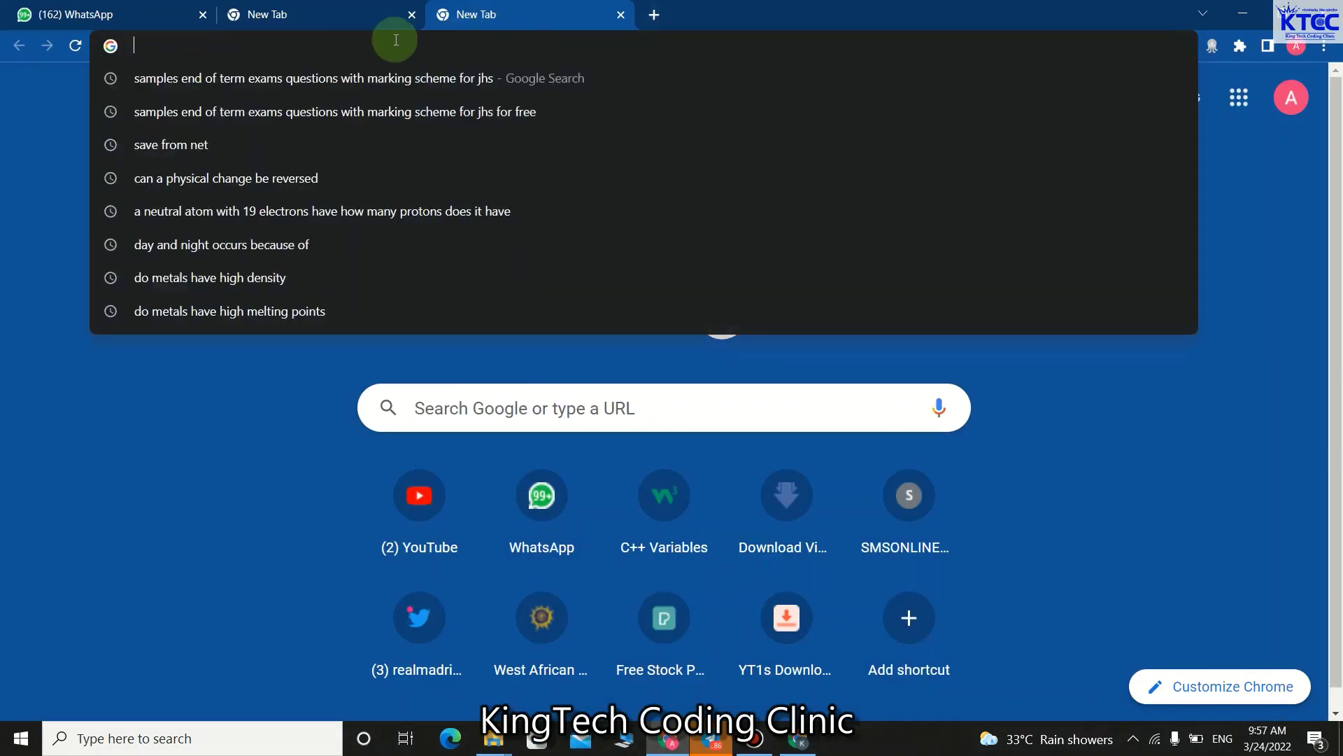
pyautogui.hotkey('ctrl', 'v')
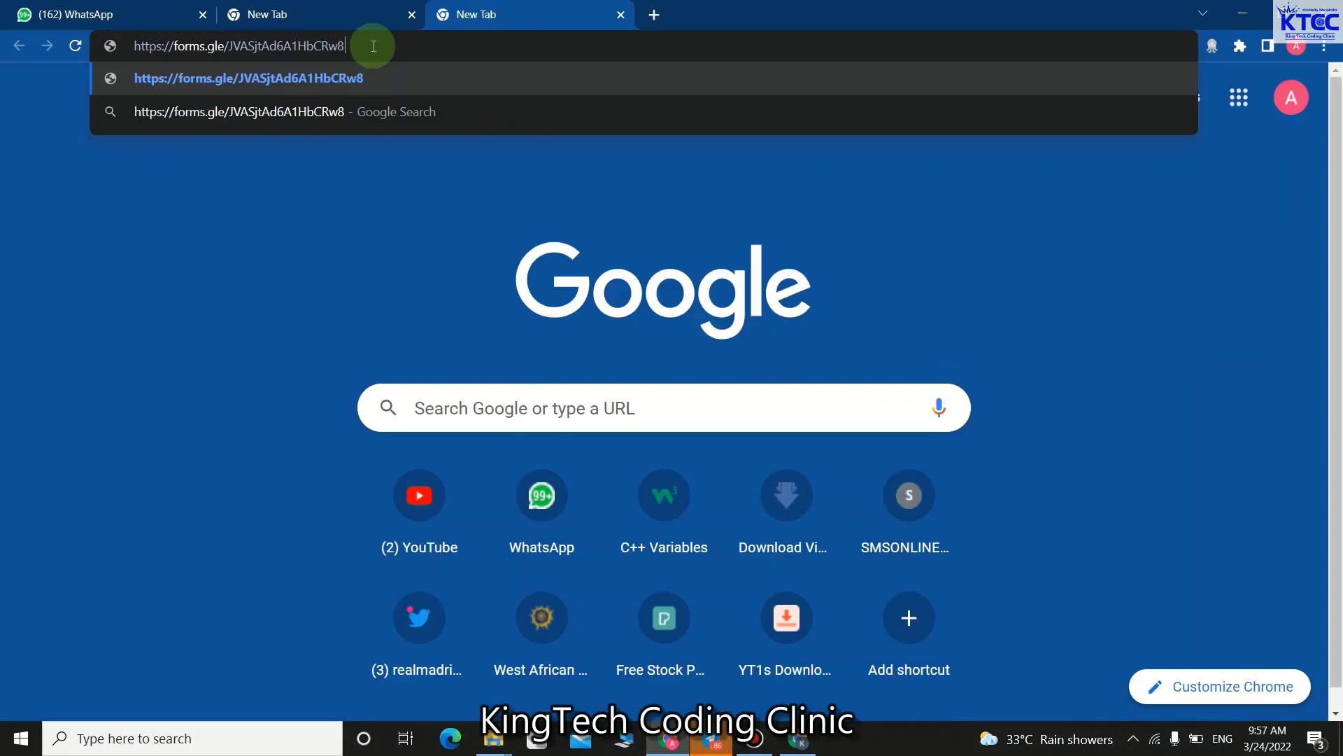
pyautogui.press('Return')
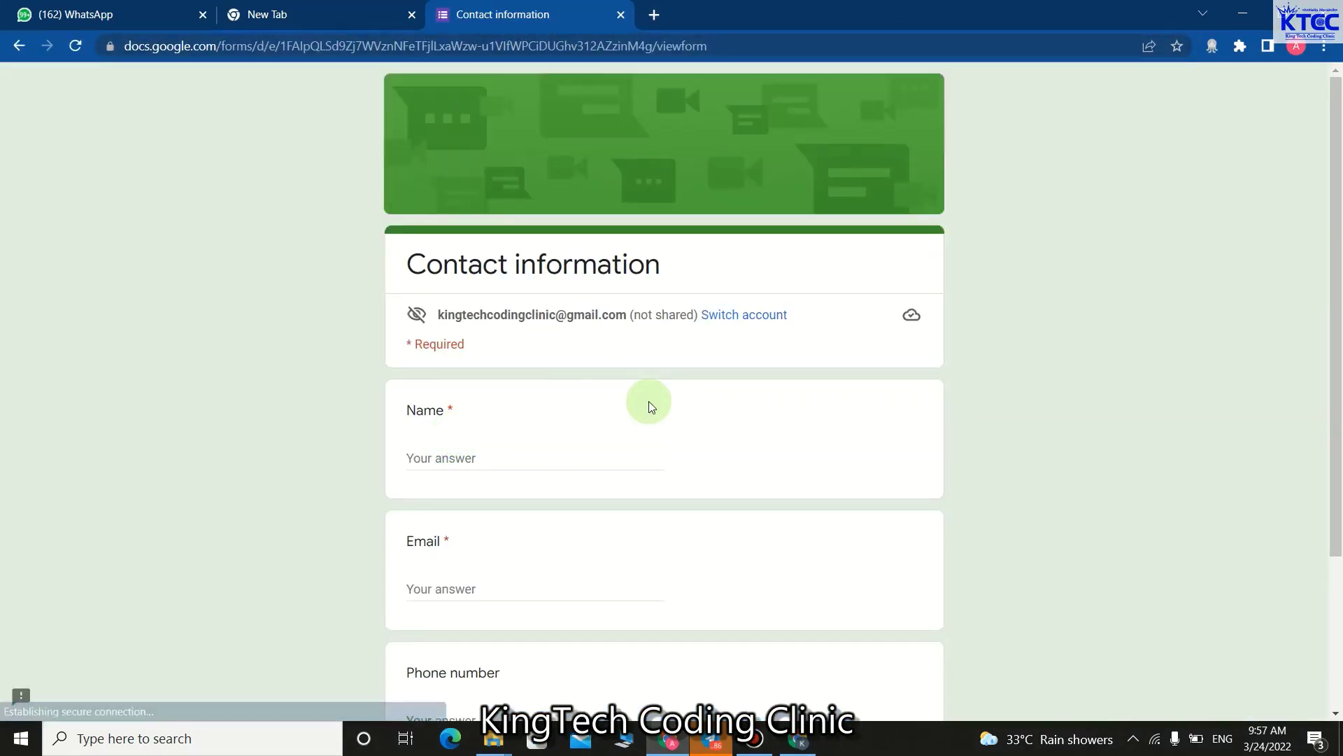
pyautogui.scroll(-3, 648, 401)
pyautogui.scroll(3, 603, 459)
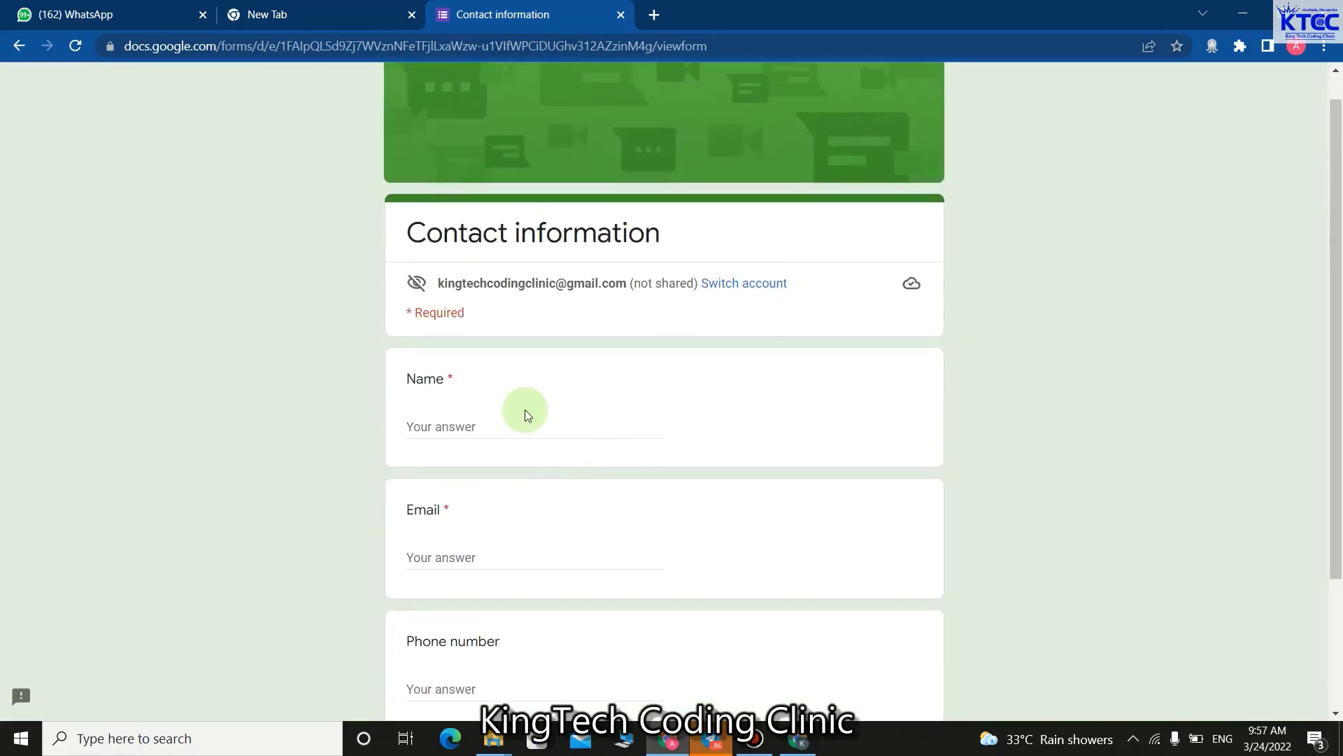
pyautogui.click(504, 420)
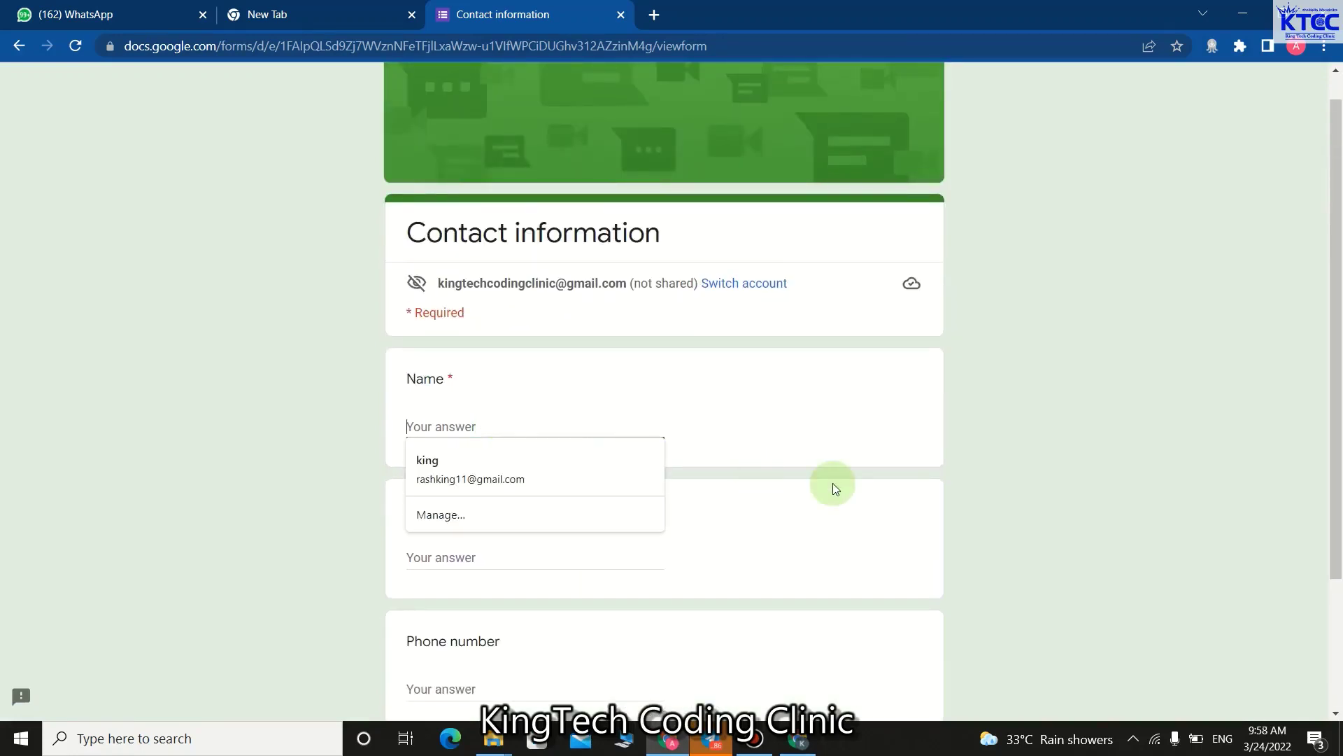
# Answer Name with 'KINGTECH CO', Email with 'K', Phone number with a phone number, then submit.
pyautogui.write('KING')
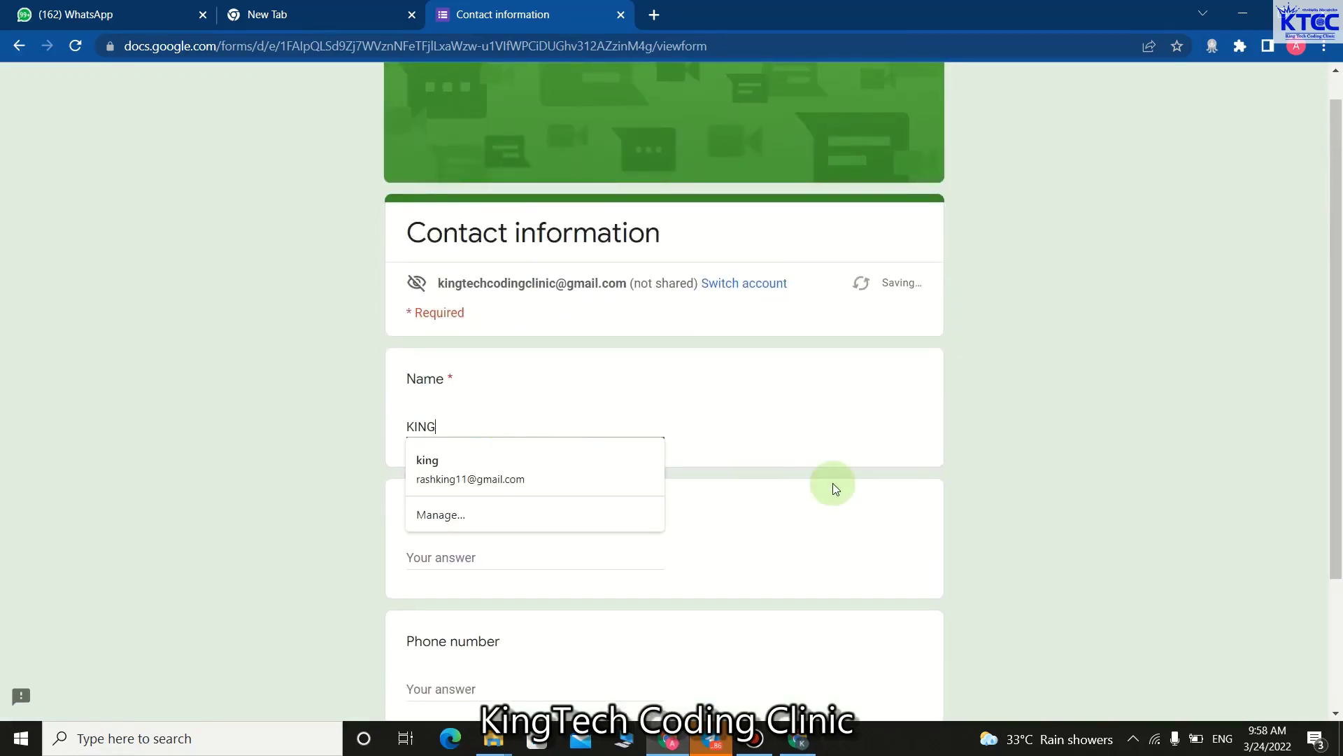
pyautogui.write('TECH CODING CLINIC')
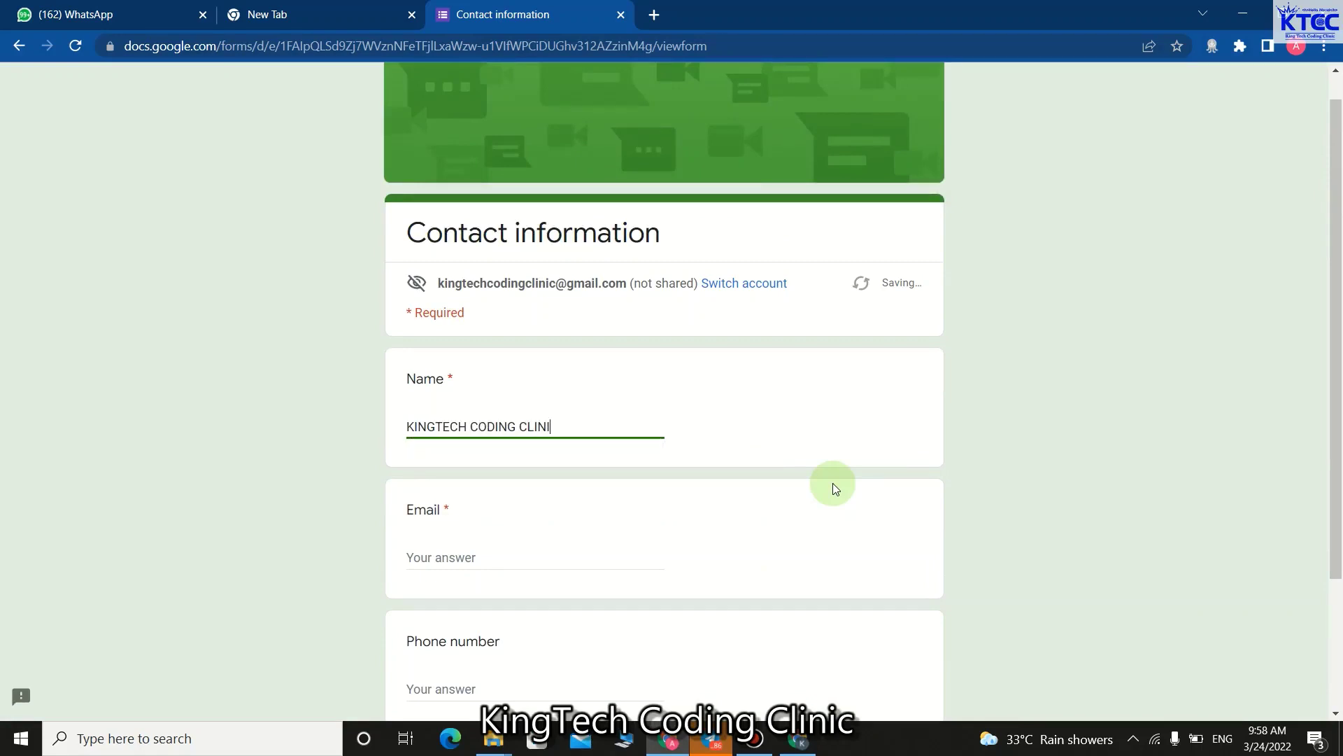
pyautogui.click(514, 553)
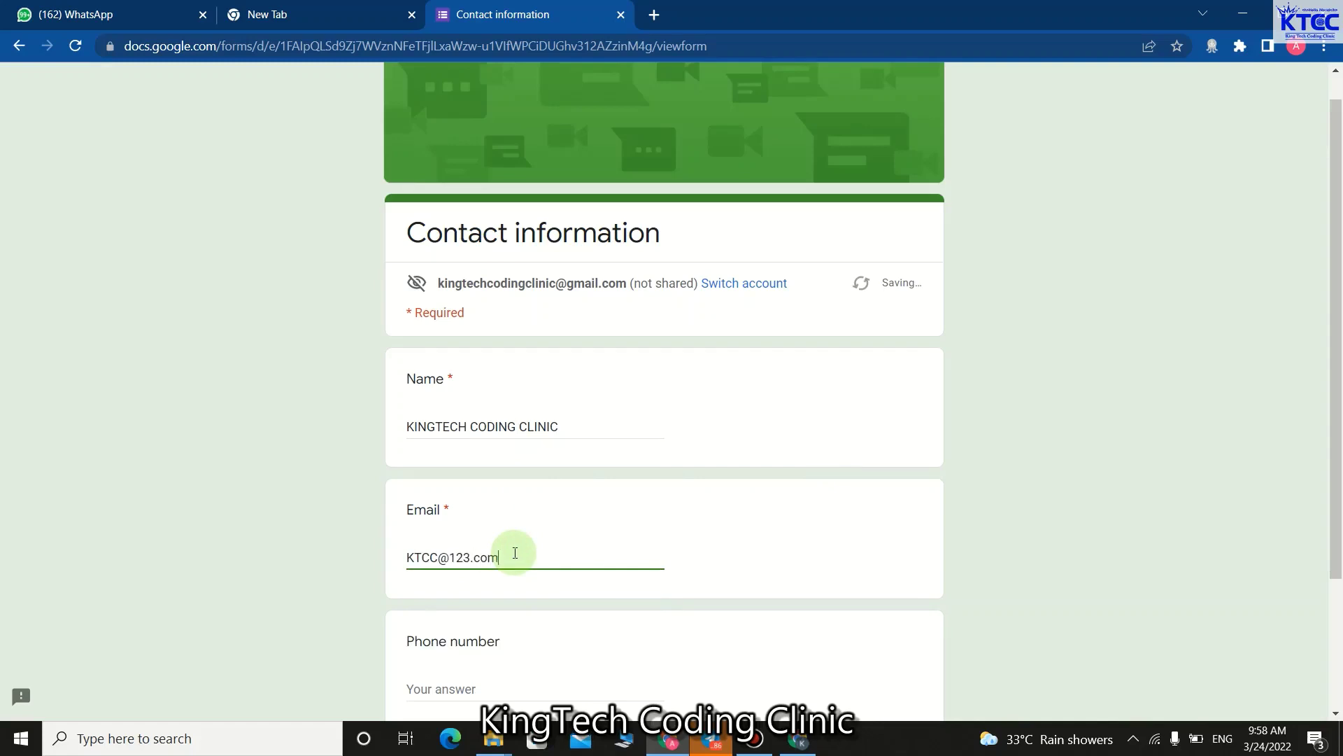
pyautogui.scroll(-1, 515, 555)
pyautogui.click(459, 599)
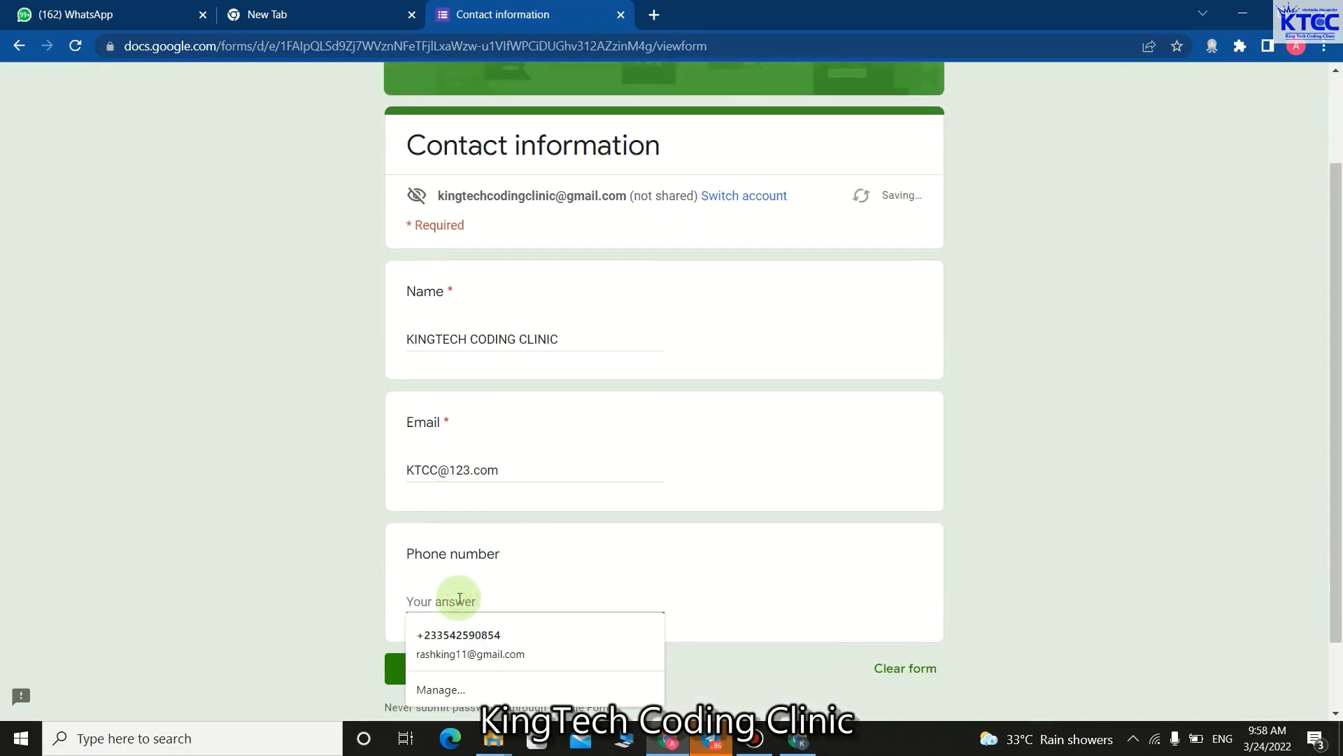
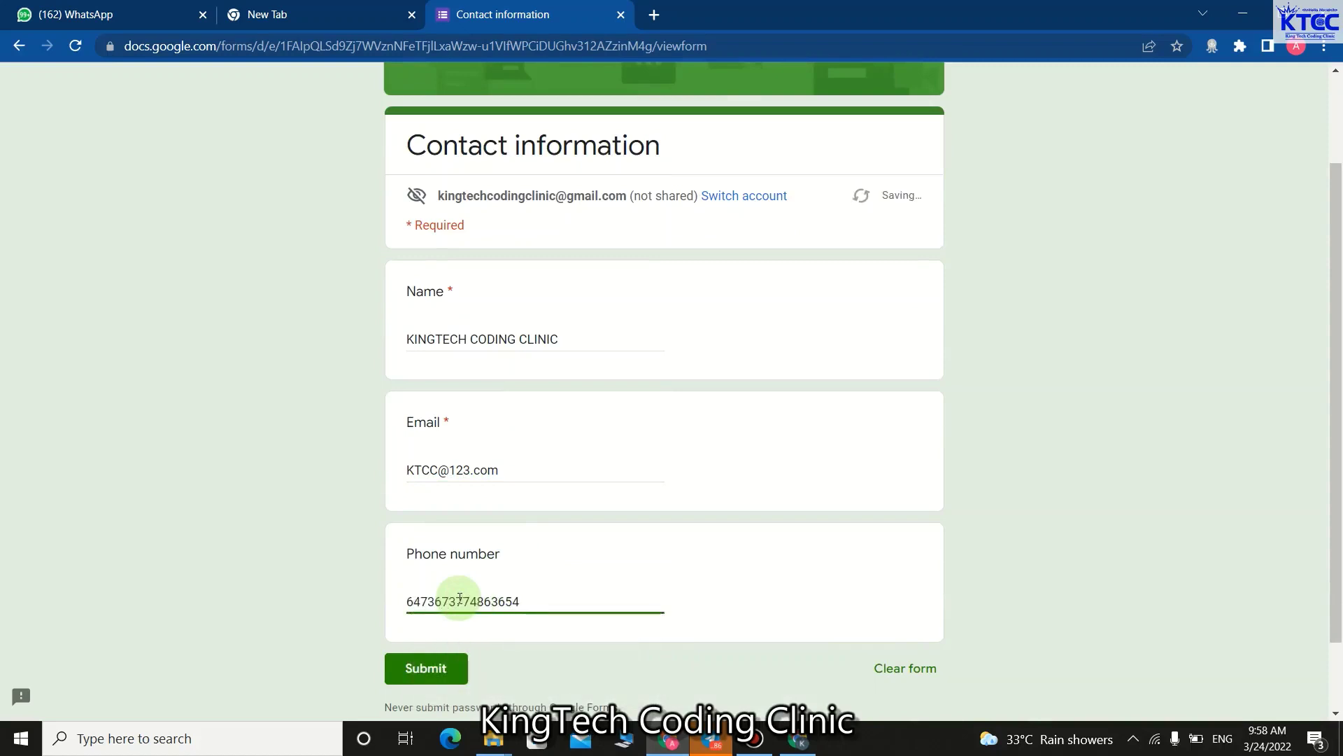
pyautogui.scroll(-1, 554, 584)
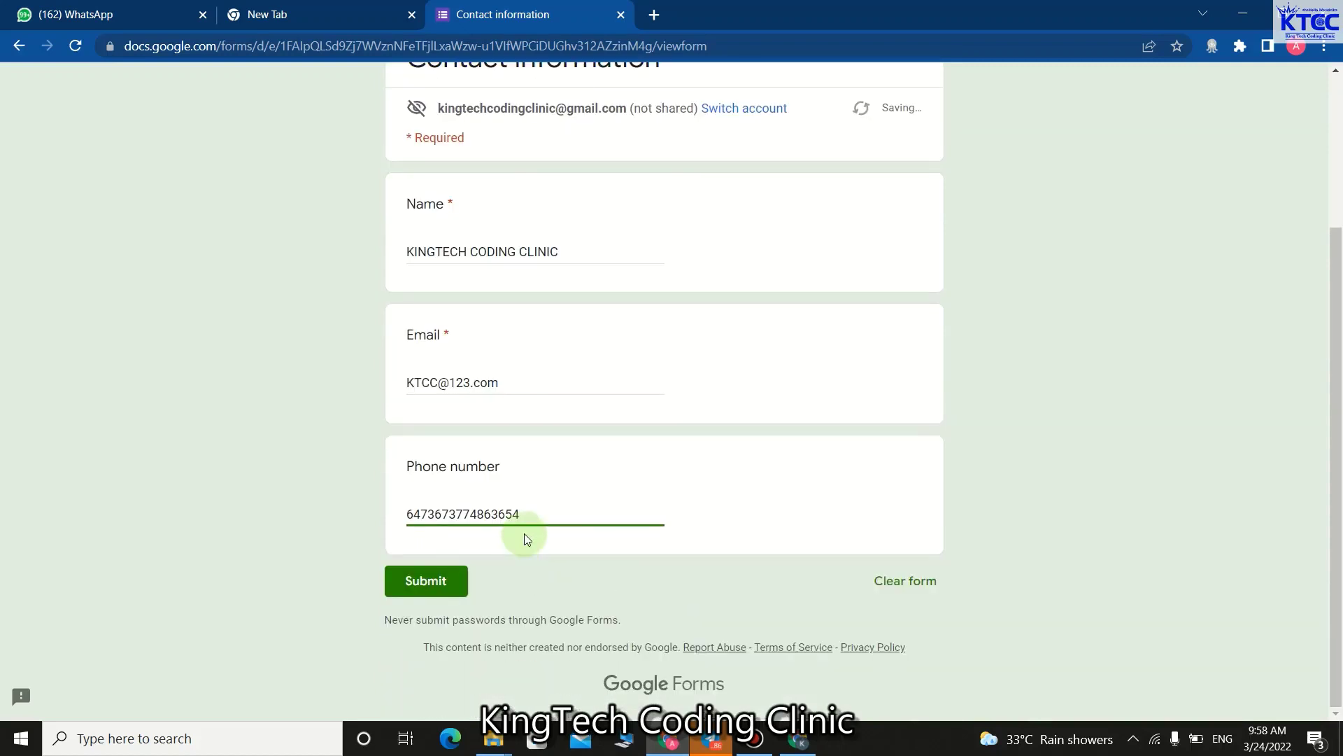
pyautogui.scroll(1, 620, 415)
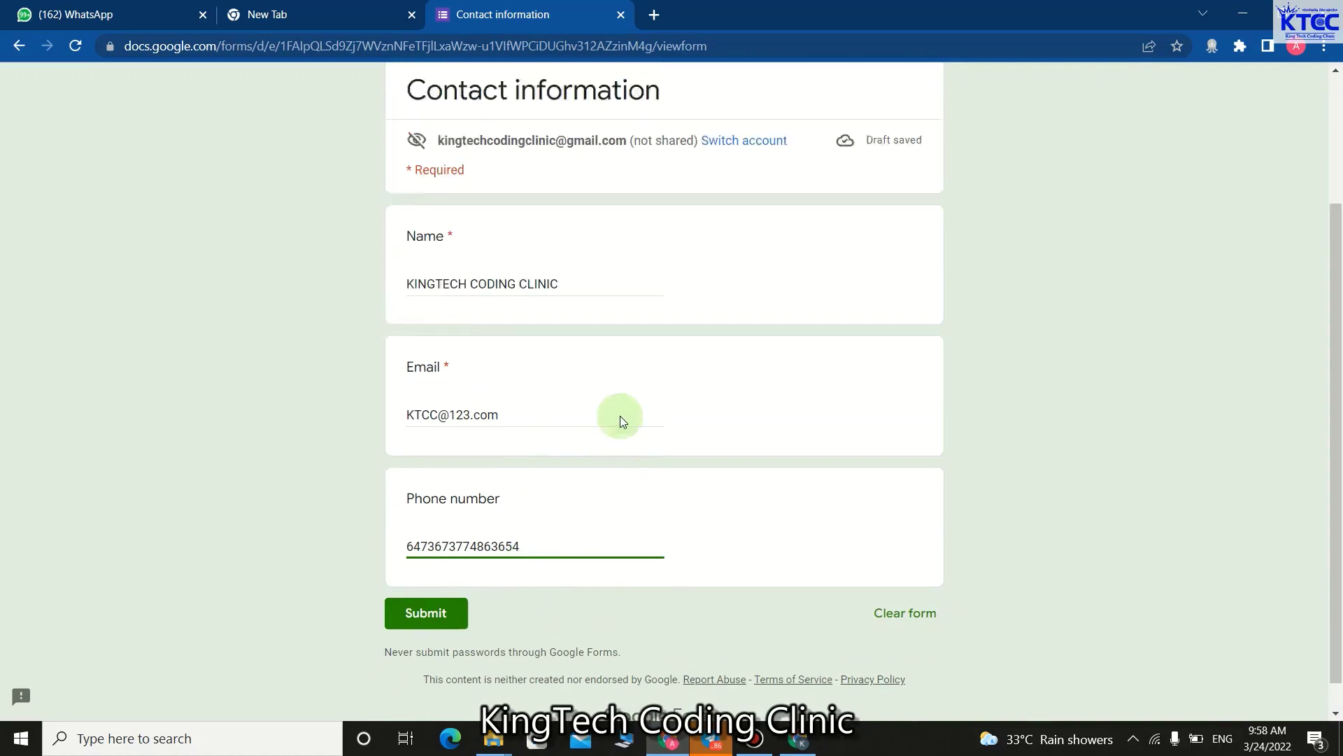
pyautogui.click(454, 678)
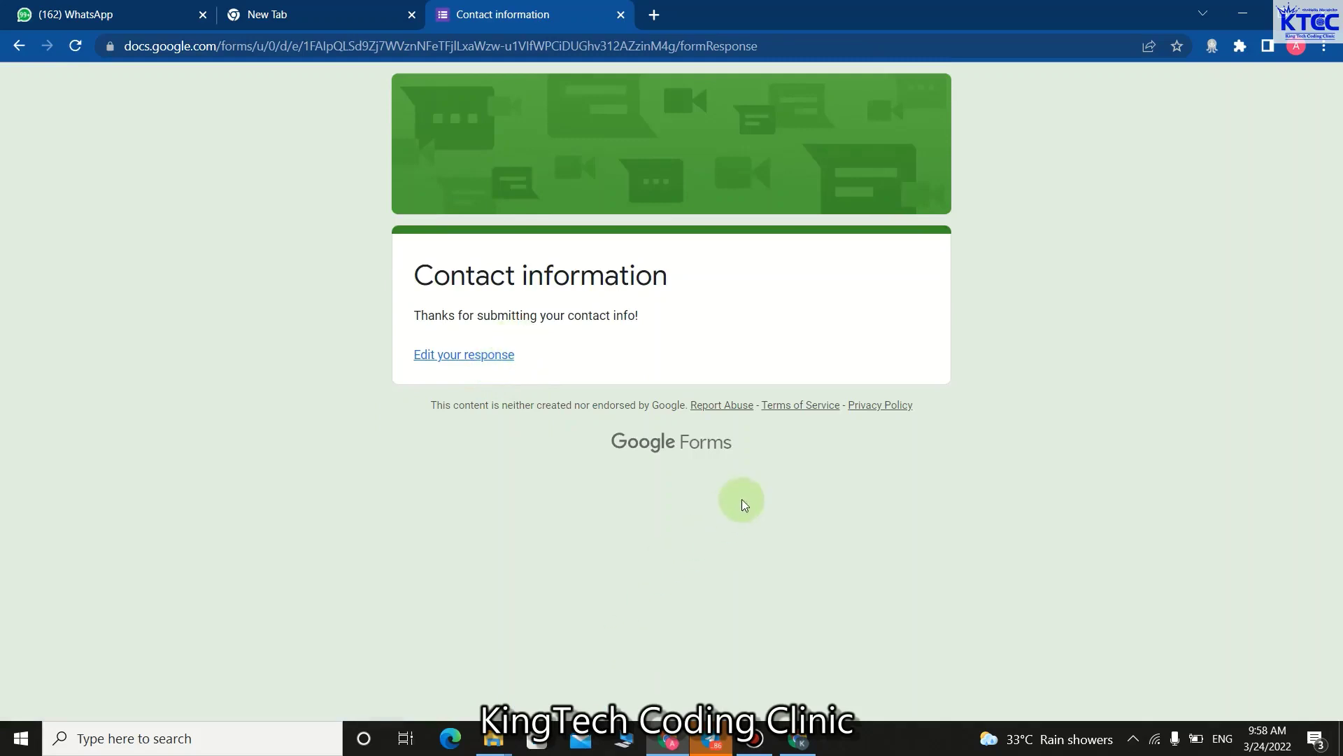
# Reload the Contact information editor to show 1 response, dismiss the tip, and restore the confirmation page.
pyautogui.click(798, 740)
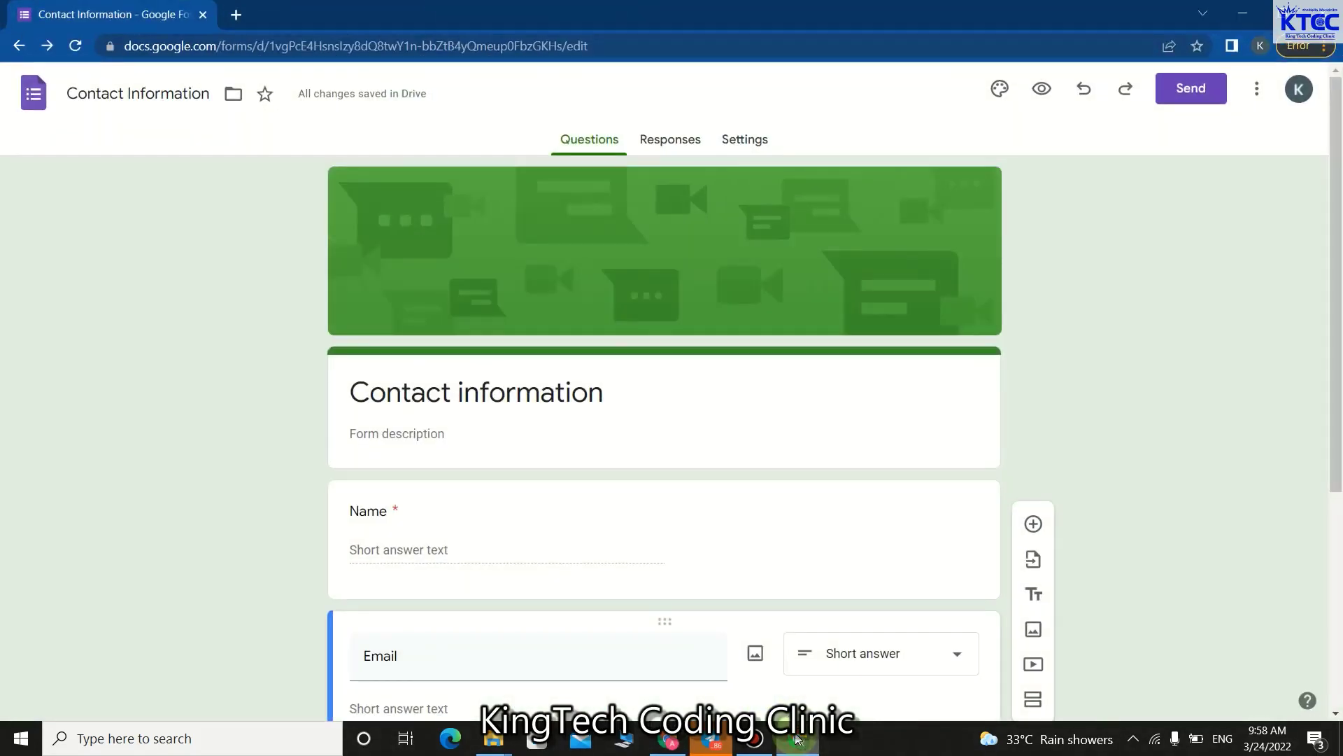
pyautogui.scroll(-1, 587, 519)
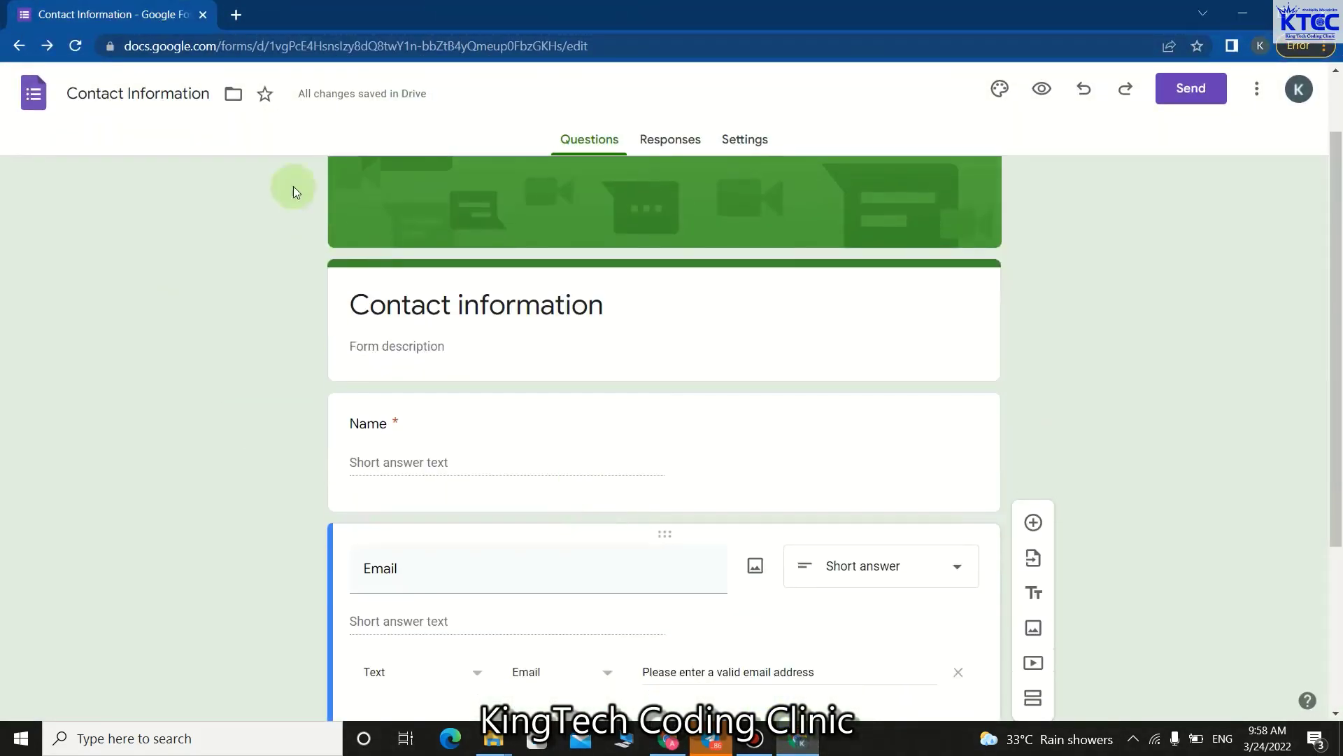
pyautogui.click(77, 45)
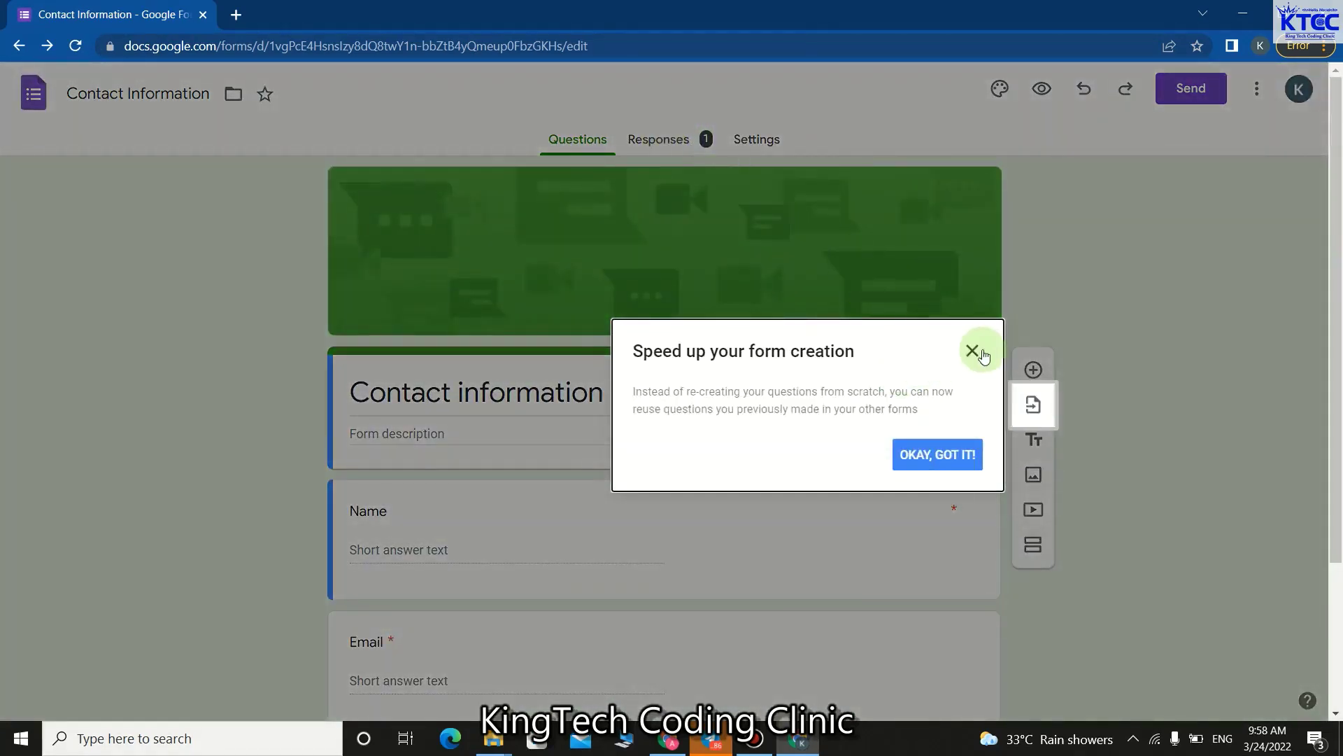
pyautogui.click(974, 351)
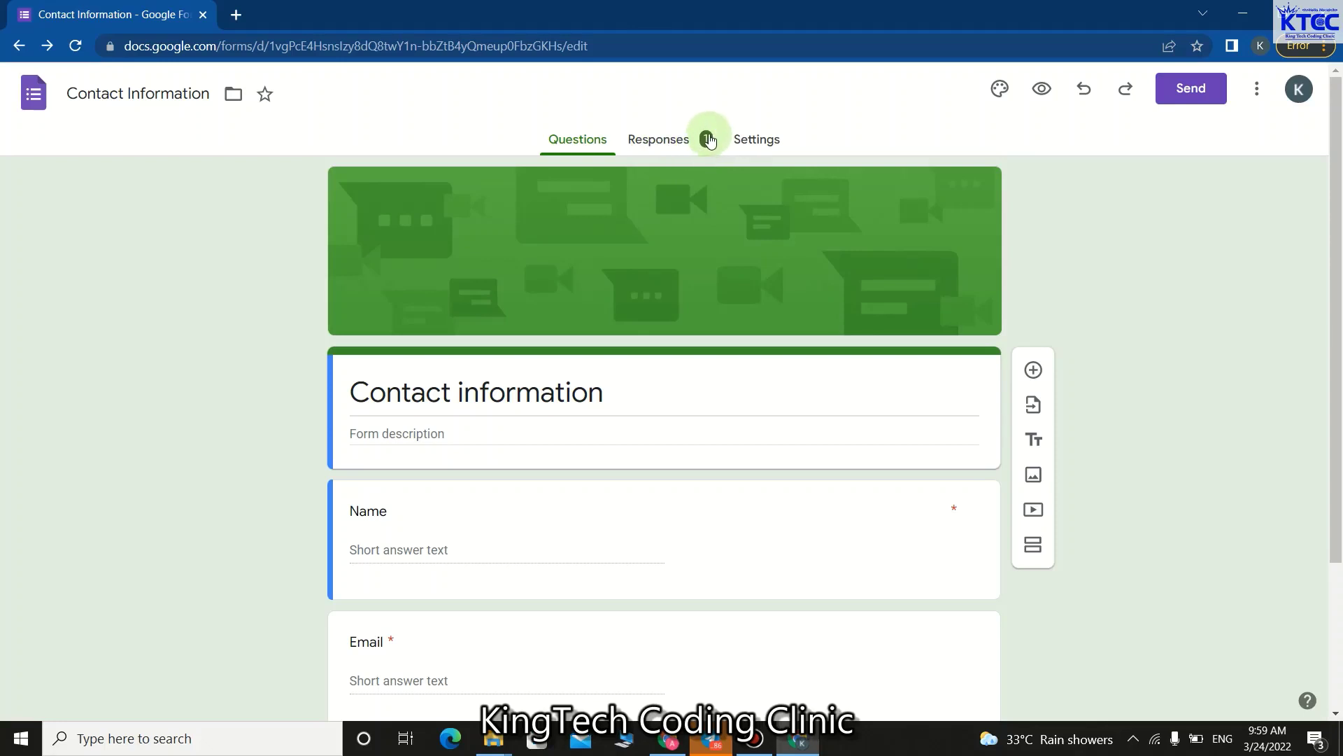
pyautogui.click(658, 741)
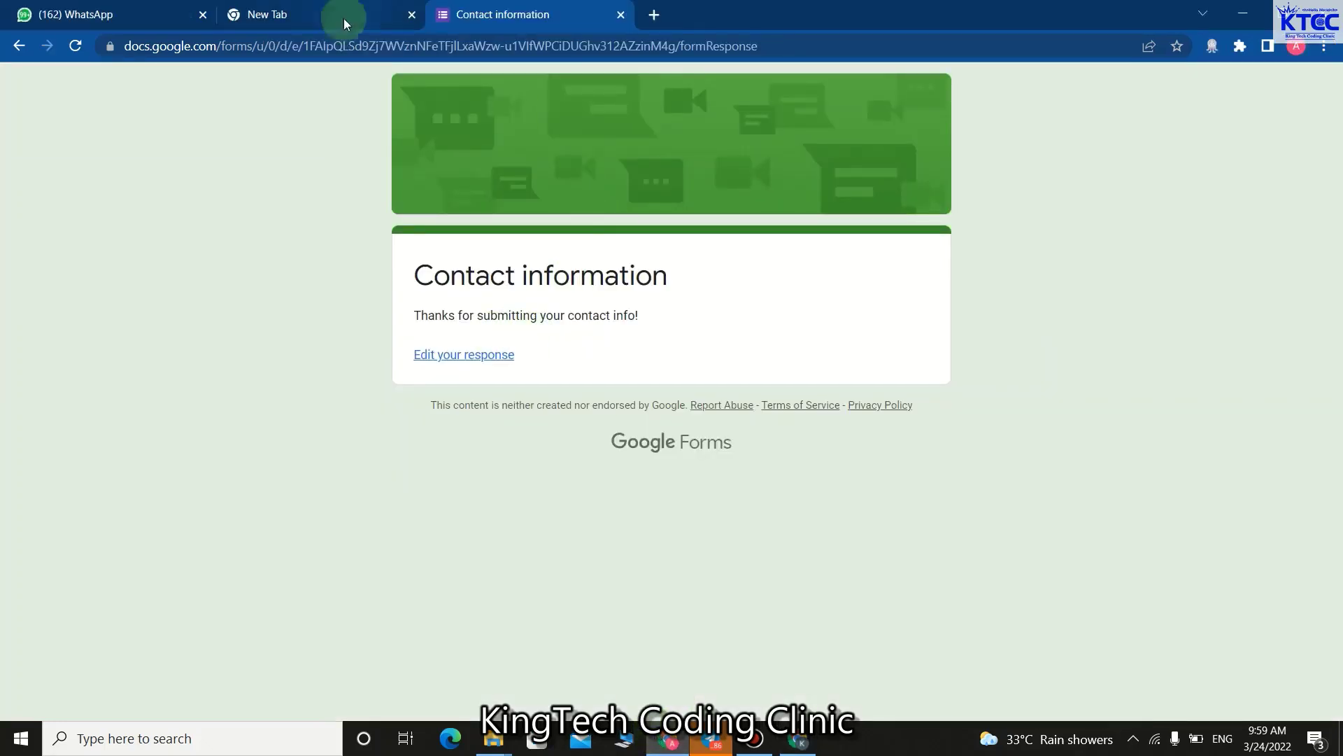
# Minimize both windows and launch Chrome under a second browser profile.
pyautogui.click(1235, 19)
pyautogui.click(1242, 14)
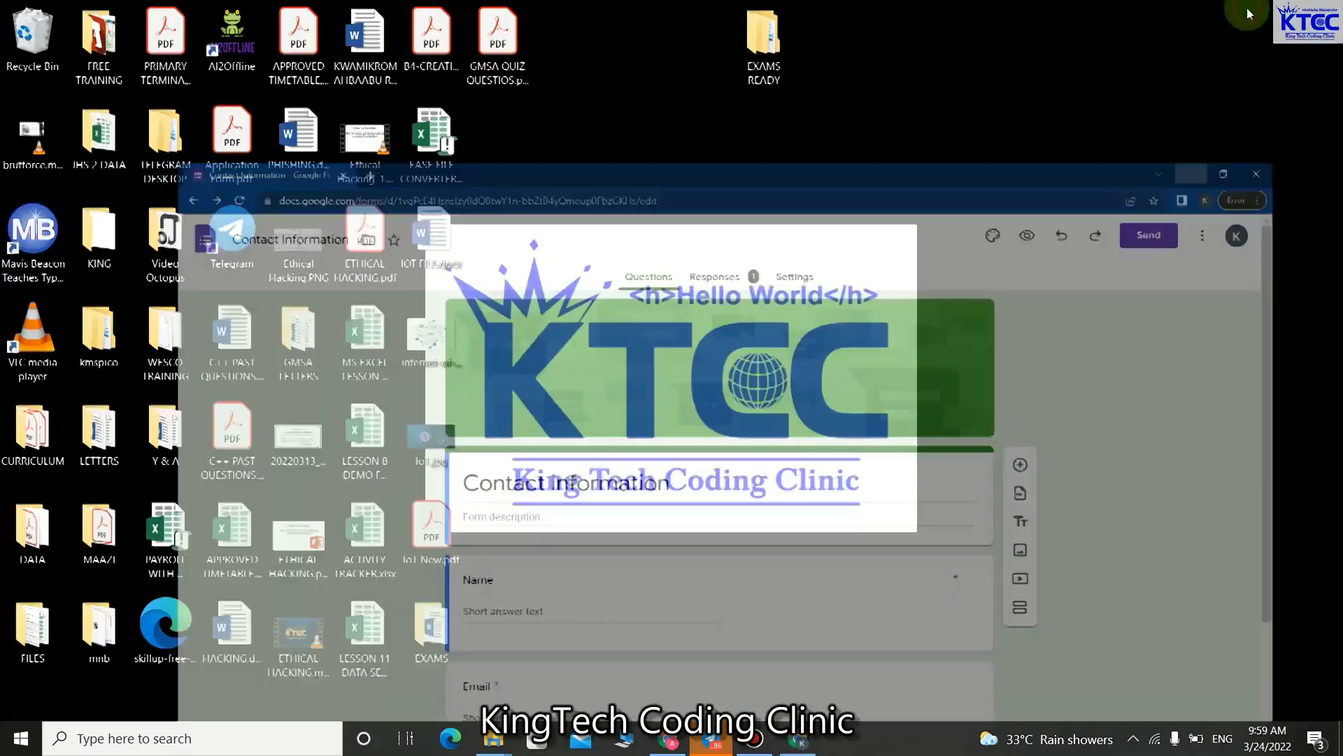
pyautogui.click(191, 742)
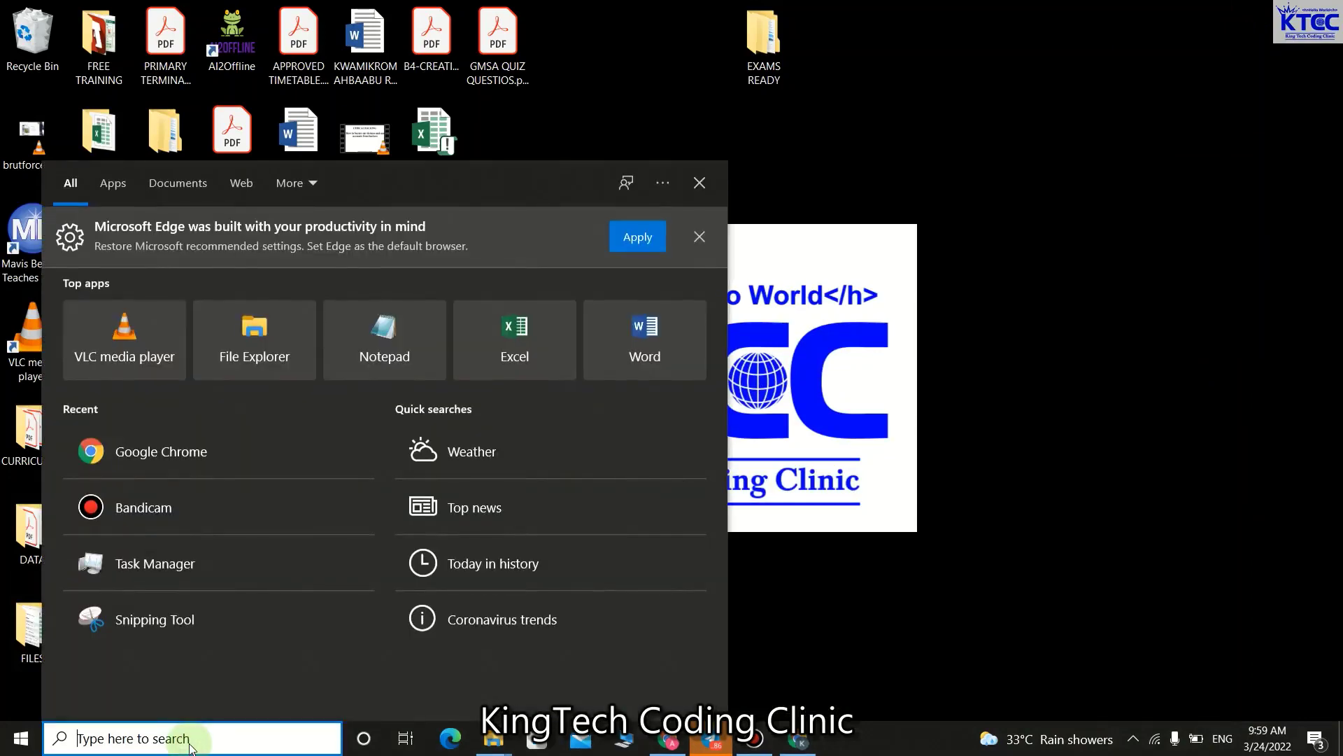
pyautogui.write('chrom')
pyautogui.press('Return')
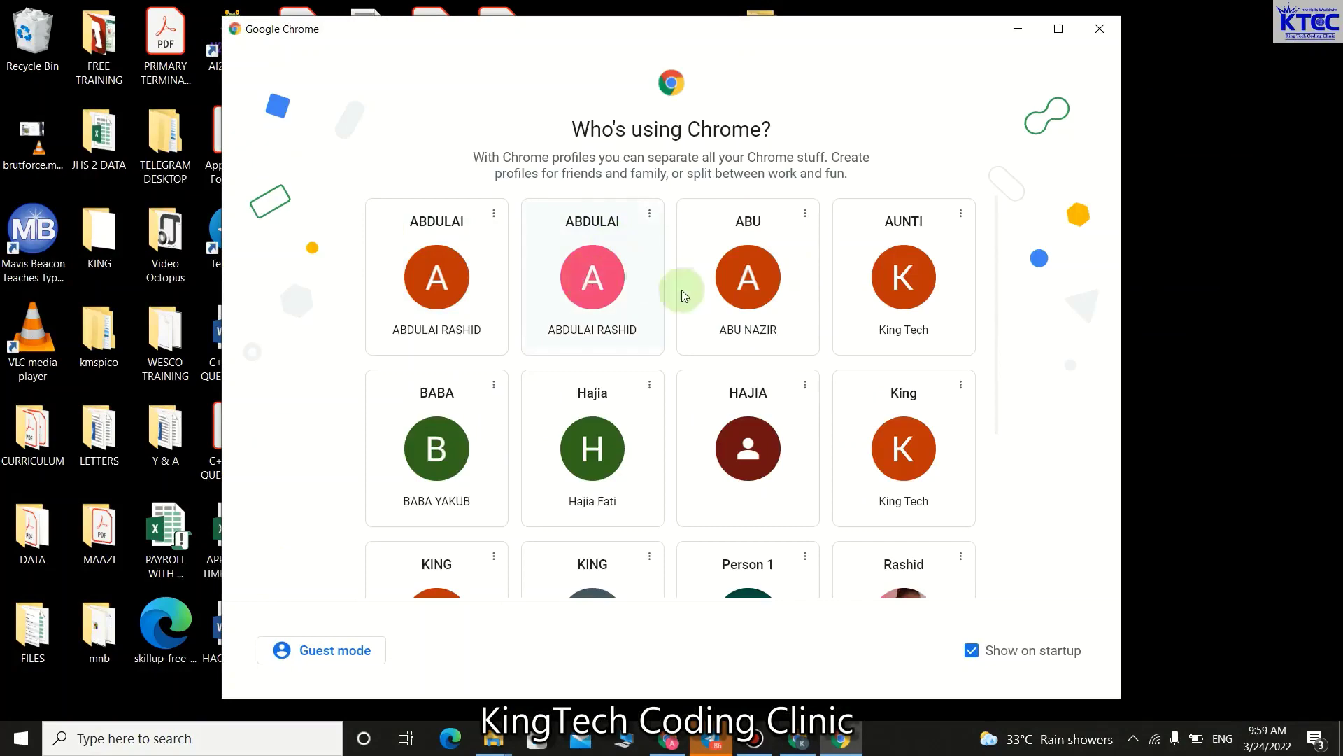
pyautogui.click(443, 471)
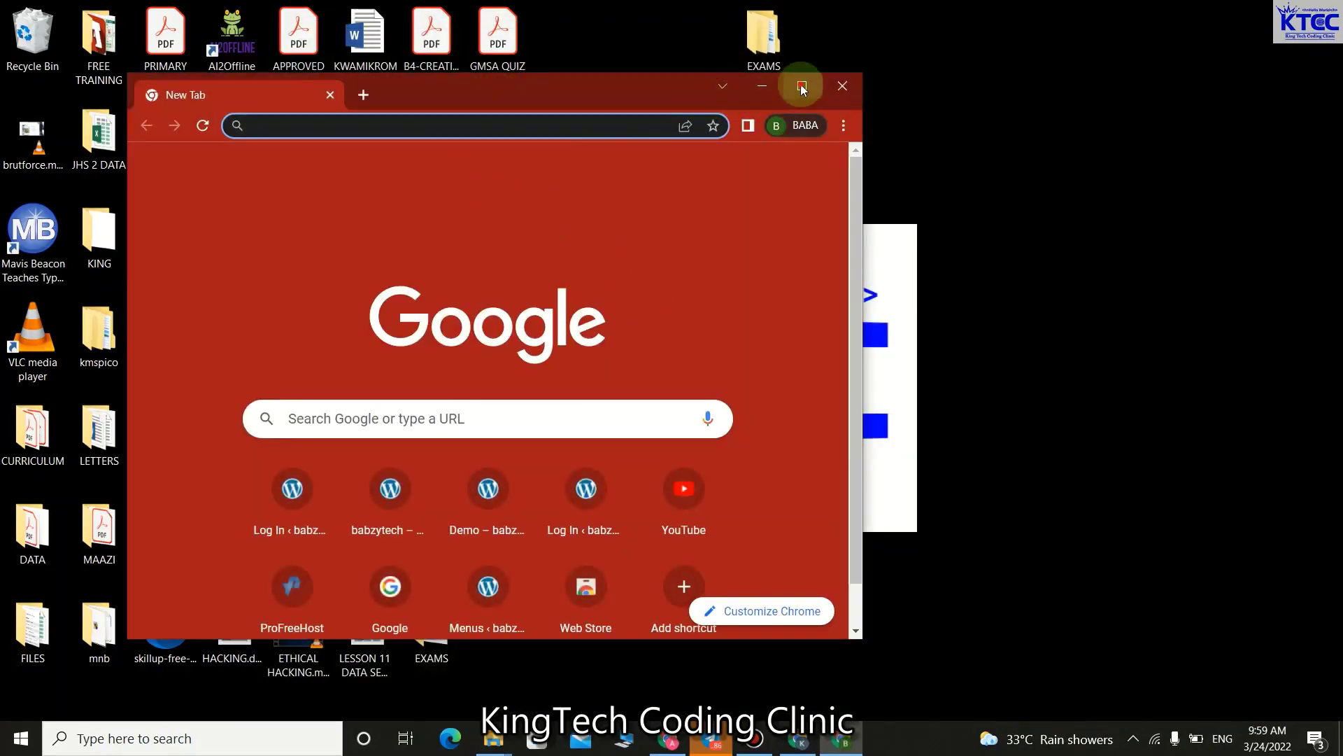
# Maximize the new window and load the form's forms.gle shared link.
pyautogui.click(802, 85)
pyautogui.click(565, 46)
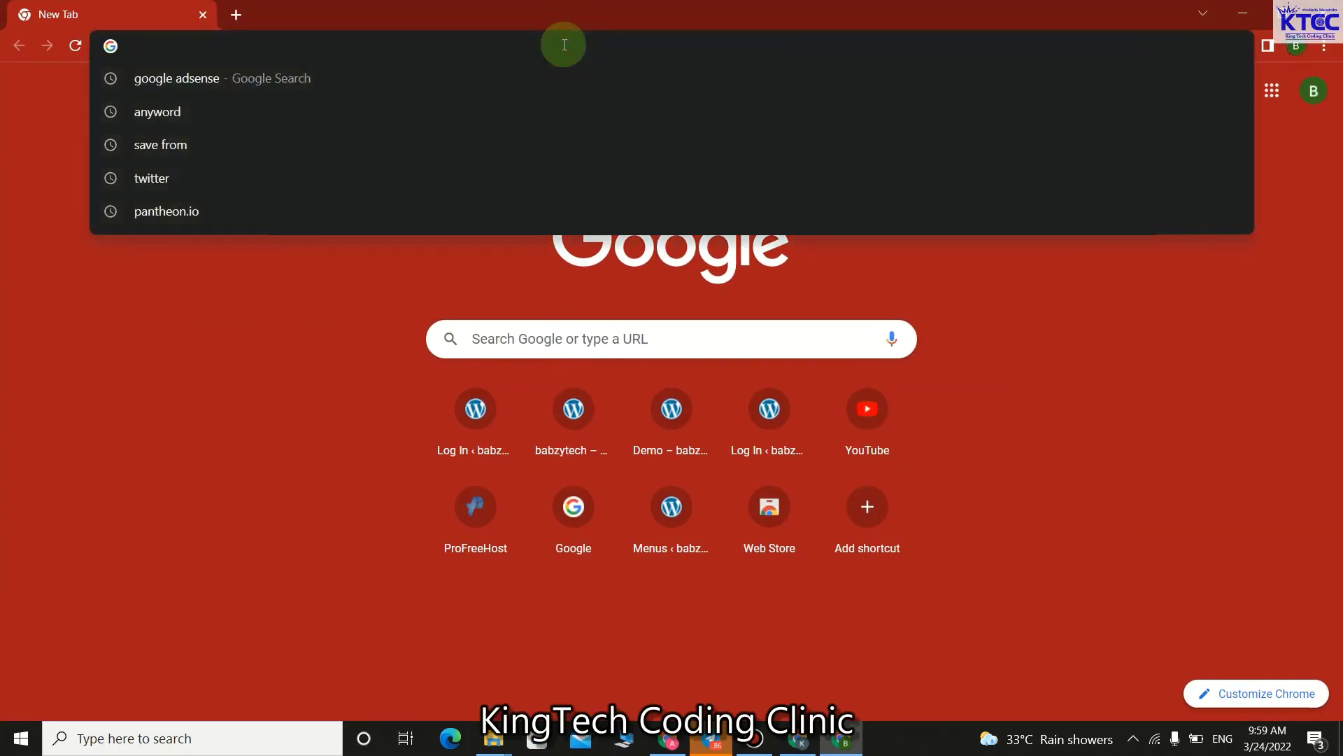
pyautogui.write('https://forms.gle/JVASjtAd6A1HbCRw8')
pyautogui.press('Return')
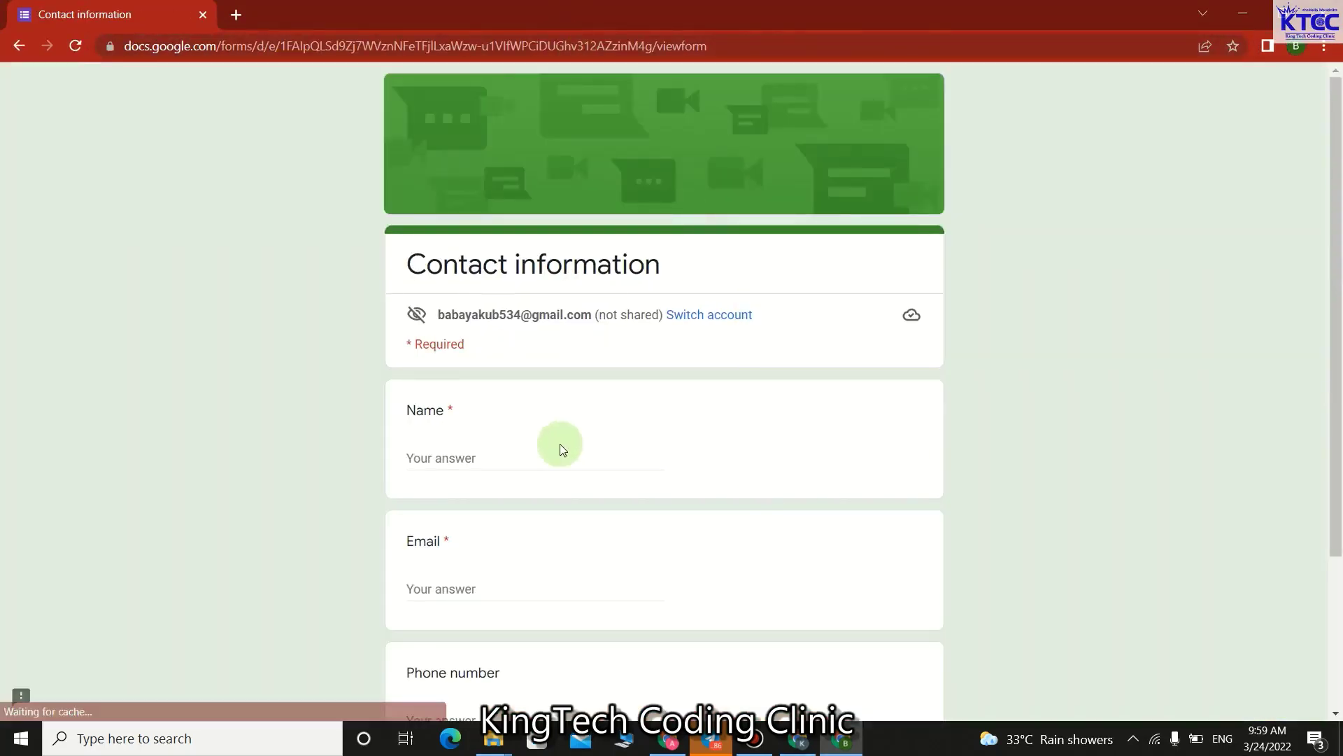
# Enter the second respondent's name, e-mail address and phone number, then submit the form.
pyautogui.click(526, 454)
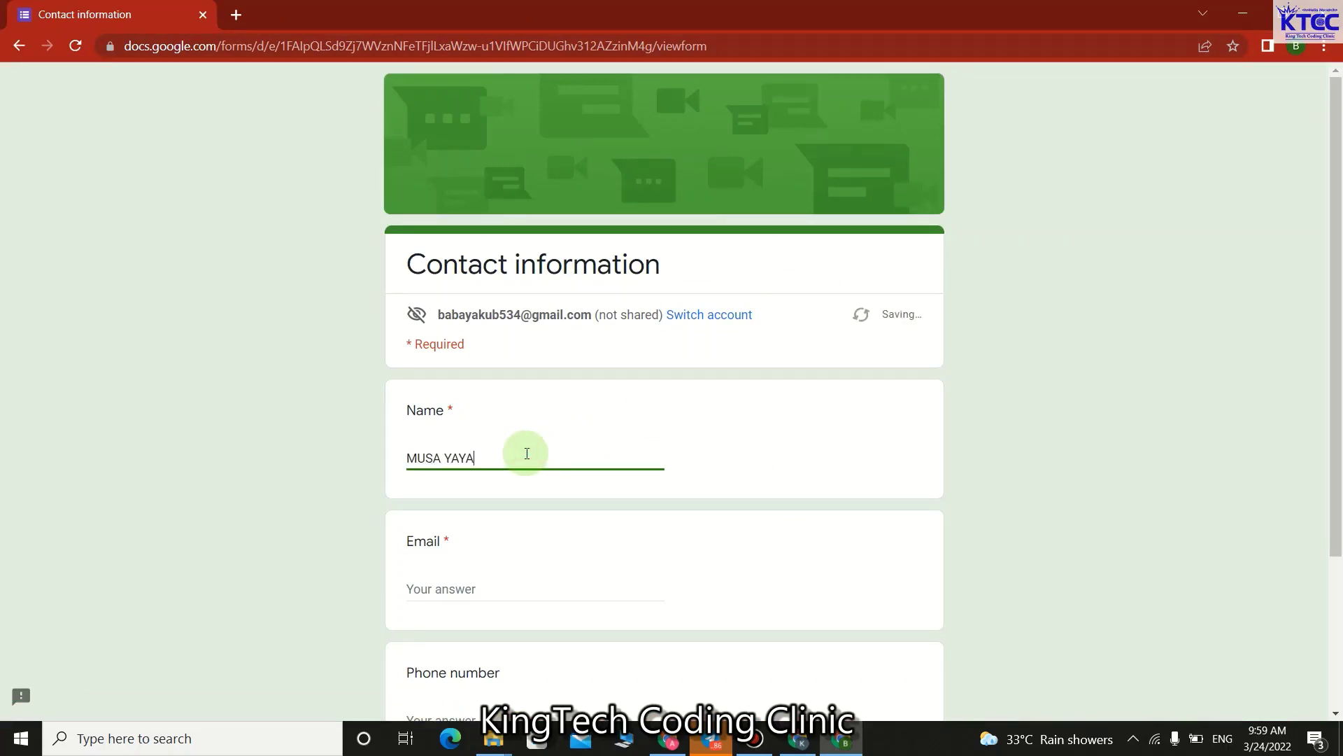
pyautogui.click(513, 591)
pyautogui.write('Y')
pyautogui.press('BackSpace')
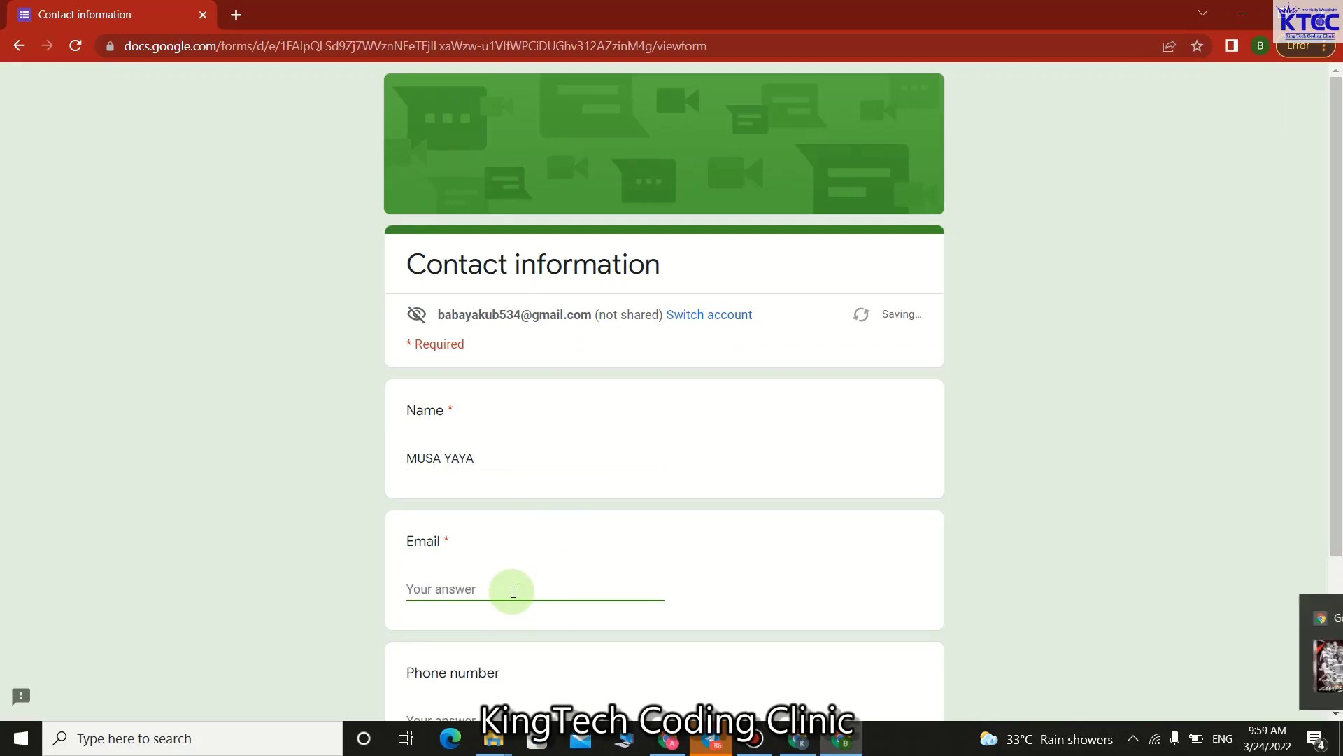
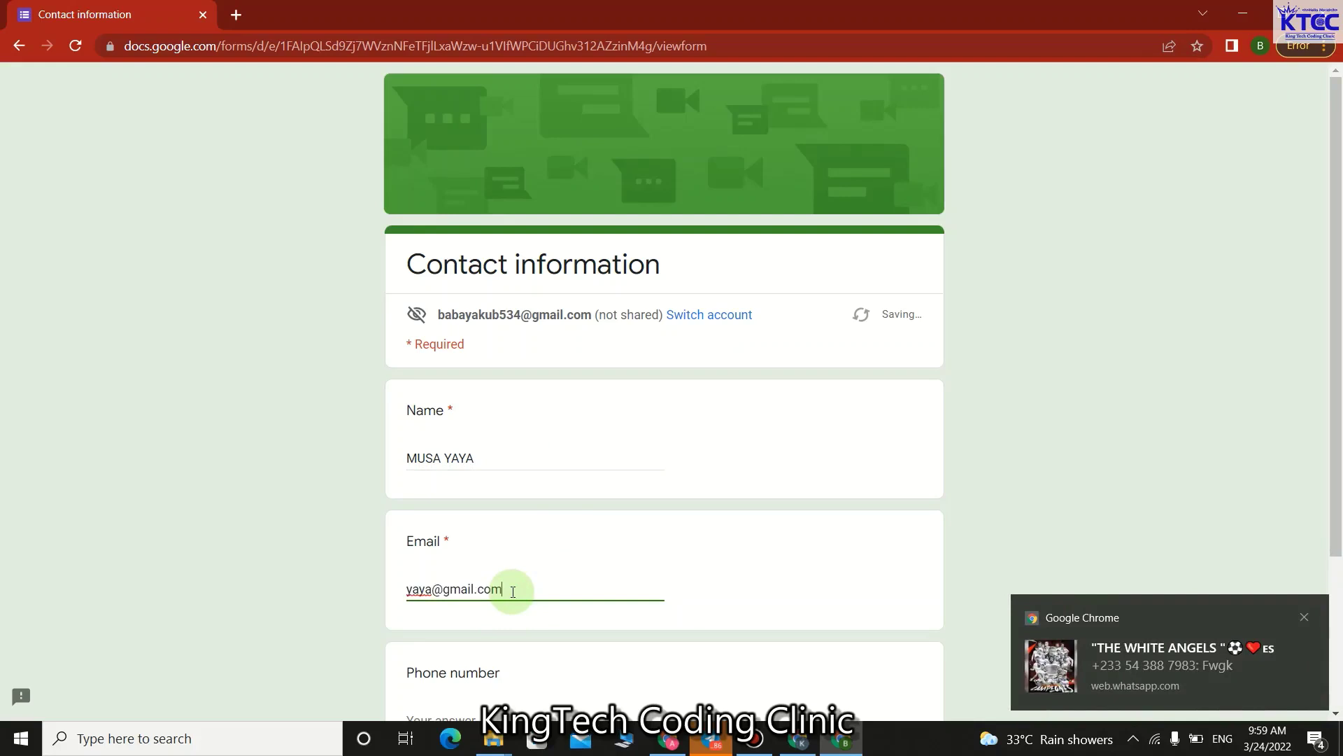
pyautogui.scroll(-3, 489, 602)
pyautogui.click(476, 515)
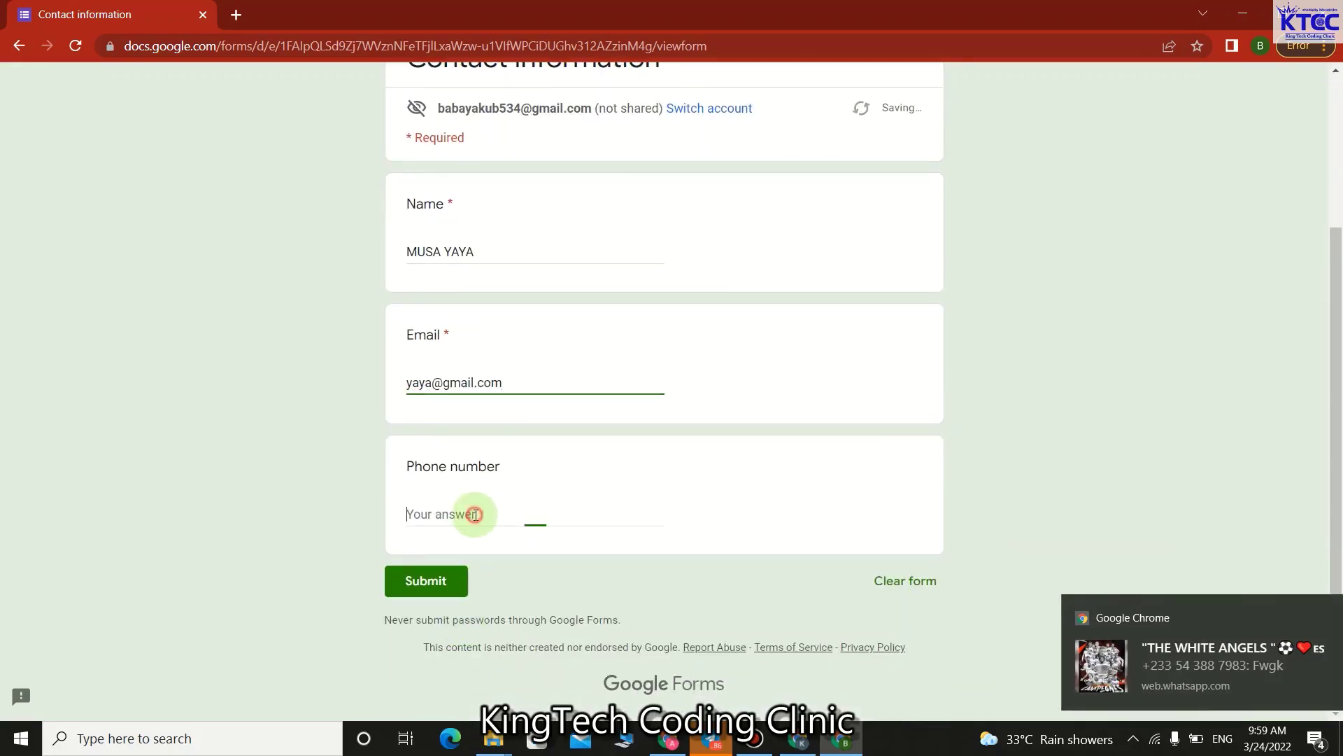
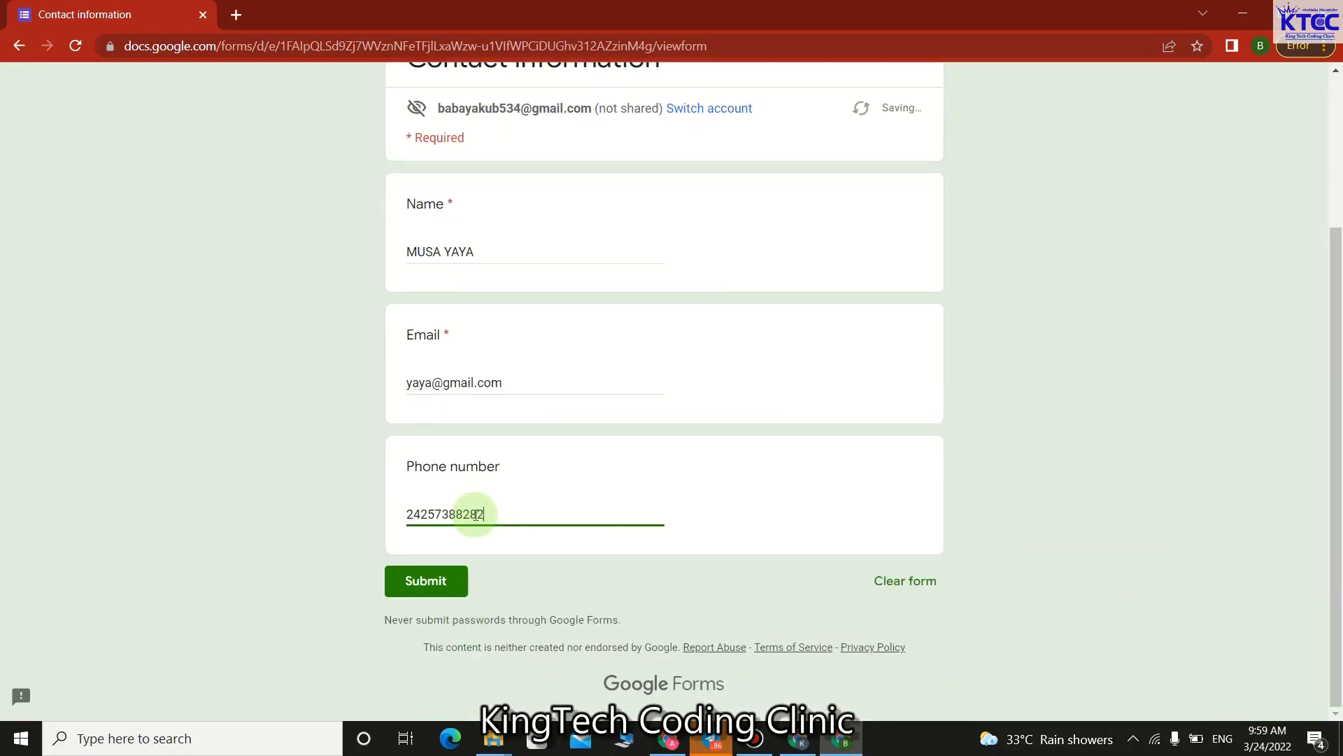
pyautogui.click(437, 584)
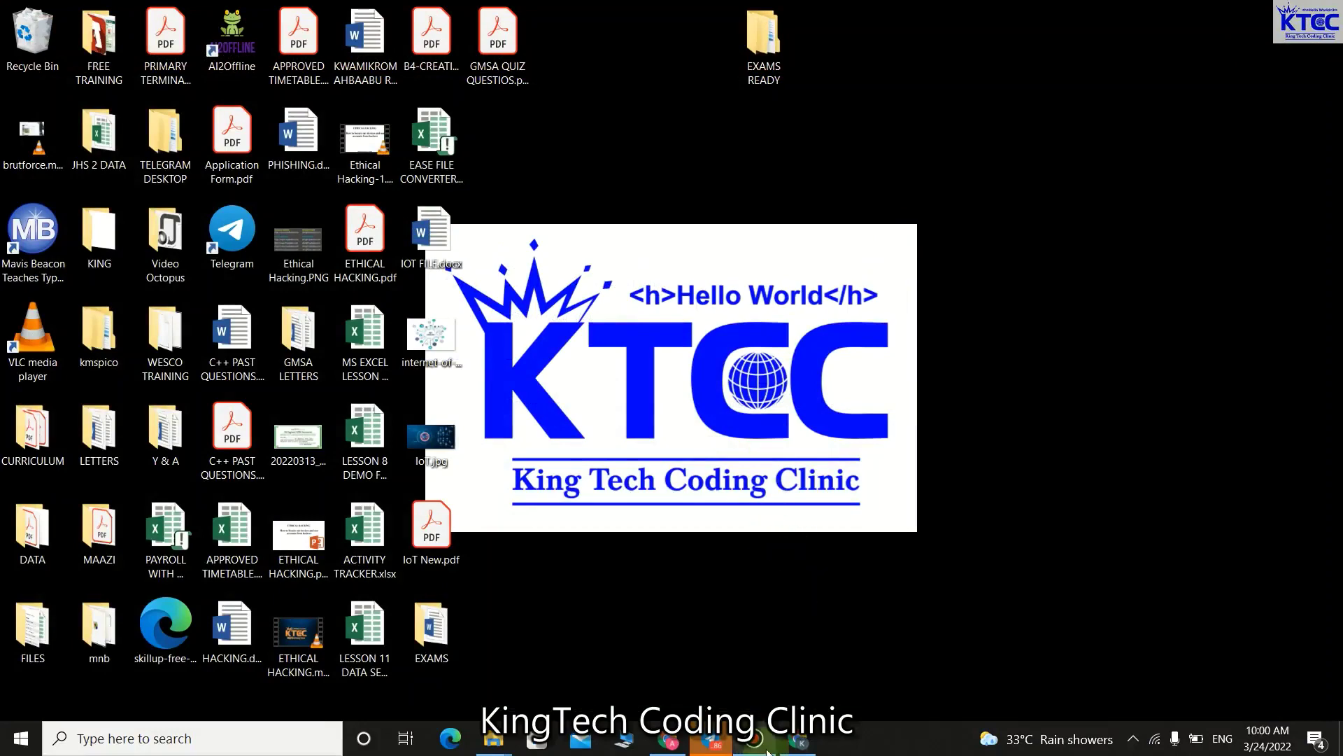
# Restore the form editor and view the Responses tab listing 2 responses.
pyautogui.click(802, 743)
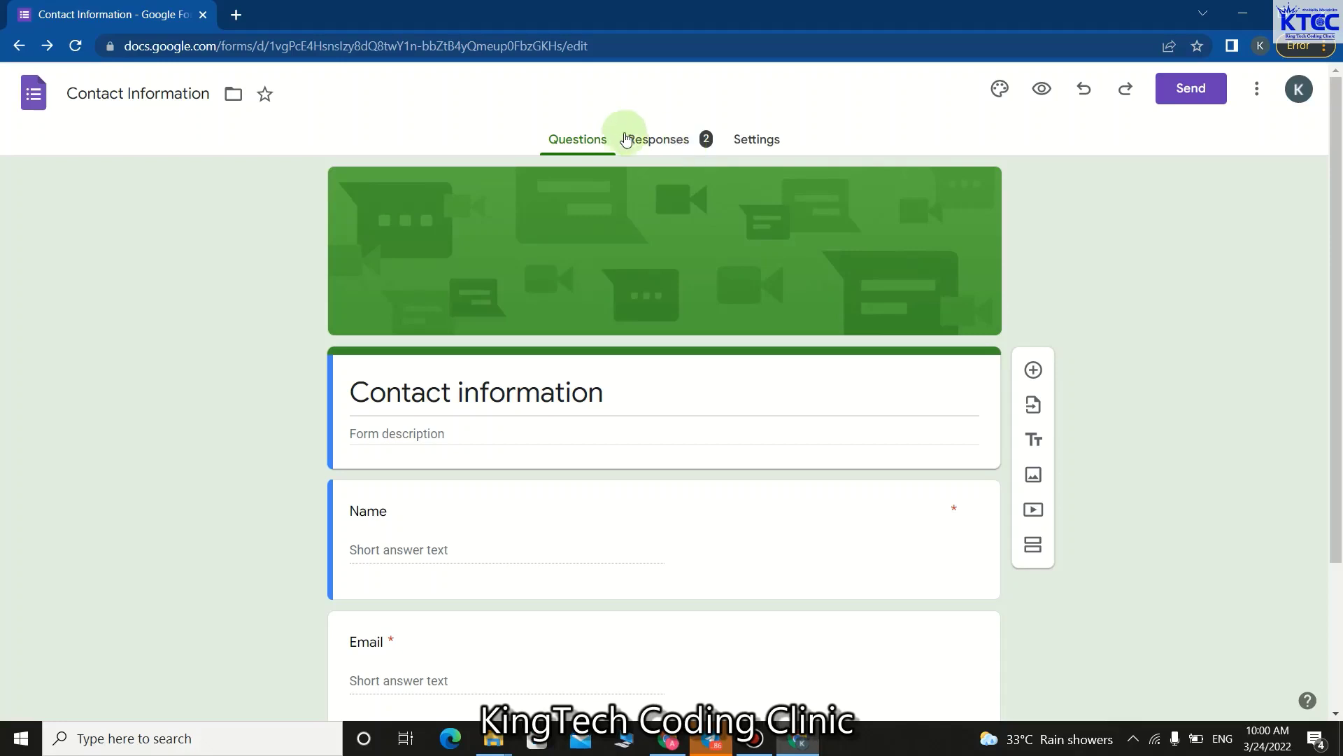
pyautogui.click(680, 140)
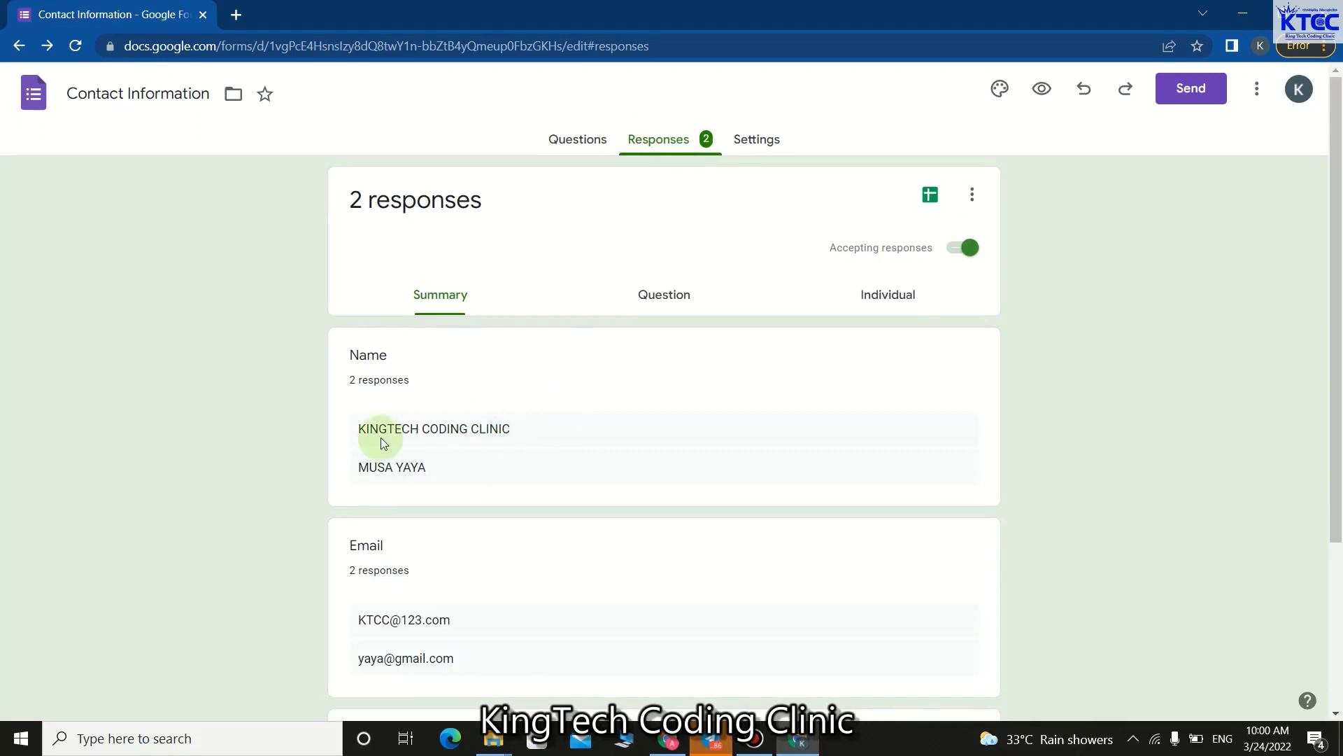
pyautogui.scroll(-1, 553, 438)
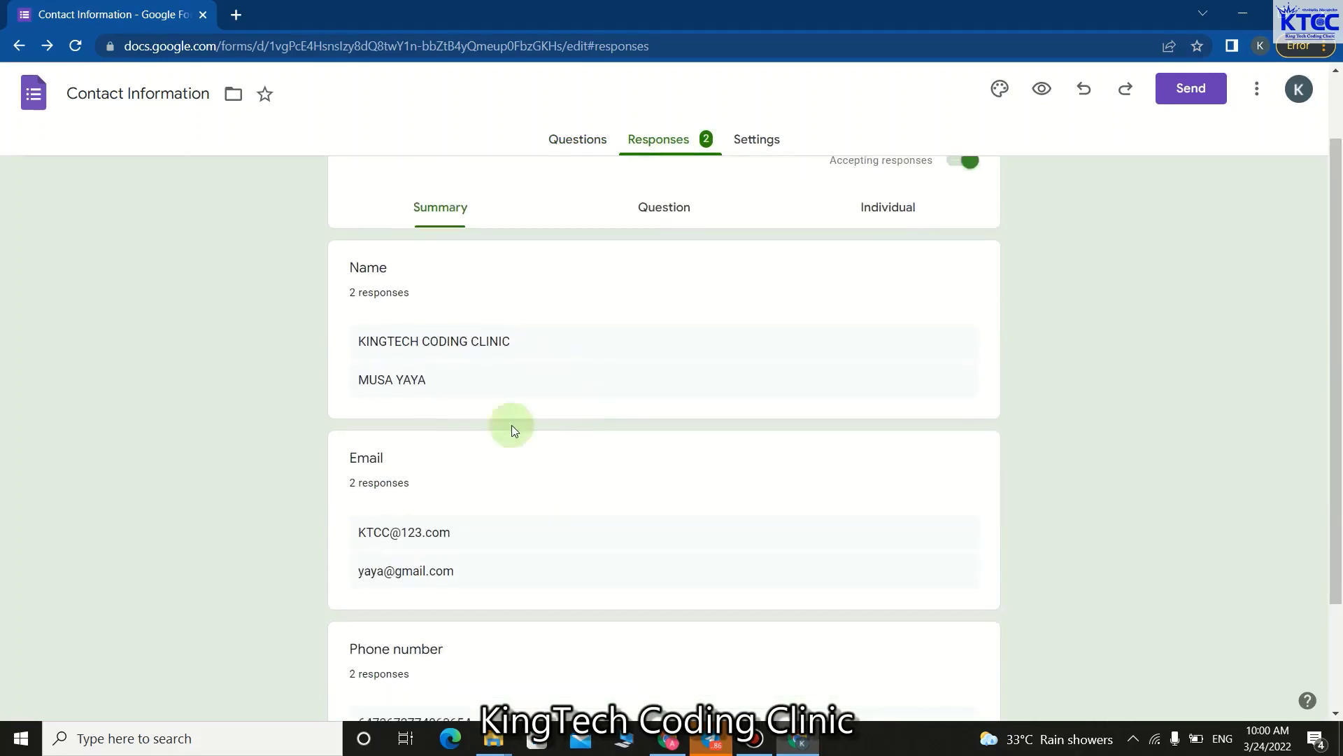
pyautogui.scroll(-1, 501, 389)
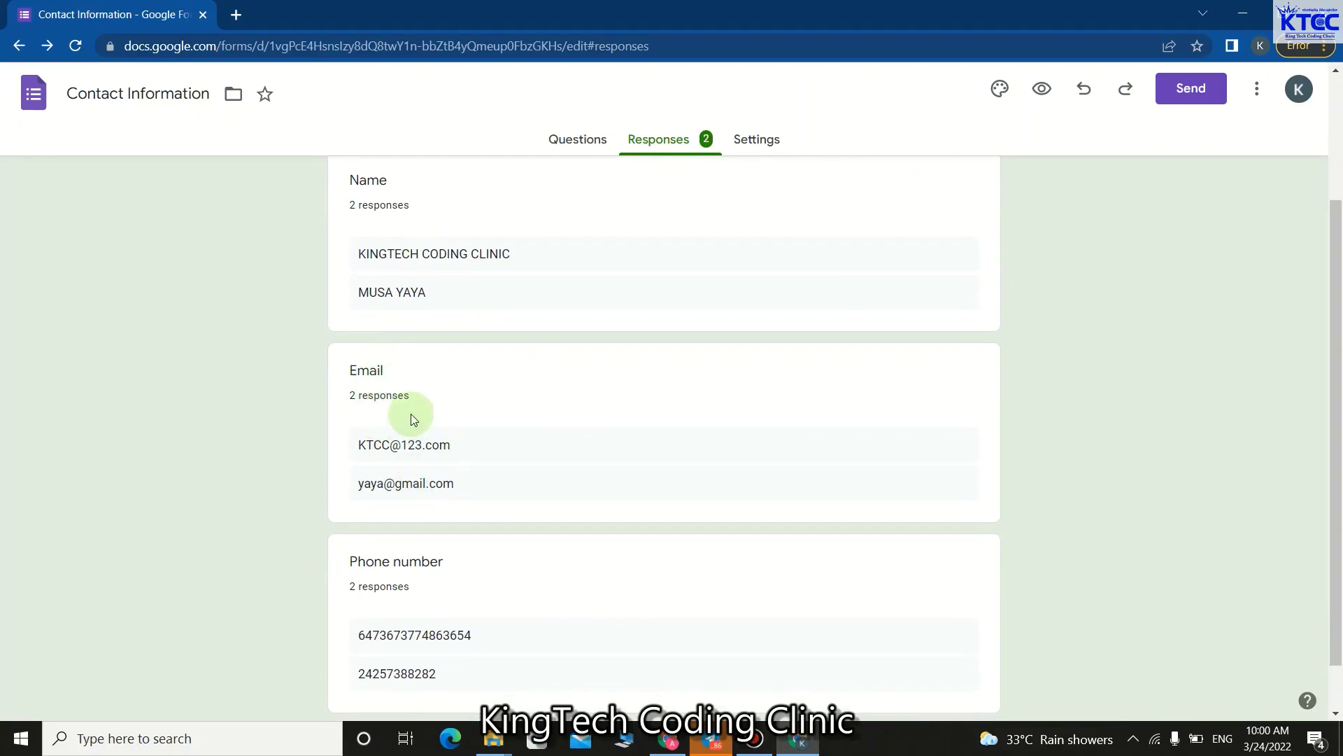
pyautogui.scroll(-1, 412, 476)
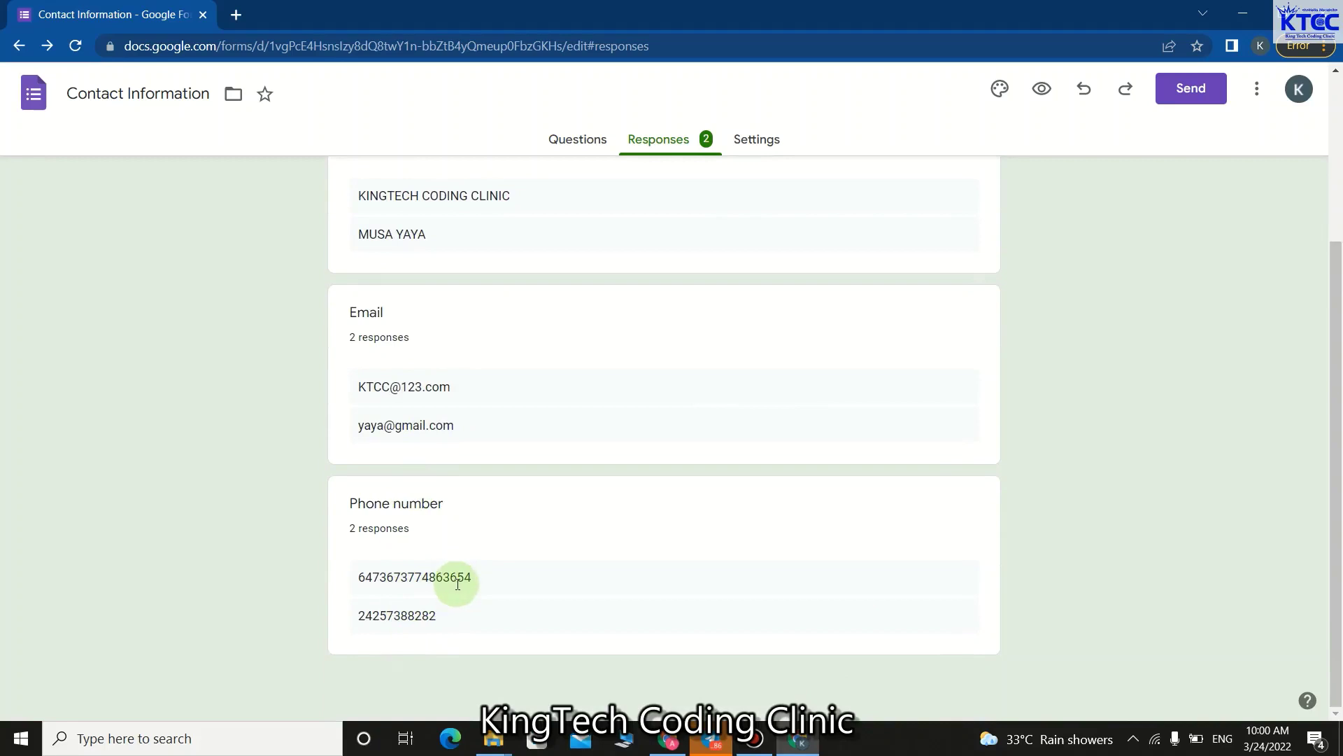
pyautogui.scroll(3, 458, 584)
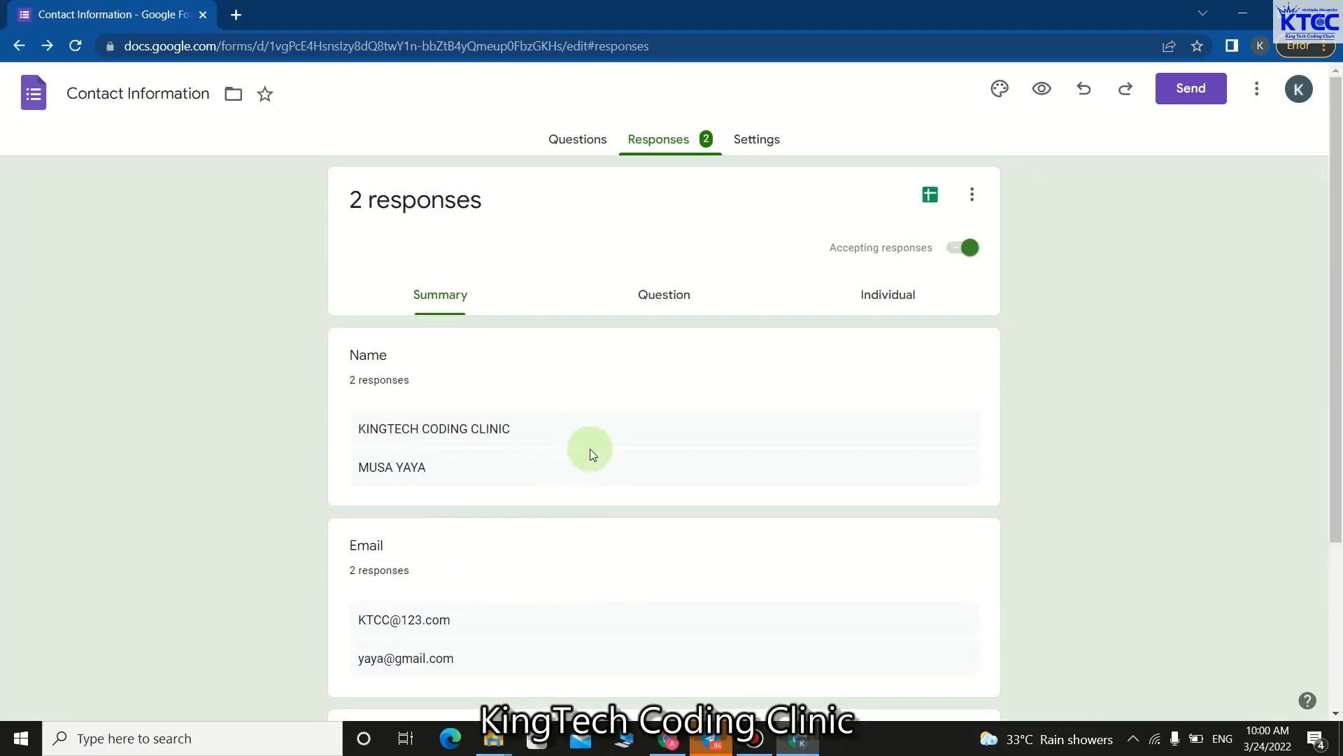
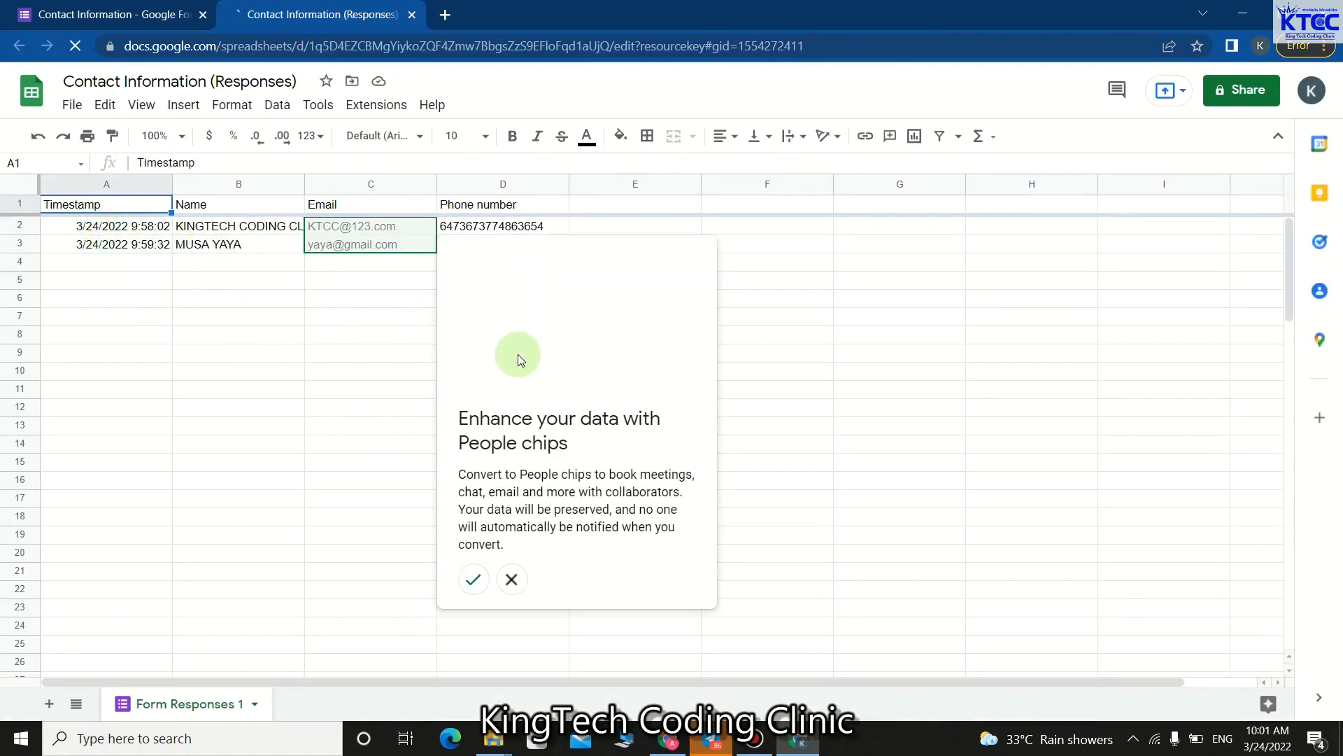
# Keep the Email column as plain text by declining People chips and dismissing the '@' tip.
pyautogui.click(511, 579)
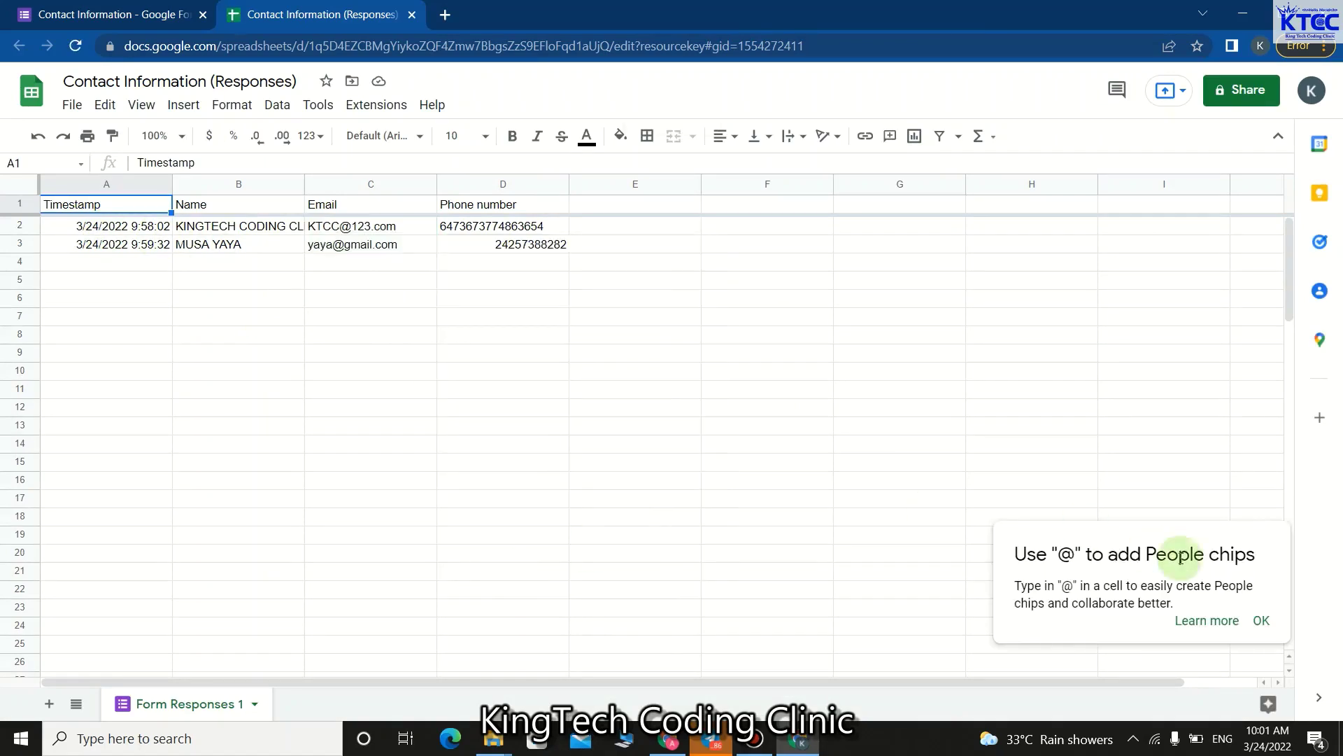
pyautogui.click(1261, 621)
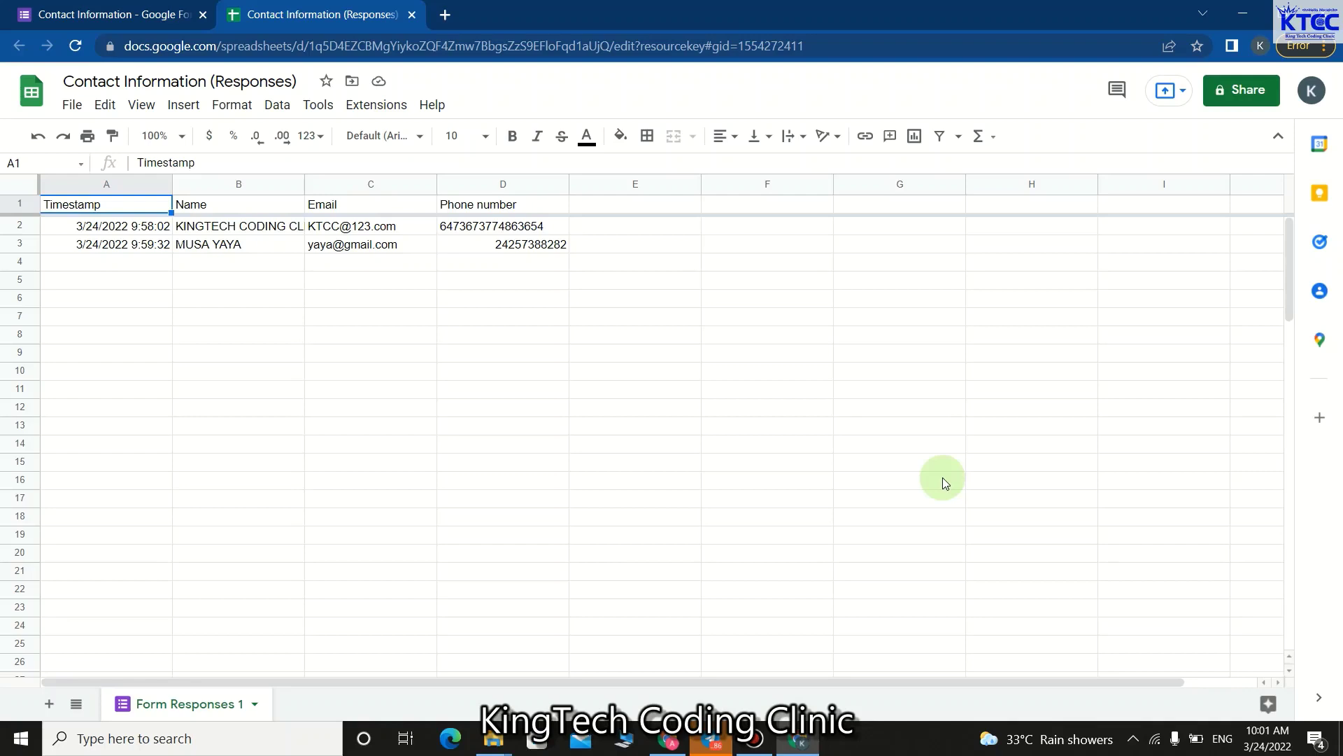
# Download the responses sheet from the File menu as a Microsoft Excel (.xlsx) file.
pyautogui.click(77, 111)
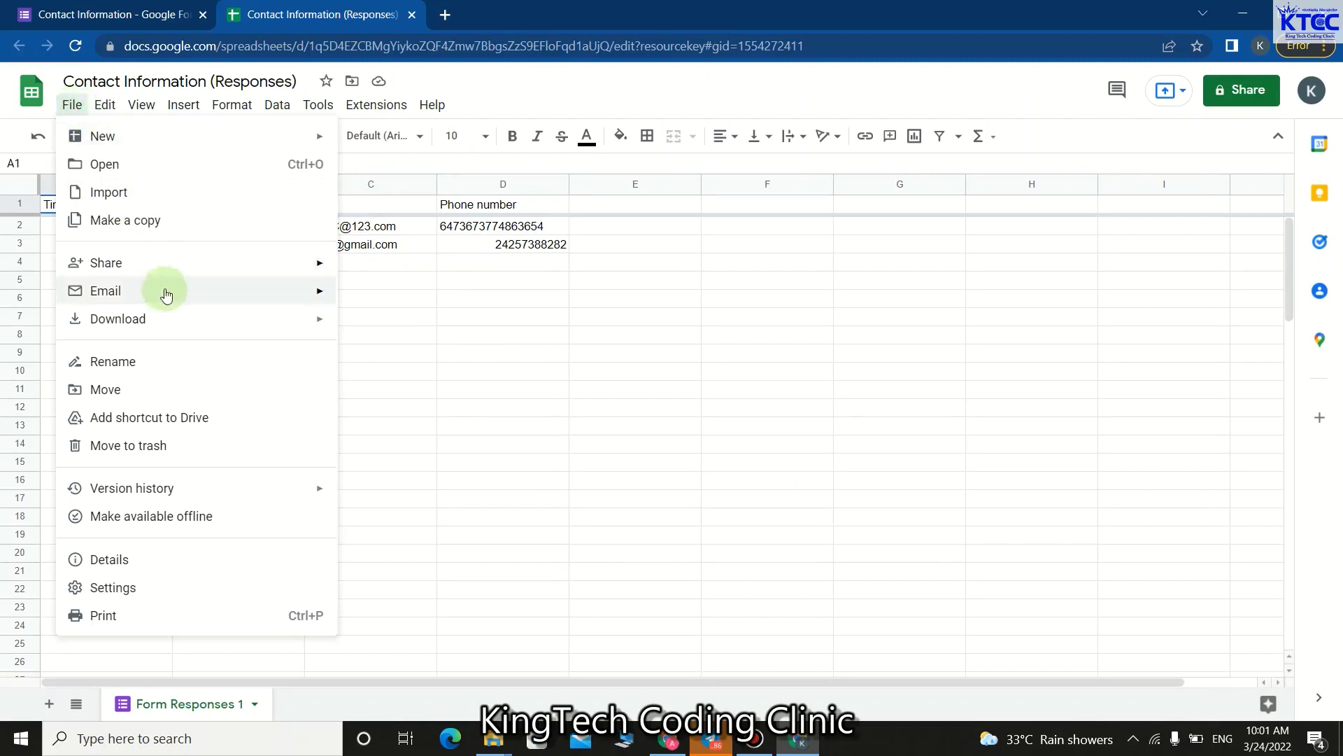
pyautogui.moveTo(235, 329)
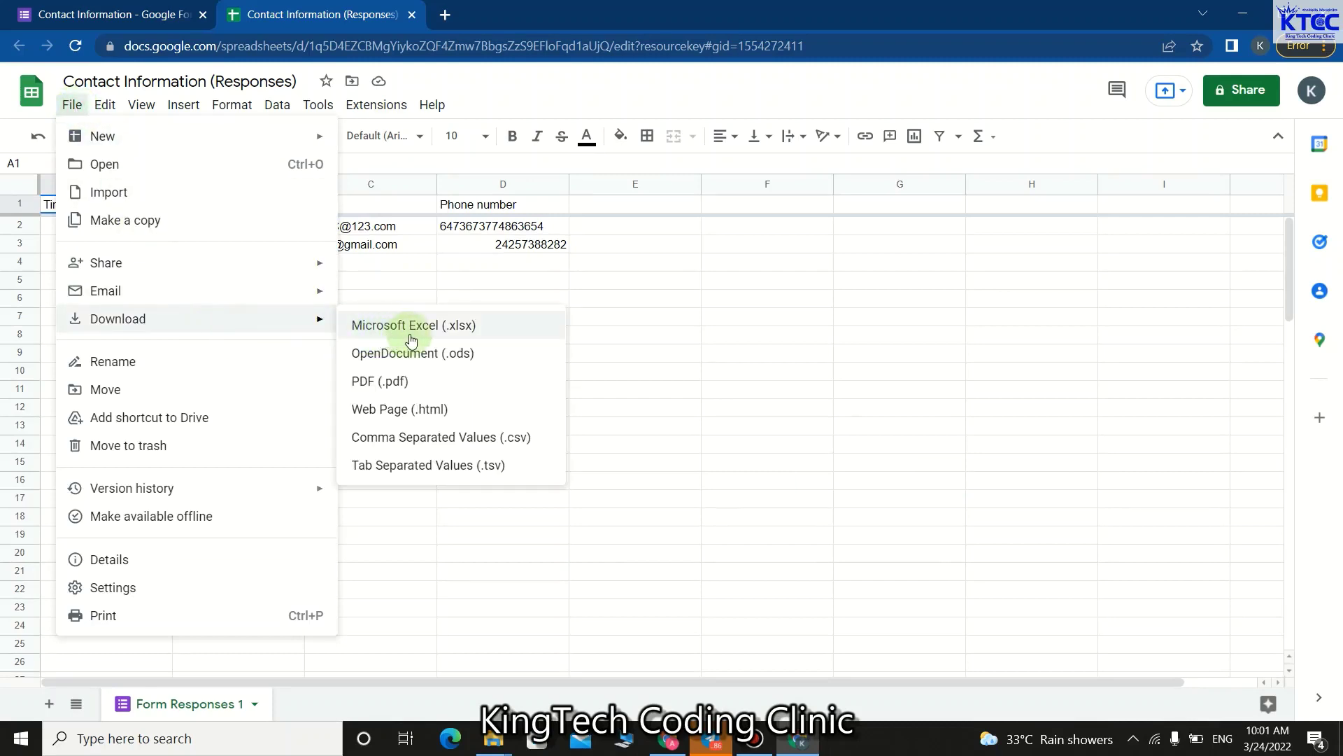
pyautogui.click(457, 335)
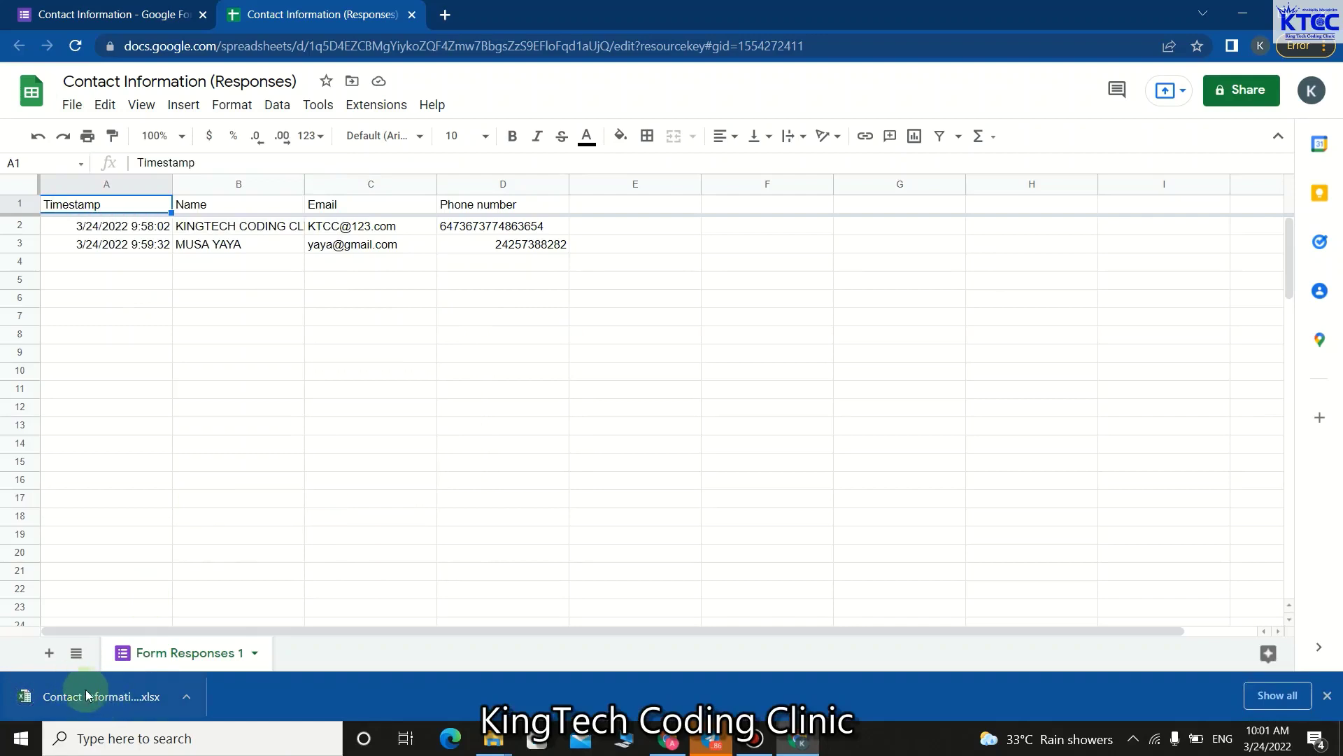
# Open 'Contact Information (Responses) (2).xlsx' in Excel and clear the chat notifications.
pyautogui.click(131, 698)
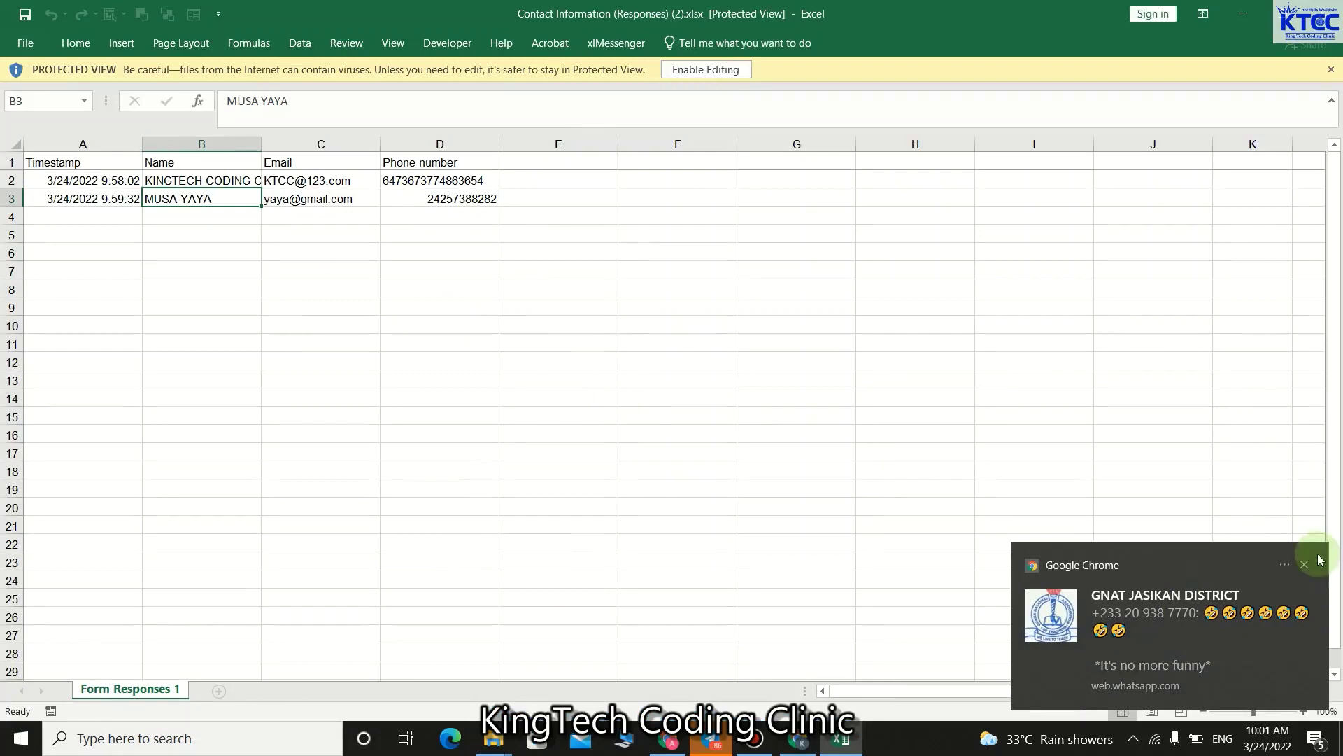
pyautogui.click(1303, 563)
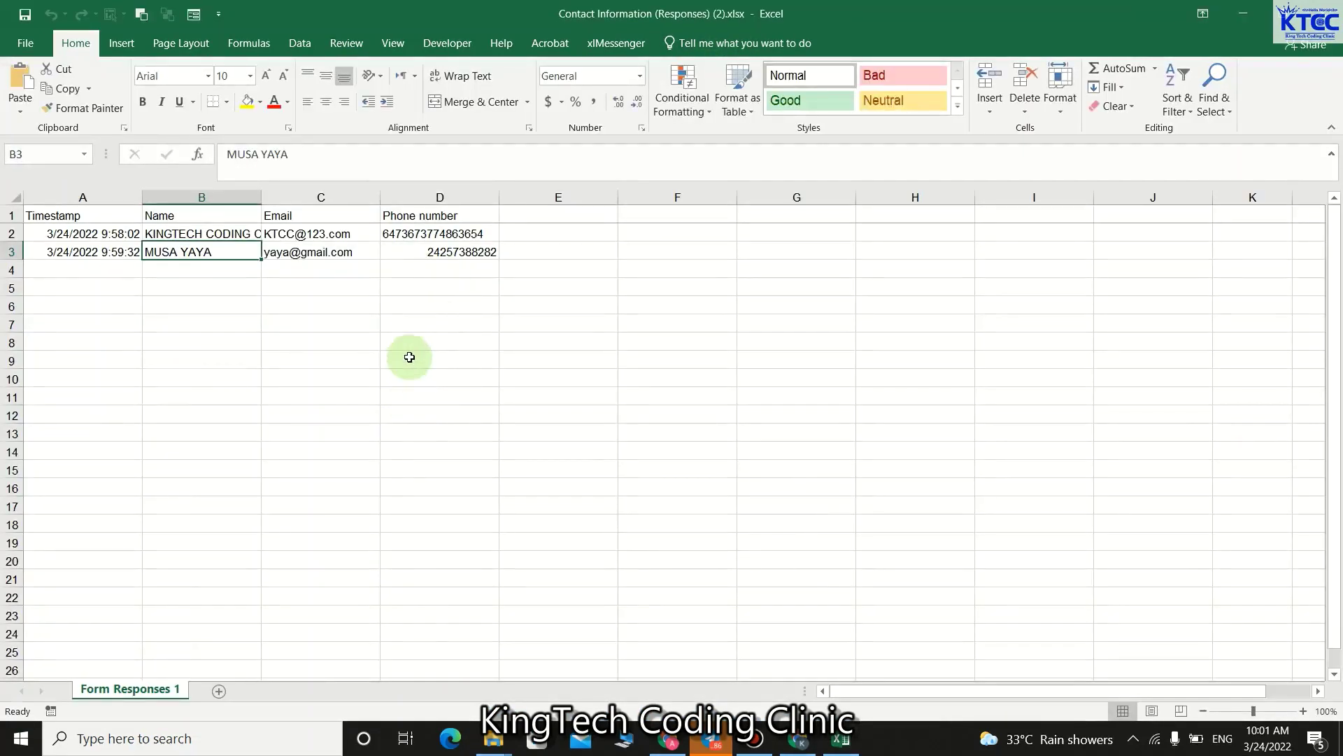
pyautogui.scroll(-6, 424, 356)
pyautogui.scroll(7, 425, 356)
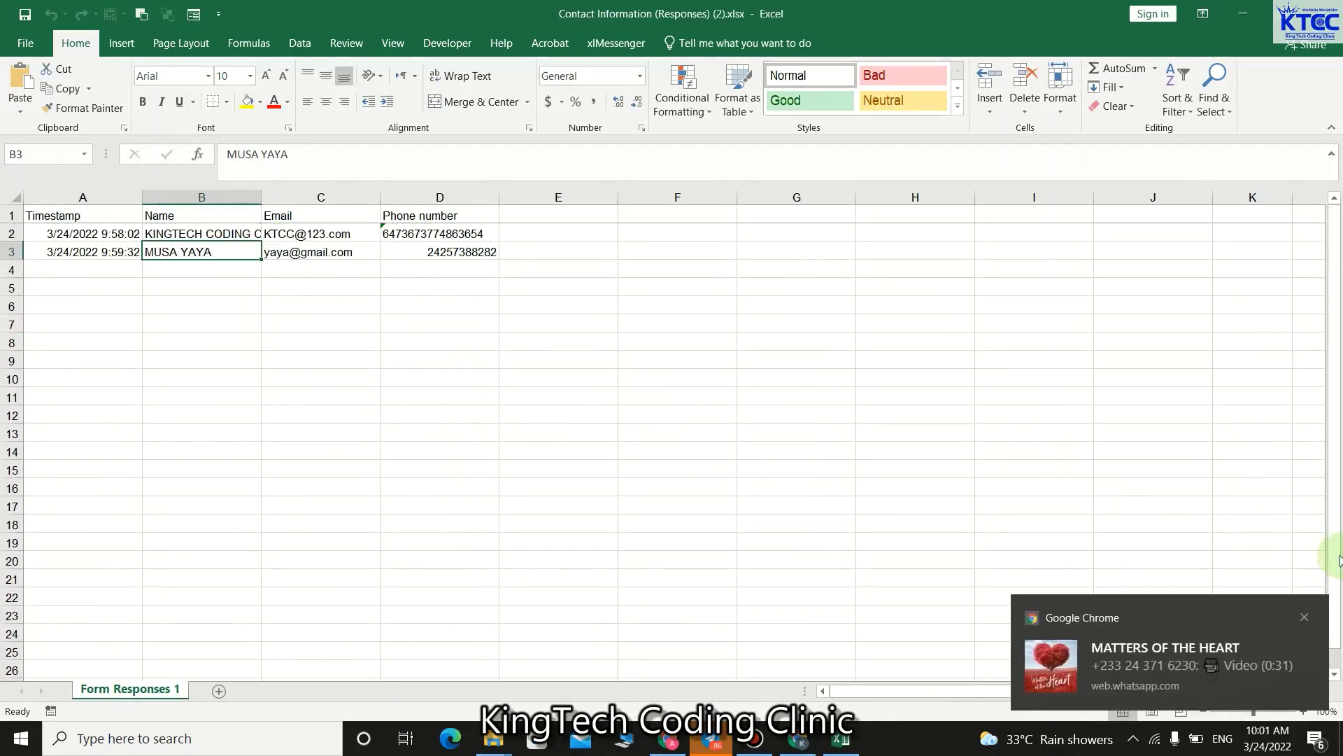
pyautogui.click(1303, 621)
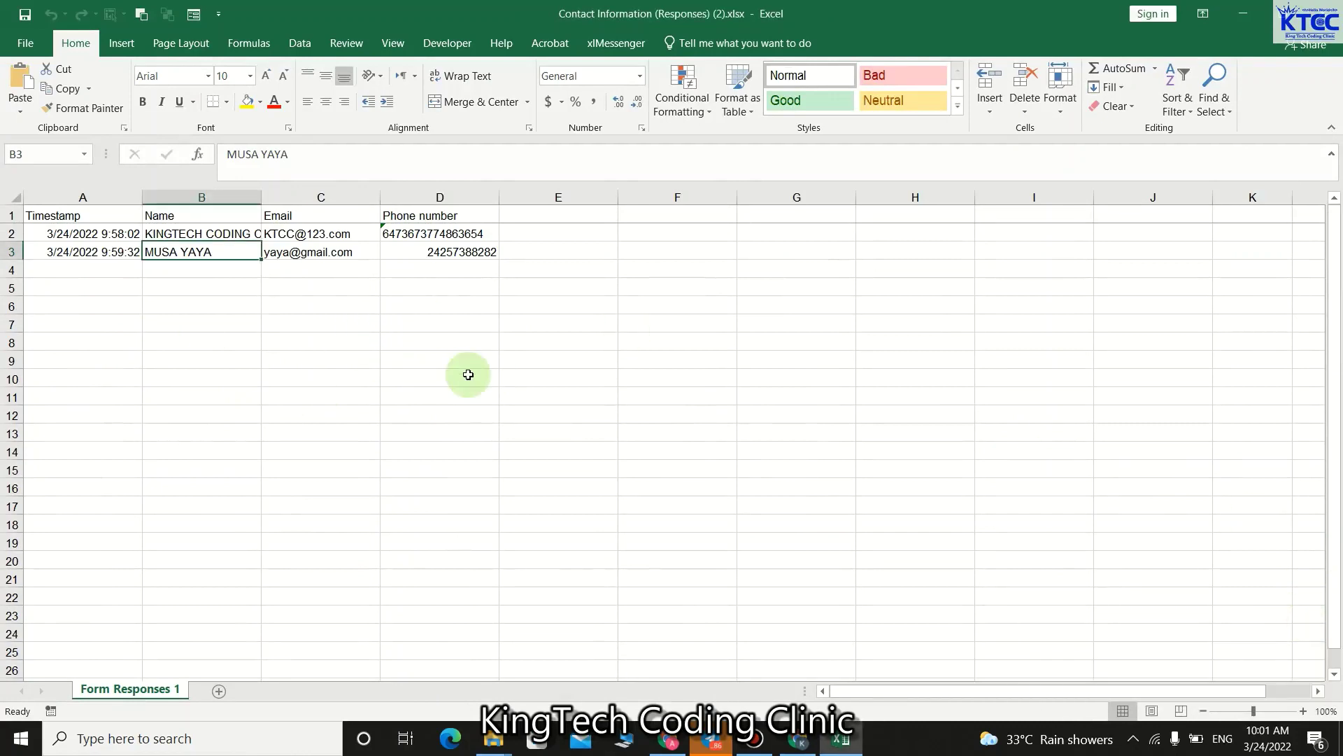